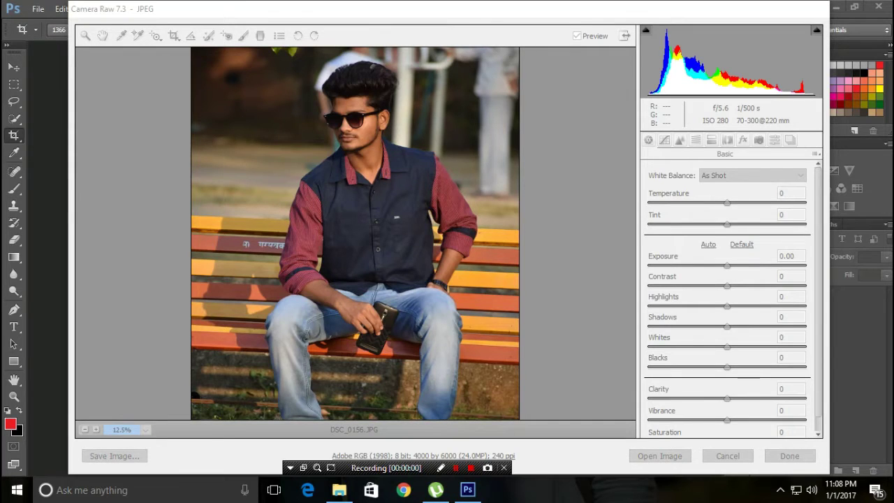
# In Camera Raw, drop Highlights and Whites to -100 and raise Shadows, Clarity and Vibrance
pyautogui.moveTo(727, 305); pyautogui.dragTo(648, 305)
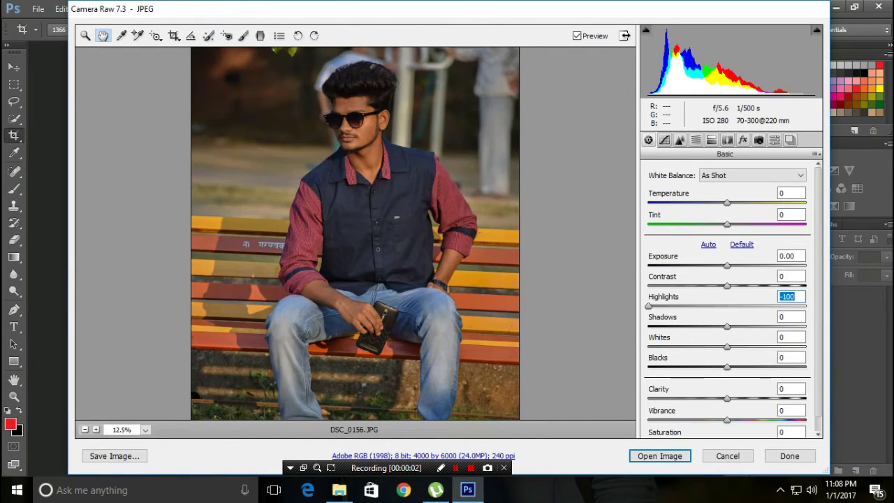
pyautogui.moveTo(727, 346); pyautogui.dragTo(648, 346)
pyautogui.moveTo(727, 398); pyautogui.dragTo(769, 398)
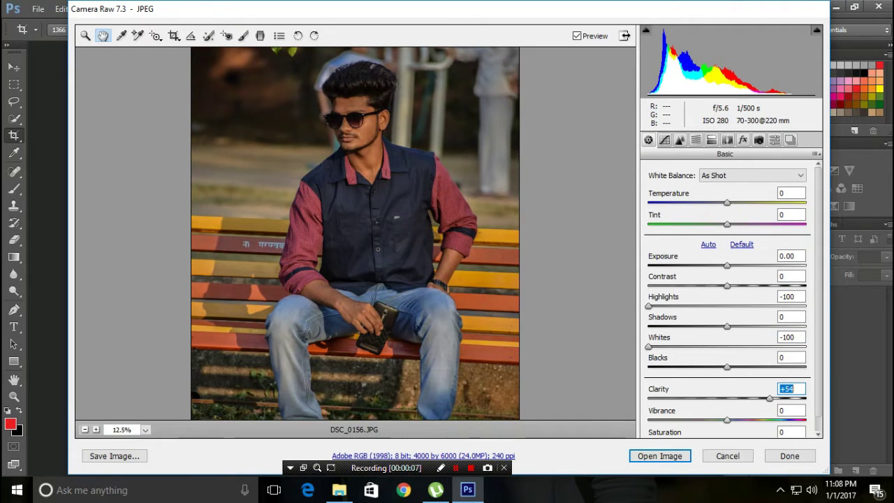
pyautogui.moveTo(727, 419); pyautogui.dragTo(760, 420)
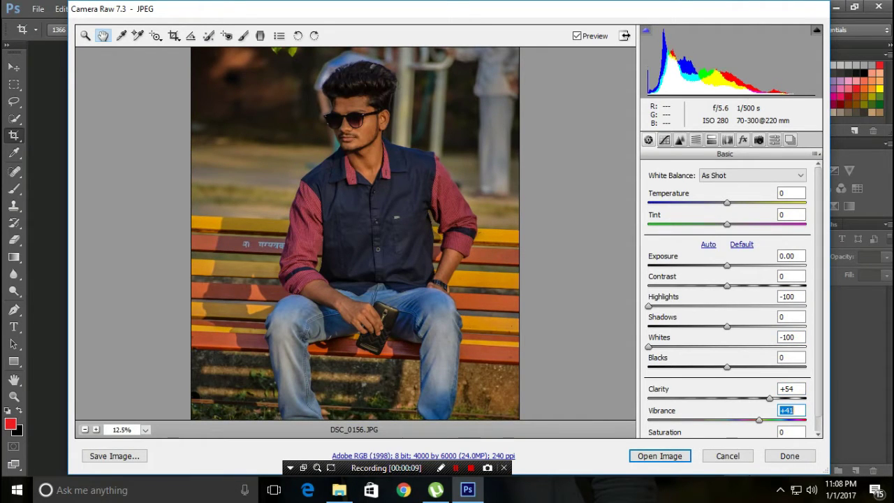
pyautogui.moveTo(727, 326); pyautogui.dragTo(777, 326)
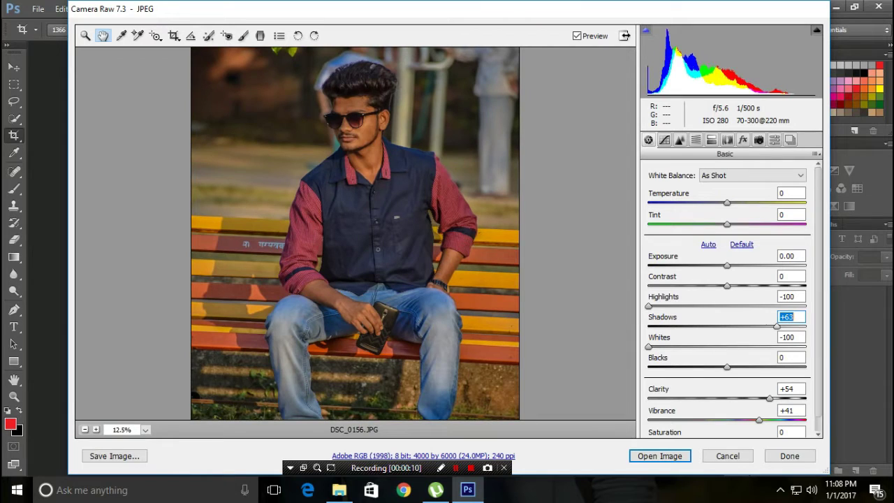
# Fine-tune Clarity to +16 and Shadows to +78, then open the photo in Photoshop
pyautogui.moveTo(769, 398)
pyautogui.mouseDown()
pyautogui.moveTo(741, 399)
pyautogui.moveTo(761, 420)
pyautogui.mouseUp()
pyautogui.click(759, 420)
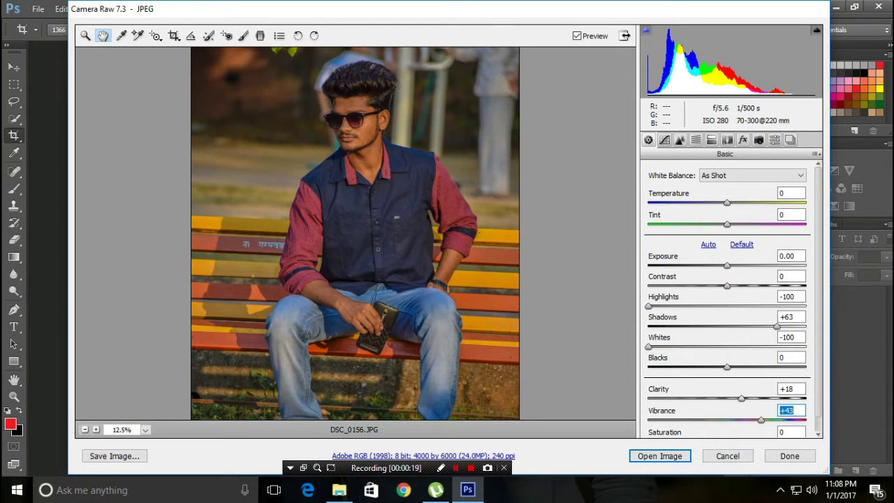
pyautogui.moveTo(741, 399); pyautogui.dragTo(739, 398)
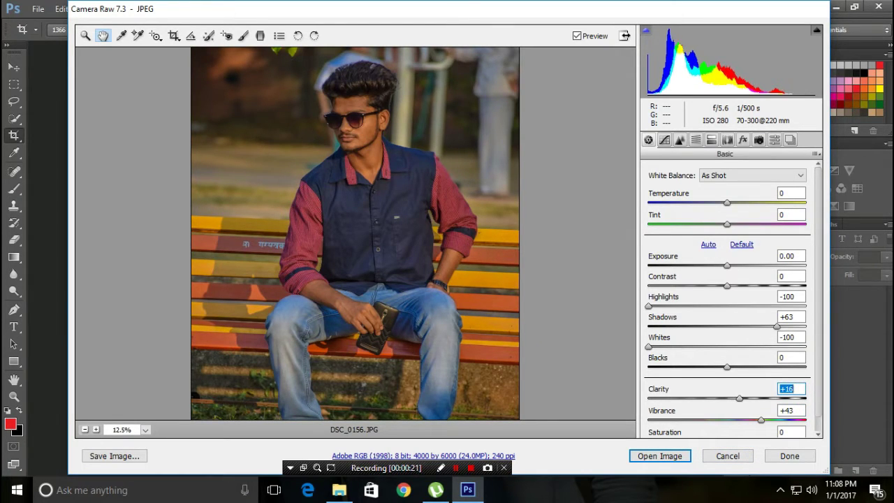
pyautogui.moveTo(777, 327); pyautogui.dragTo(791, 327)
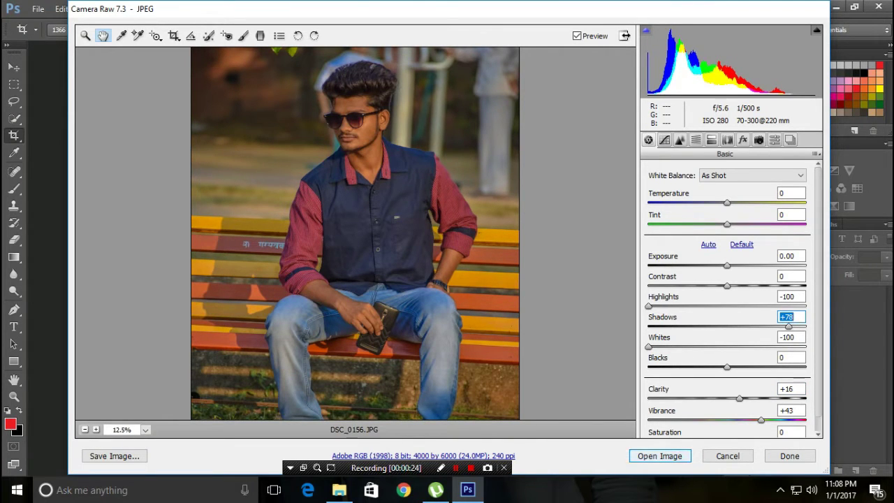
pyautogui.click(659, 455)
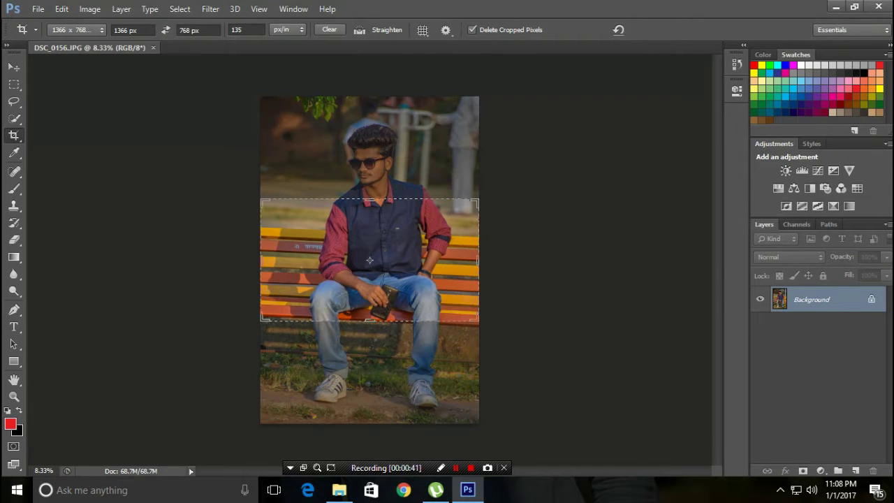
# Cancel the crop and duplicate the Background layer as Background copy
pyautogui.click(14, 67)
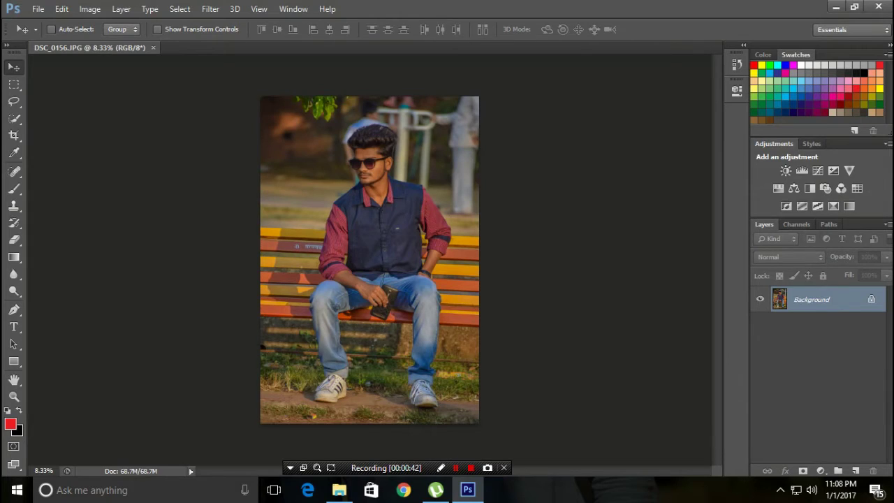
pyautogui.moveTo(810, 299); pyautogui.dragTo(854, 471)
pyautogui.moveTo(810, 299); pyautogui.dragTo(810, 464)
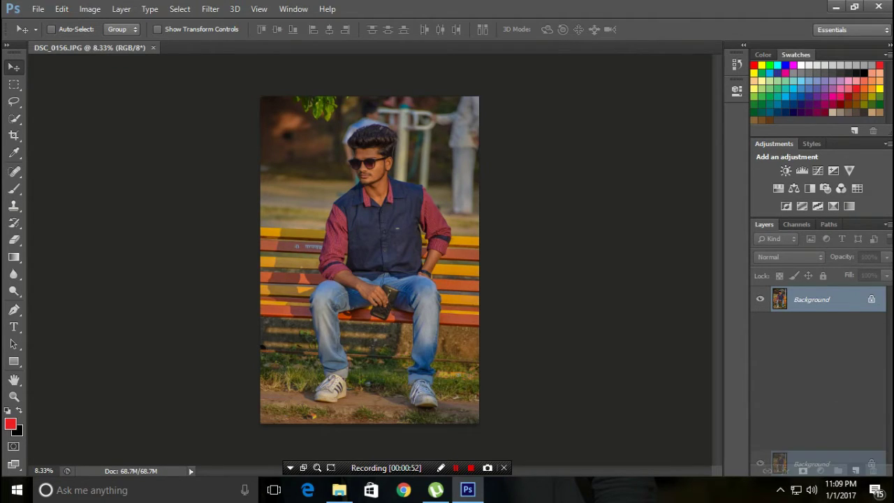
pyautogui.moveTo(810, 463); pyautogui.dragTo(855, 470)
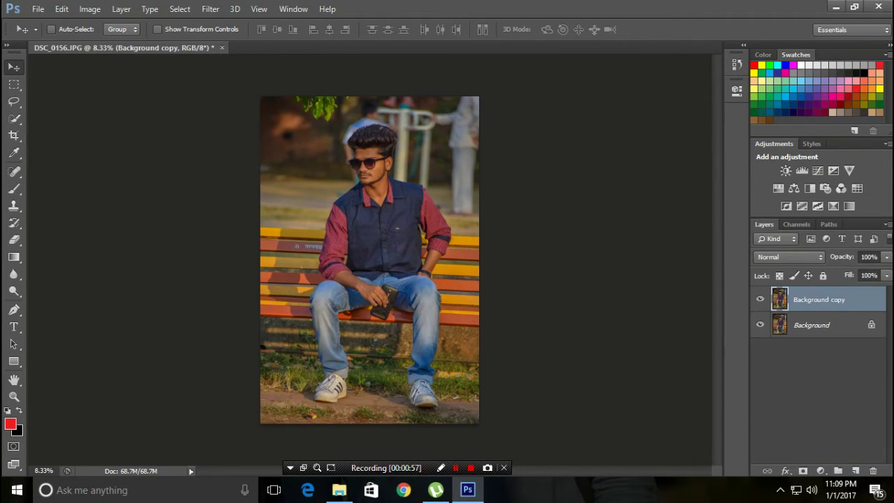
pyautogui.click(210, 8)
pyautogui.moveTo(234, 284)
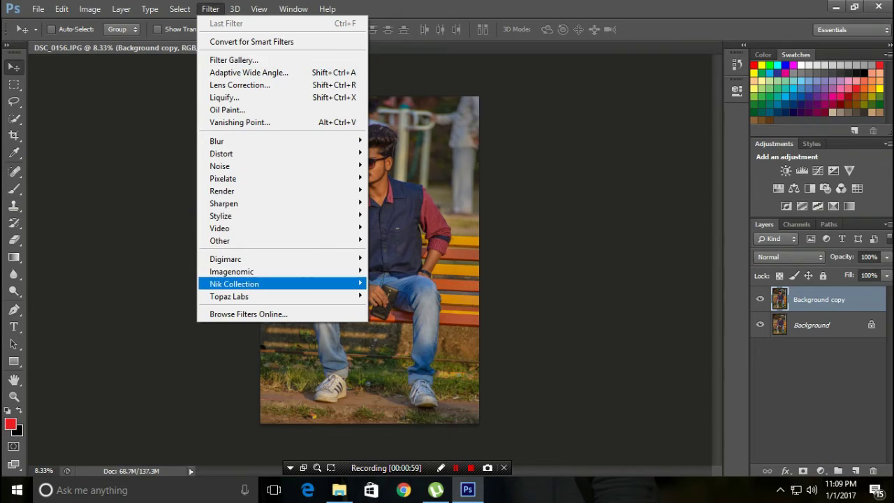
# Launch Color Efex Pro 4 on Background copy, previewing Dark Contrasts
pyautogui.click(404, 296)
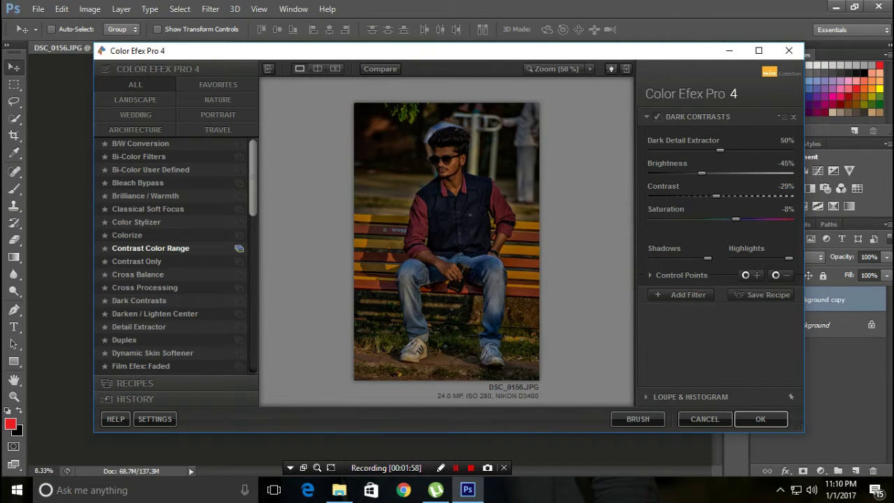
# Apply Contrast Color Range (Contrast 12%, Color Contrast 85%) to Background copy
pyautogui.click(150, 248)
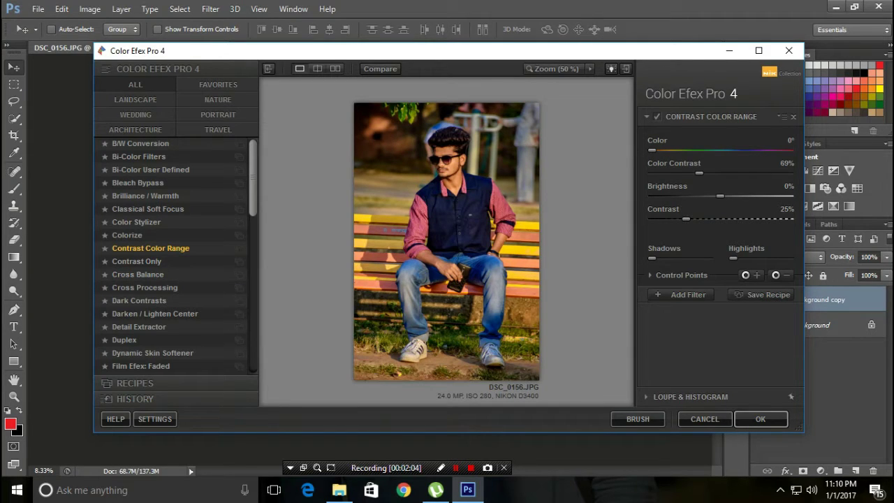
pyautogui.moveTo(686, 219); pyautogui.dragTo(665, 219)
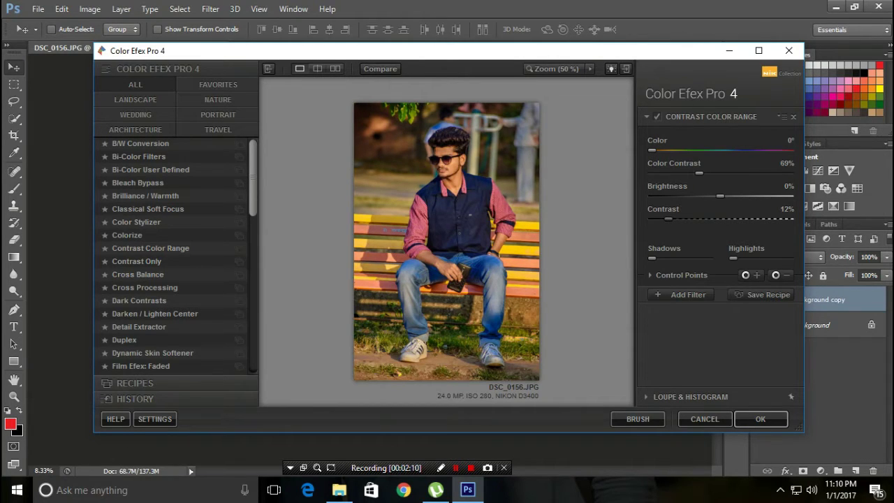
pyautogui.moveTo(699, 173)
pyautogui.mouseDown()
pyautogui.moveTo(714, 172)
pyautogui.moveTo(691, 172)
pyautogui.moveTo(710, 172)
pyautogui.mouseUp()
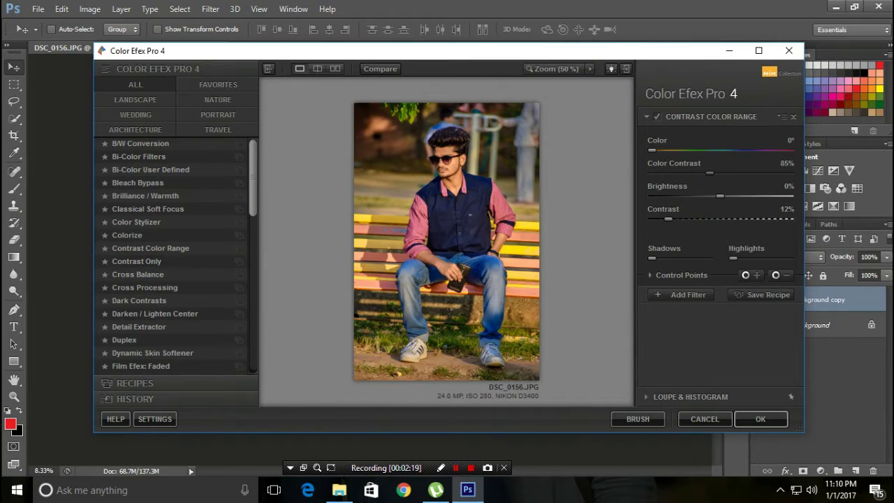
pyautogui.click(760, 419)
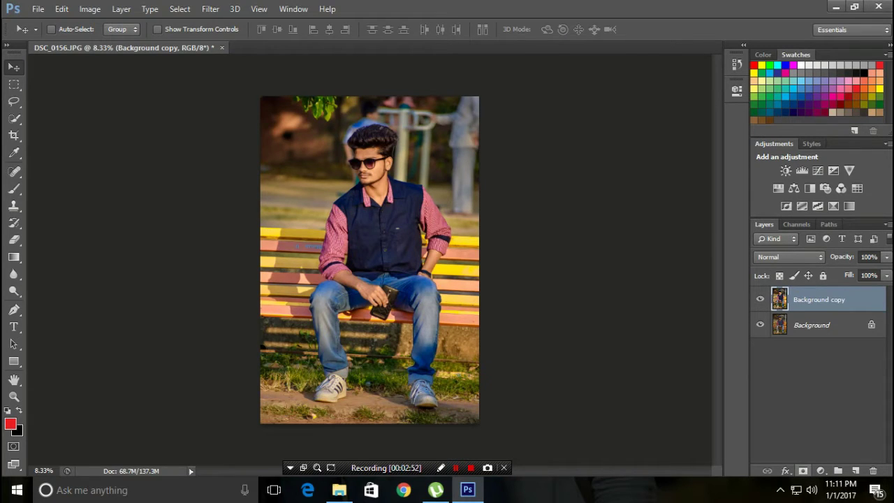
# Add a layer mask to Background copy and set up a black 175 px brush
pyautogui.click(803, 470)
pyautogui.press('b')
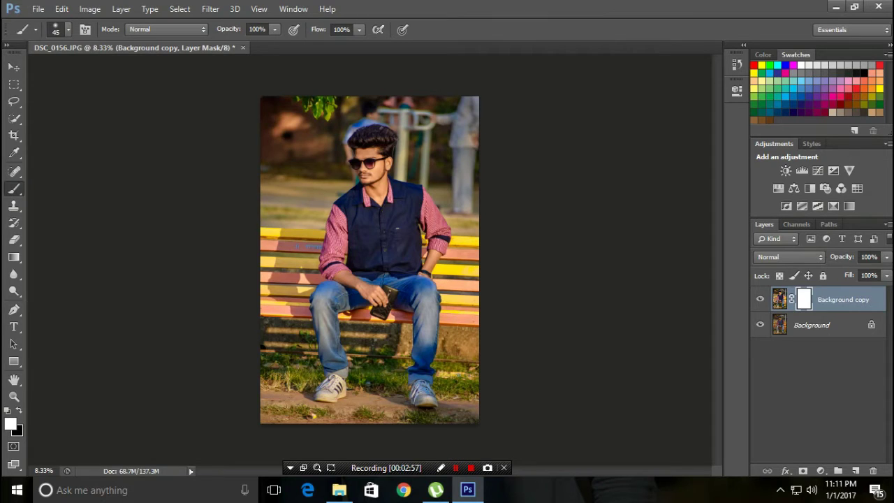
pyautogui.press('x')
pyautogui.scroll(1, 343, 245)
pyautogui.scroll(1, 344, 245)
pyautogui.scroll(2, 344, 244)
pyautogui.scroll(1, 349, 223)
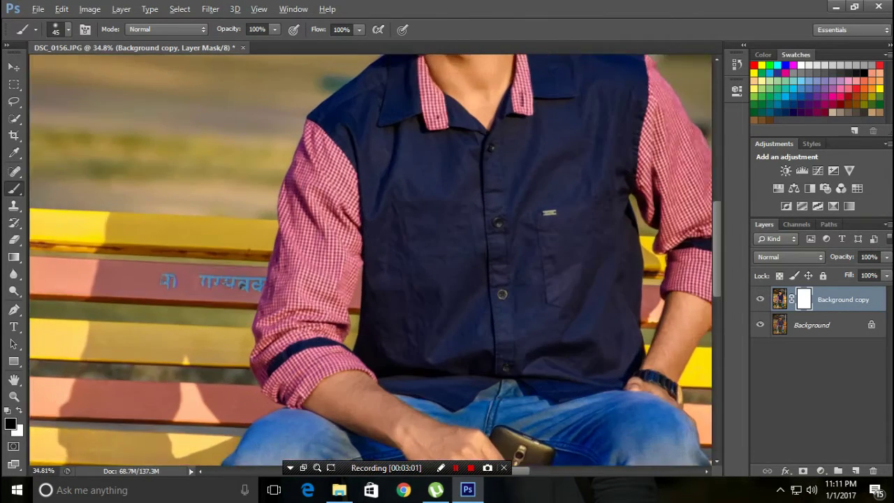
pyautogui.scroll(1, 349, 223)
pyautogui.press(']')
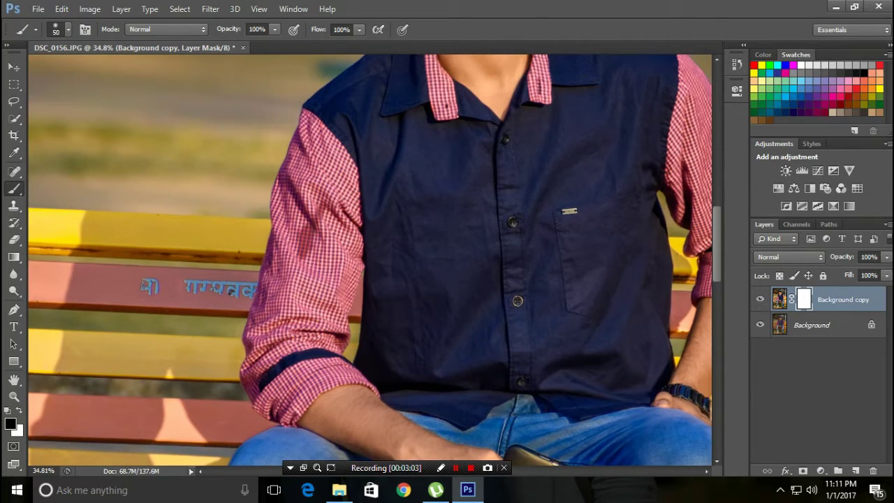
pyautogui.press(']')
pyautogui.press(']')
pyautogui.press(']')
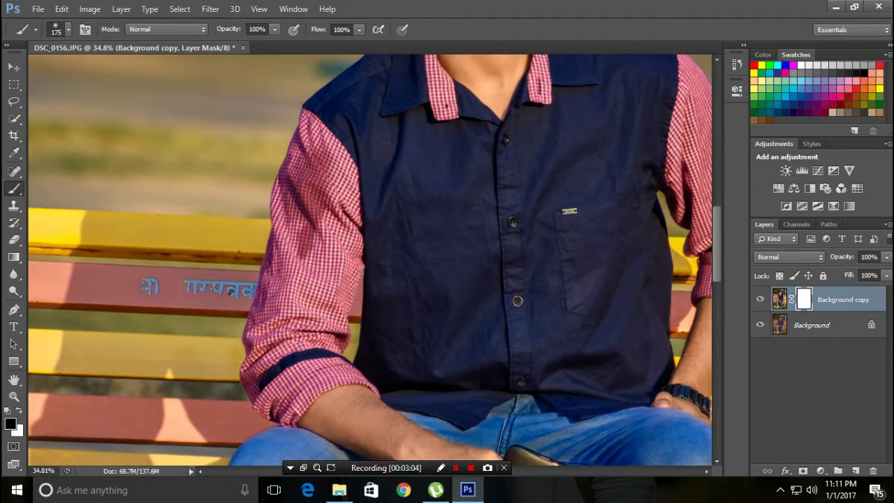
# Paint black on the mask over the left sleeve and both collars
pyautogui.moveTo(311, 123)
pyautogui.mouseDown()
pyautogui.moveTo(350, 206)
pyautogui.moveTo(349, 162)
pyautogui.mouseUp()
pyautogui.moveTo(349, 209)
pyautogui.mouseDown()
pyautogui.moveTo(332, 311)
pyautogui.moveTo(340, 335)
pyautogui.moveTo(326, 357)
pyautogui.moveTo(286, 267)
pyautogui.moveTo(273, 190)
pyautogui.mouseUp()
pyautogui.moveTo(264, 239)
pyautogui.mouseDown()
pyautogui.moveTo(266, 328)
pyautogui.moveTo(248, 350)
pyautogui.moveTo(293, 391)
pyautogui.moveTo(237, 369)
pyautogui.mouseUp()
pyautogui.moveTo(300, 392); pyautogui.dragTo(257, 423)
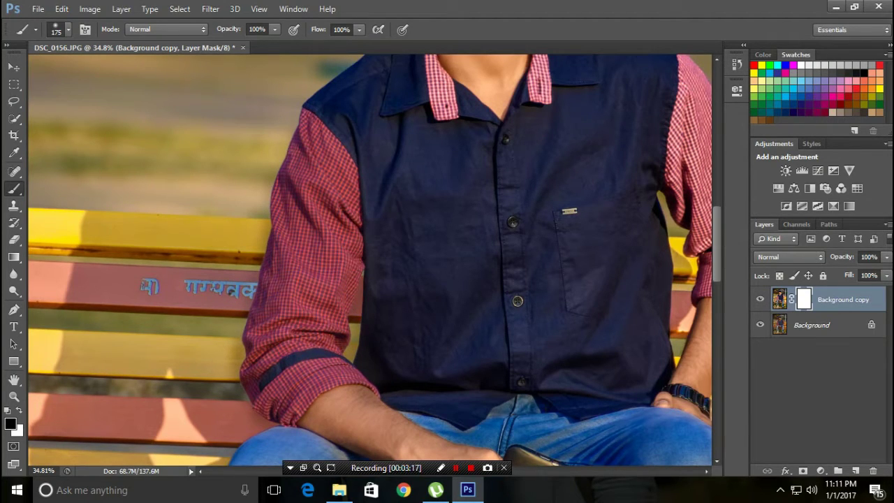
pyautogui.scroll(-2, 374, 258)
pyautogui.scroll(1, 375, 258)
pyautogui.scroll(2, 384, 228)
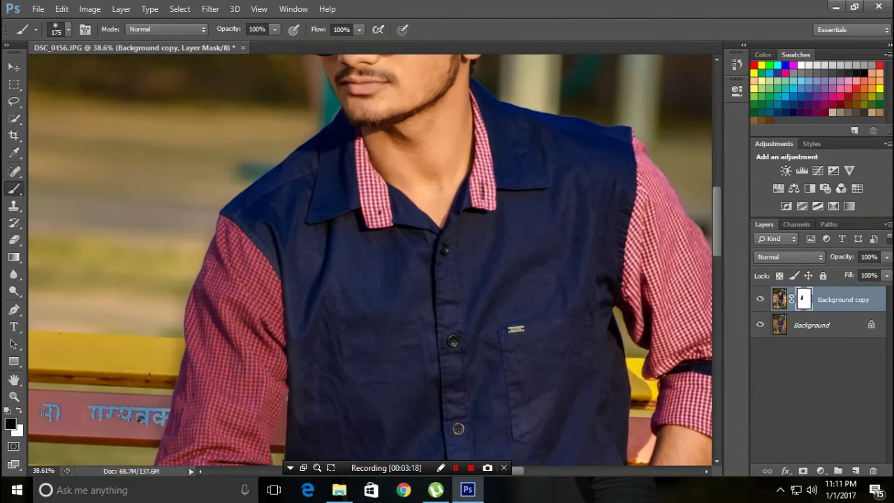
pyautogui.scroll(2, 384, 229)
pyautogui.moveTo(383, 228); pyautogui.dragTo(345, 143)
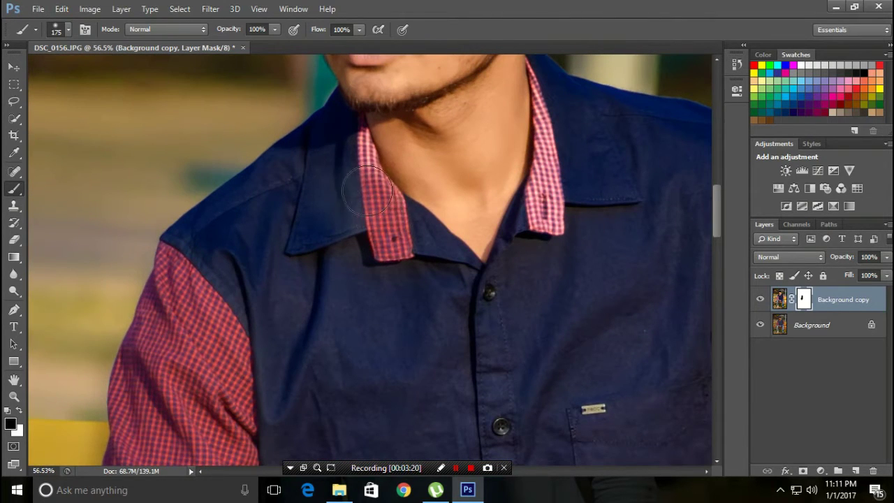
pyautogui.moveTo(535, 125)
pyautogui.mouseDown()
pyautogui.moveTo(559, 83)
pyautogui.moveTo(539, 225)
pyautogui.mouseUp()
# Restore the effect on the left collar in white, then mask the right upper sleeve
pyautogui.press('x')
pyautogui.moveTo(307, 144)
pyautogui.mouseDown()
pyautogui.moveTo(331, 156)
pyautogui.moveTo(336, 257)
pyautogui.mouseUp()
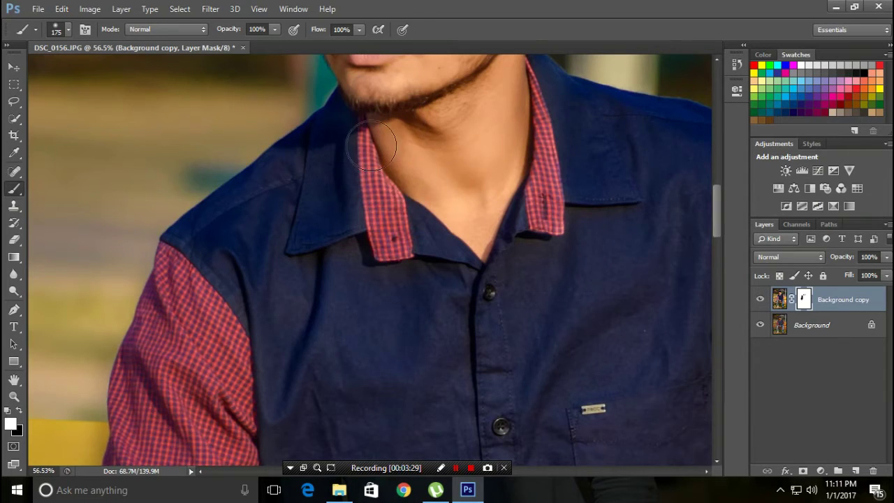
pyautogui.scroll(-2, 408, 171)
pyautogui.scroll(-1, 408, 171)
pyautogui.scroll(-1, 408, 171)
pyautogui.scroll(2, 559, 336)
pyautogui.scroll(1, 559, 335)
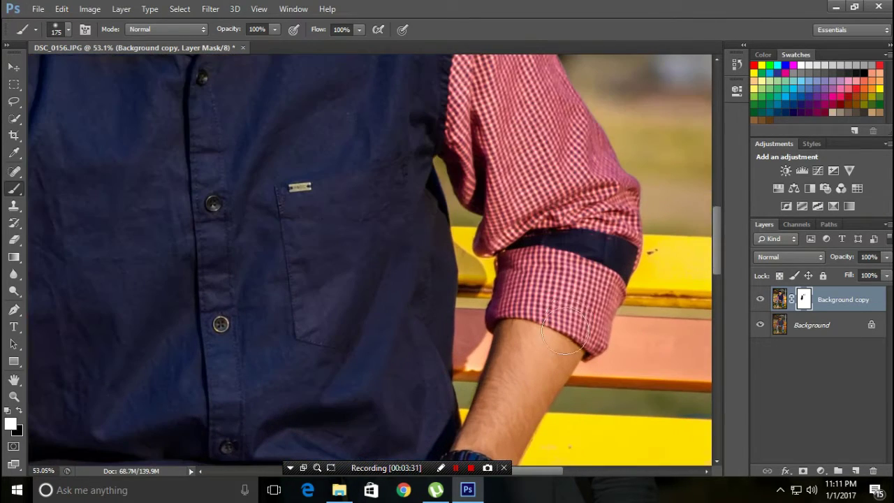
pyautogui.press('x')
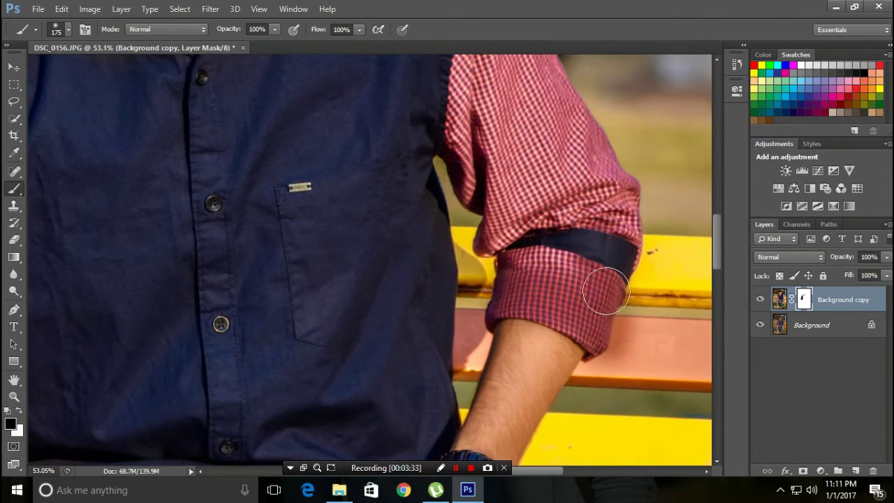
pyautogui.moveTo(551, 121)
pyautogui.mouseDown()
pyautogui.moveTo(510, 190)
pyautogui.moveTo(489, 256)
pyautogui.moveTo(481, 175)
pyautogui.moveTo(489, 135)
pyautogui.mouseUp()
# Mask more of the right sleeve, switch the brush to white, and open the layer options menu
pyautogui.scroll(1, 489, 134)
pyautogui.scroll(3, 490, 135)
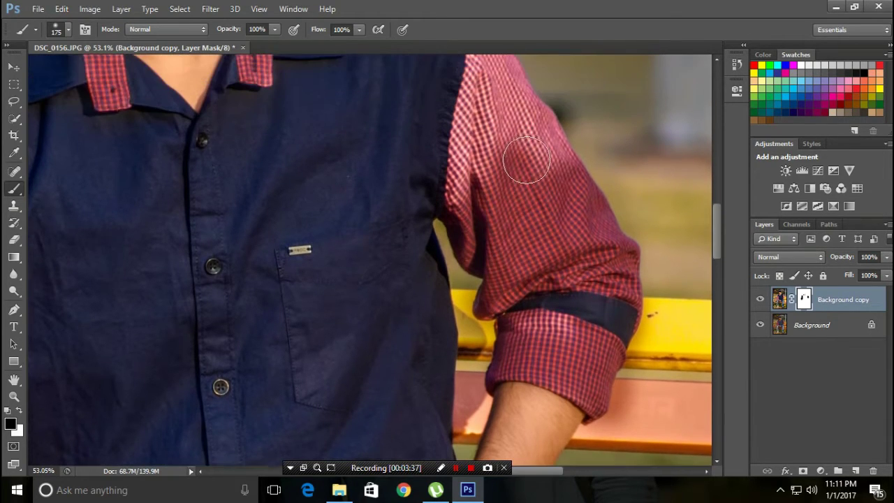
pyautogui.scroll(2, 522, 156)
pyautogui.moveTo(499, 219)
pyautogui.mouseDown()
pyautogui.moveTo(475, 231)
pyautogui.moveTo(480, 107)
pyautogui.moveTo(516, 133)
pyautogui.moveTo(548, 203)
pyautogui.moveTo(524, 182)
pyautogui.mouseUp()
pyautogui.scroll(1, 516, 193)
pyautogui.scroll(3, 515, 192)
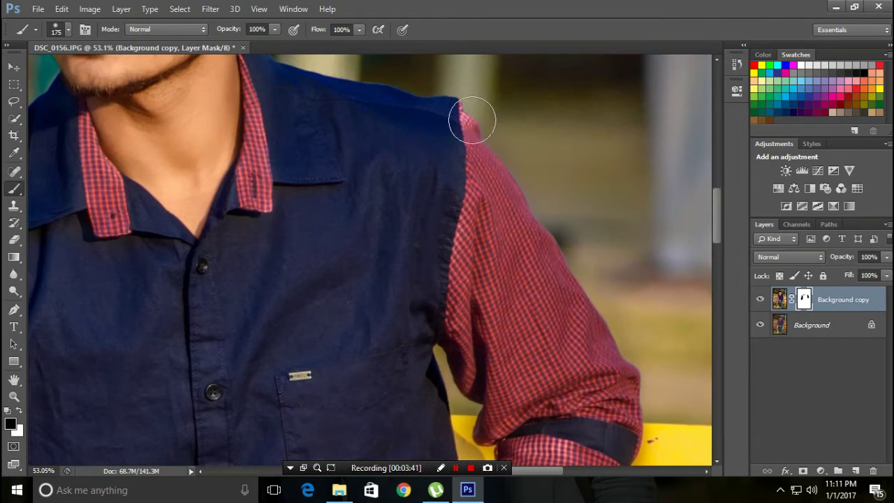
pyautogui.press('x')
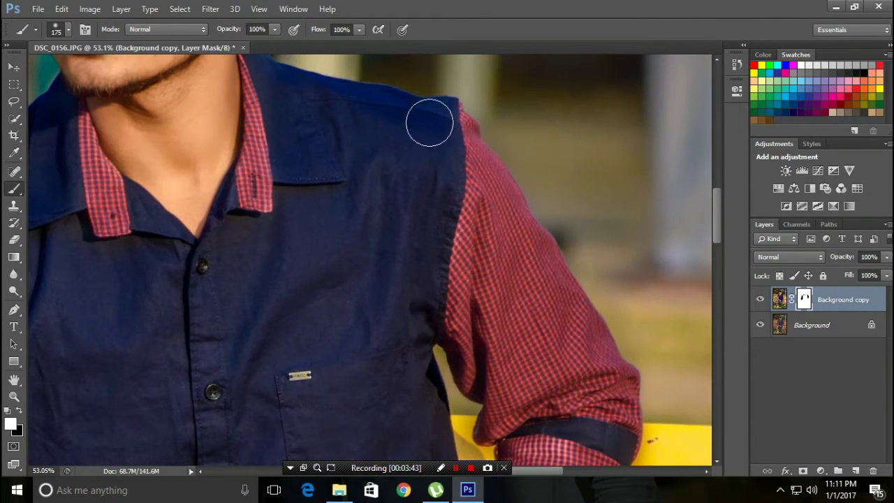
pyautogui.scroll(-3, 439, 150)
pyautogui.scroll(-2, 503, 230)
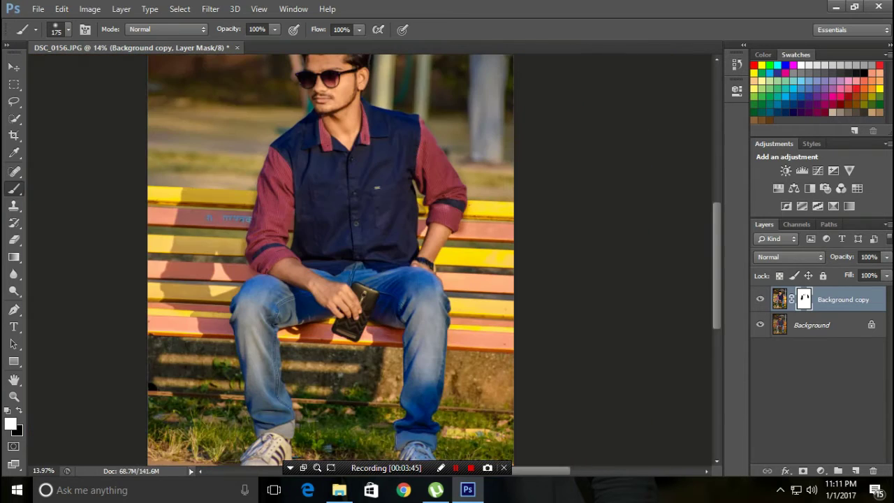
pyautogui.scroll(2, 503, 230)
pyautogui.scroll(2, 503, 230)
pyautogui.scroll(1, 454, 195)
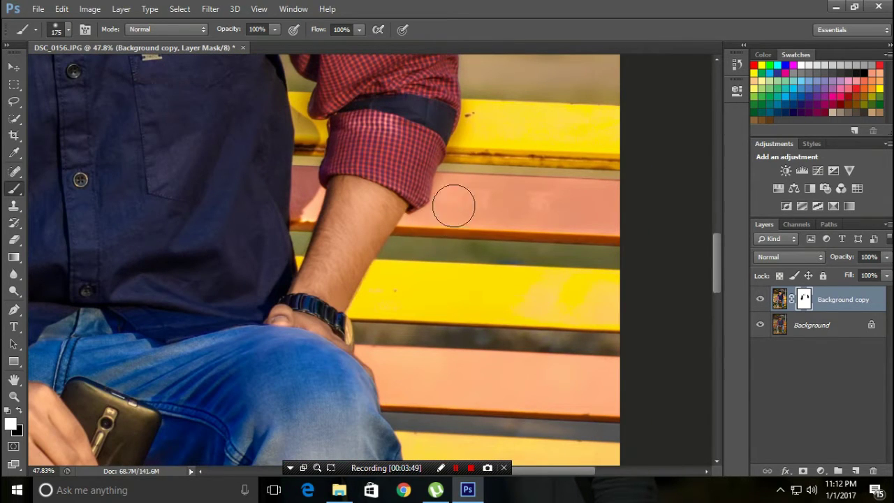
pyautogui.scroll(-1, 488, 183)
pyautogui.scroll(1, 419, 155)
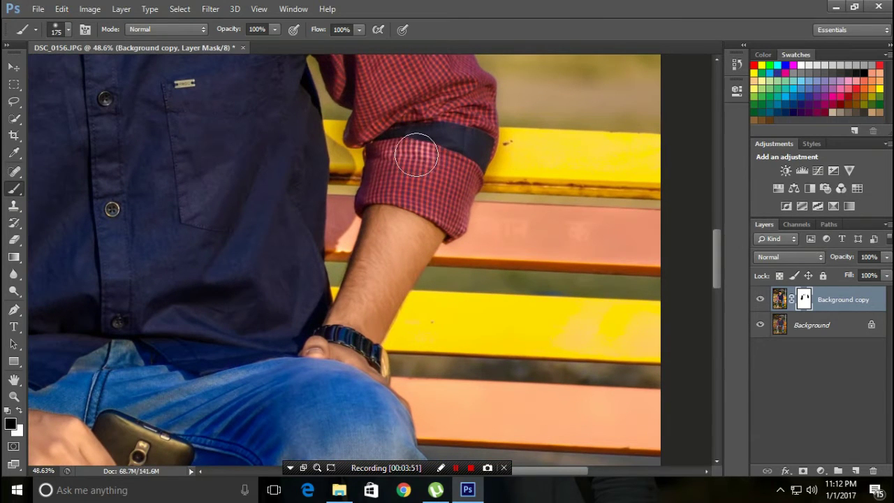
pyautogui.scroll(-2, 419, 154)
pyautogui.scroll(-2, 370, 258)
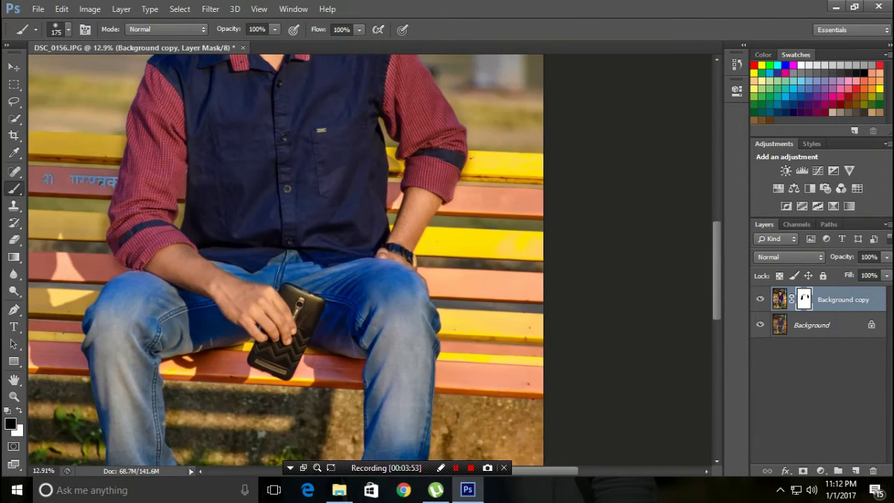
pyautogui.scroll(-2, 370, 258)
pyautogui.scroll(-1, 371, 258)
pyautogui.rightClick(853, 298)
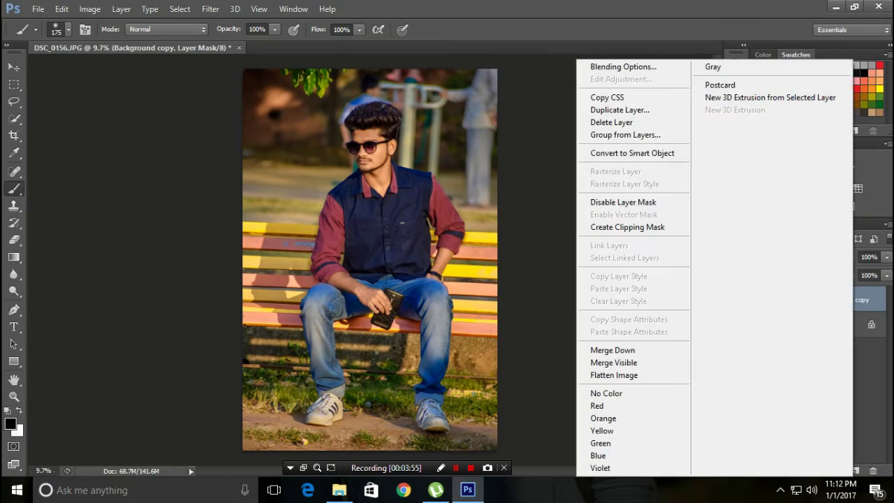
# Zoom in on the man's chest and toggle the filtered layer to compare
pyautogui.press('Escape')
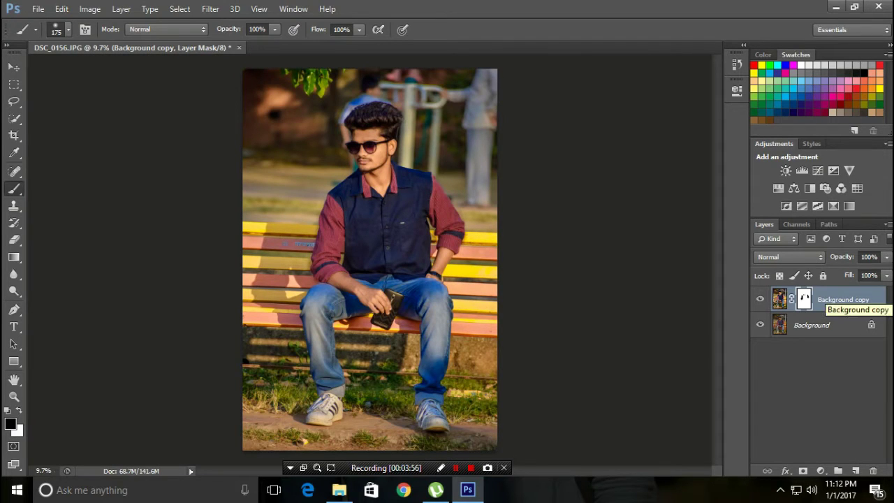
pyautogui.hotkey('ctrl', '+')
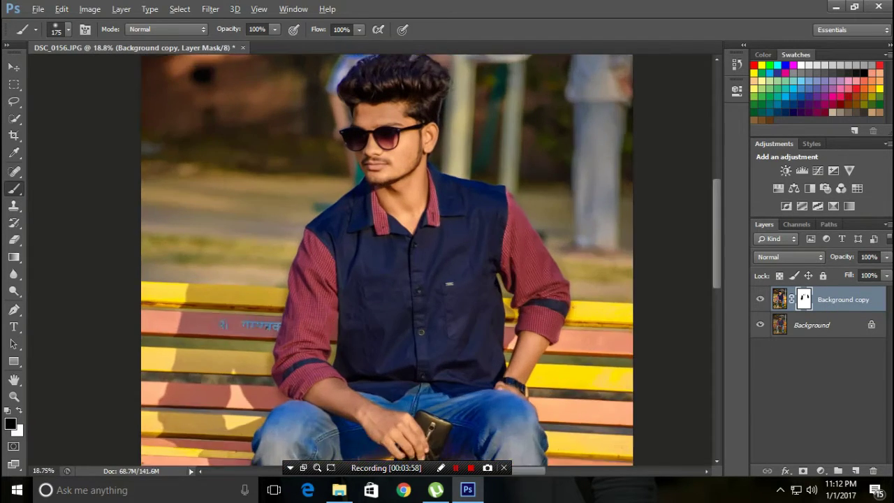
pyautogui.hotkey('ctrl', '+')
pyautogui.hotkey('shift', '+')
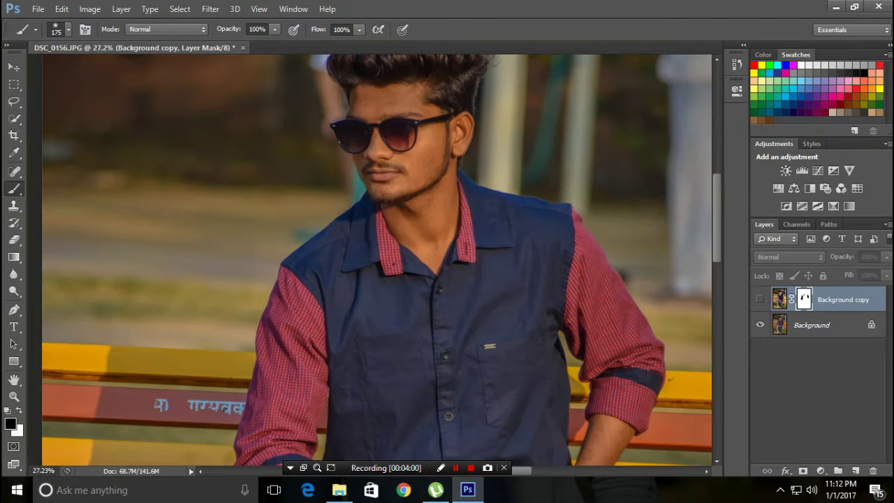
pyautogui.hotkey('shift', '-')
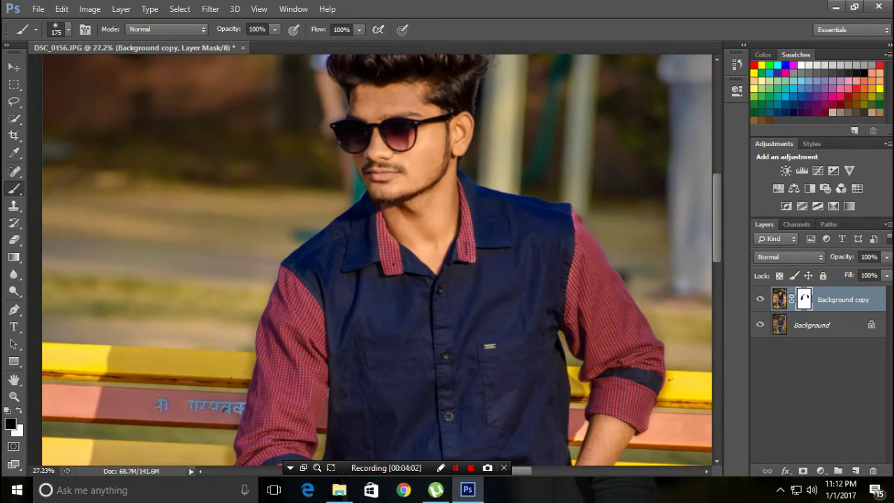
# Set the brush to 50% opacity and 80 px size
pyautogui.press('Return')
pyautogui.write('50')
pyautogui.press('Return')
pyautogui.scroll(3, 386, 156)
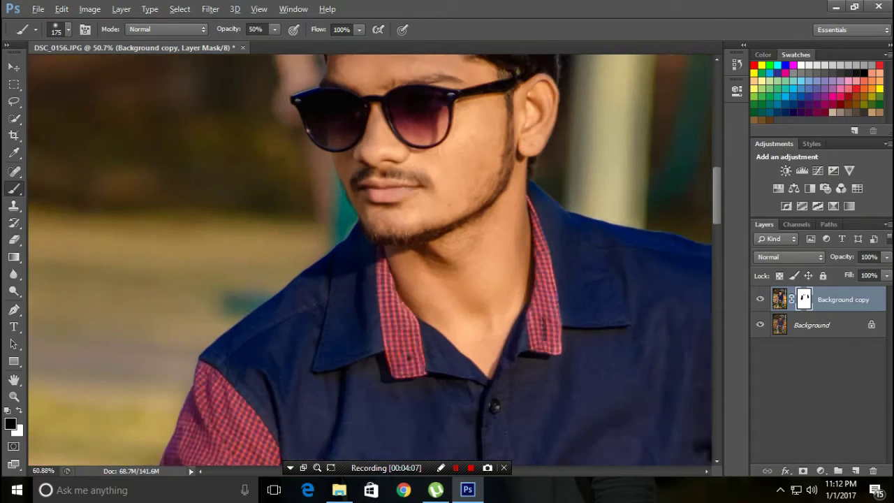
pyautogui.scroll(2, 405, 187)
pyautogui.press('[')
pyautogui.press('[')
pyautogui.press('[')
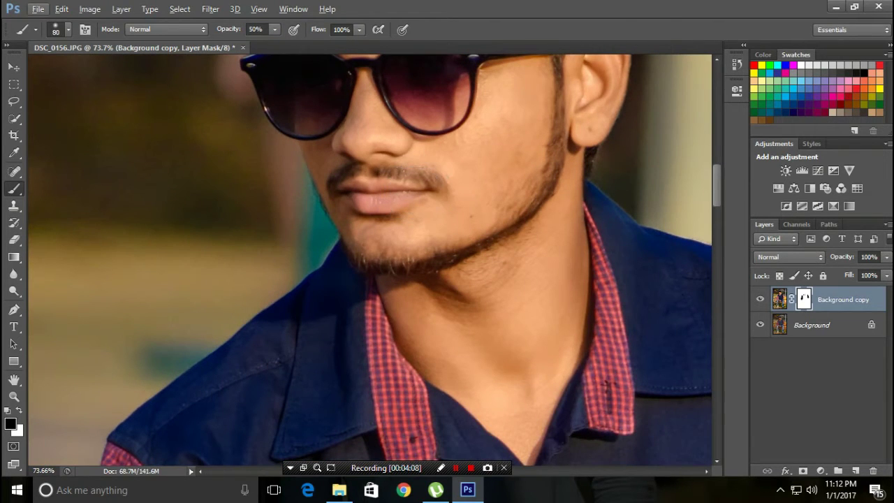
pyautogui.scroll(-1, 392, 204)
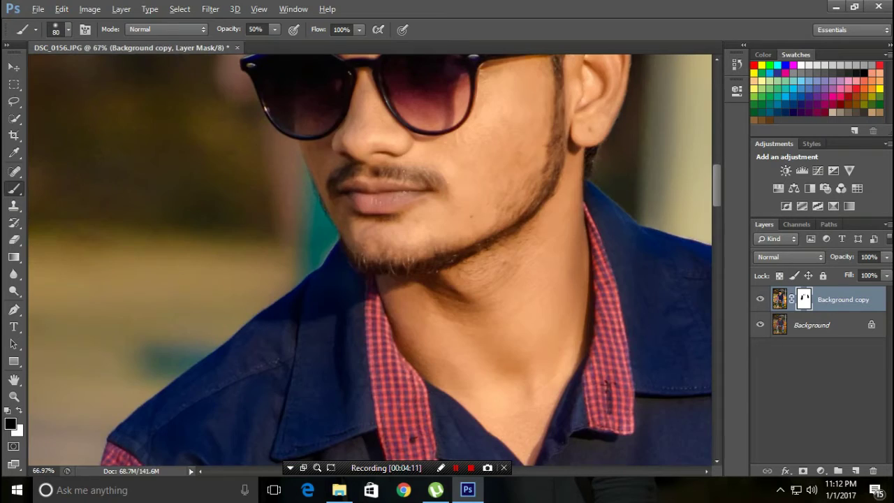
pyautogui.scroll(-2, 391, 204)
pyautogui.scroll(-1, 391, 204)
pyautogui.scroll(-1, 391, 204)
pyautogui.scroll(-1, 391, 204)
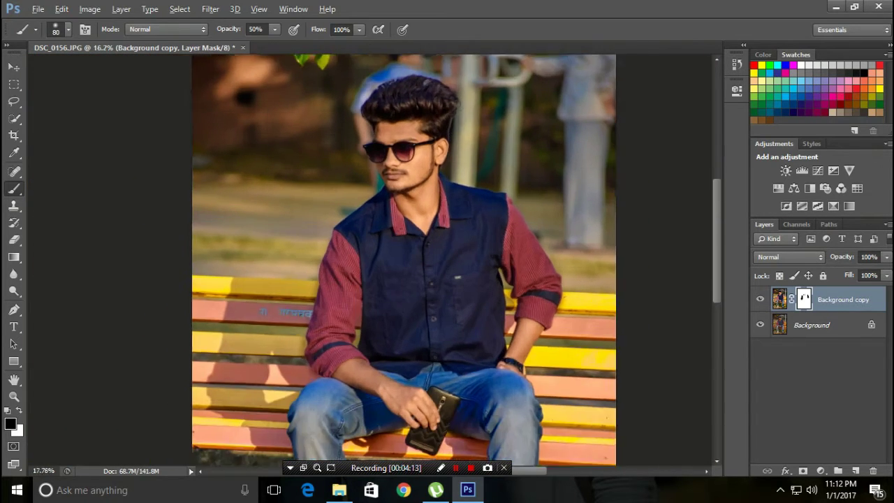
pyautogui.scroll(2, 417, 196)
pyautogui.scroll(1, 417, 195)
pyautogui.scroll(2, 417, 195)
# Switch the brush to white, then hide Background copy to compare with the original
pyautogui.press('x')
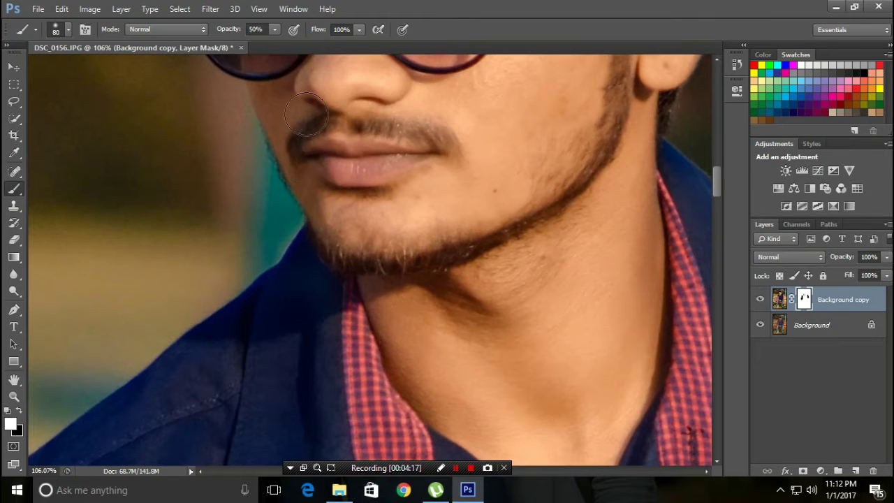
pyautogui.scroll(-1, 444, 137)
pyautogui.scroll(-2, 444, 138)
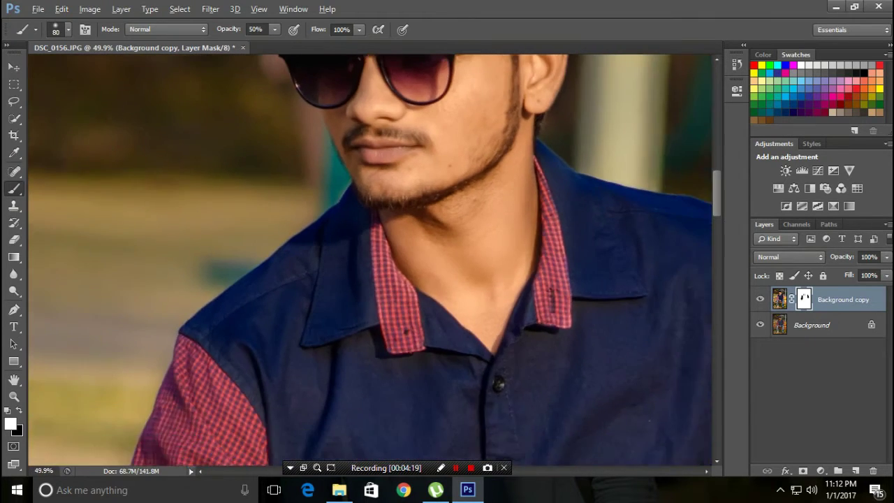
pyautogui.scroll(-2, 443, 137)
pyautogui.scroll(-1, 444, 137)
pyautogui.scroll(-1, 444, 138)
pyautogui.scroll(-1, 443, 138)
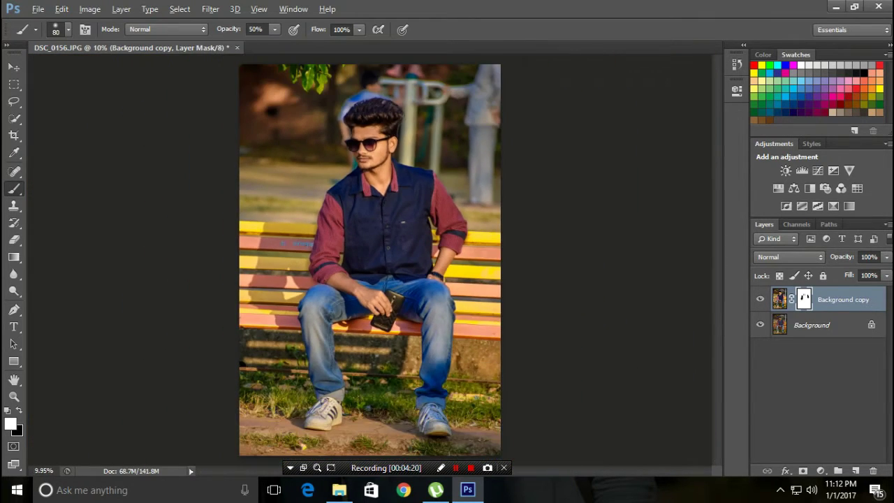
pyautogui.hotkey('ctrl', ',')
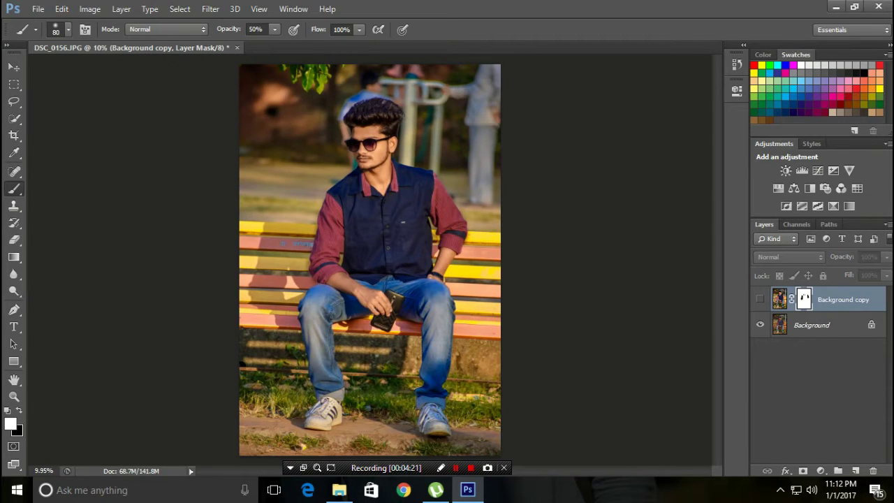
# Merge the masked layer down into Background and duplicate it as Background copy
pyautogui.hotkey('ctrl', ',')
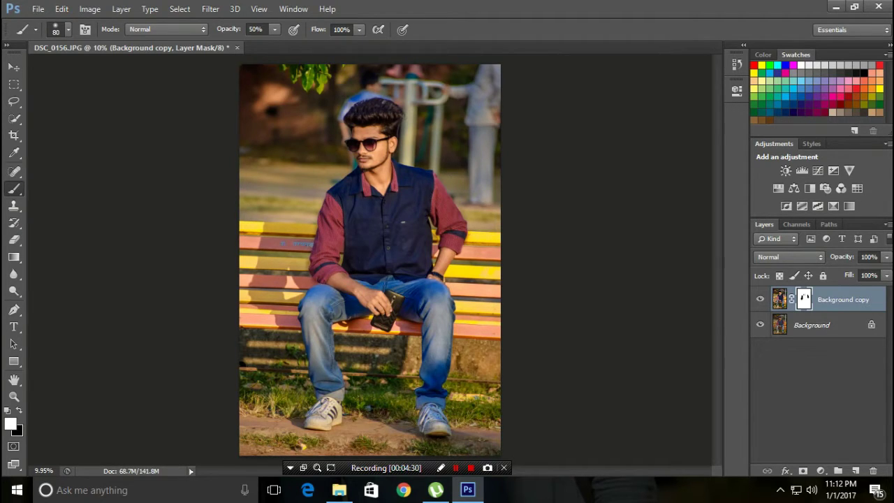
pyautogui.rightClick(849, 299)
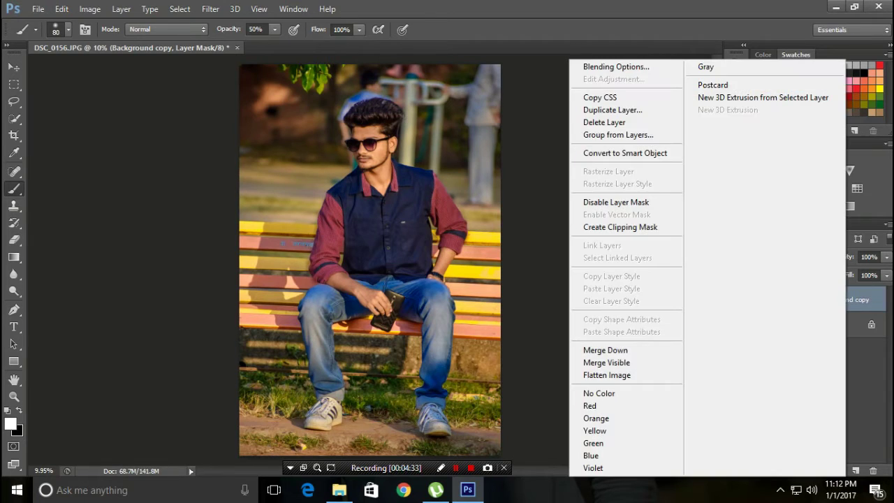
pyautogui.rightClick(858, 299)
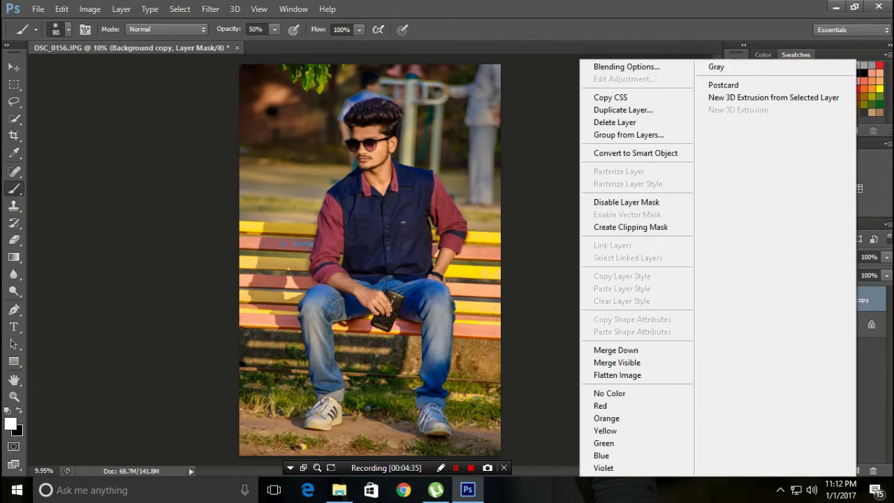
pyautogui.click(616, 350)
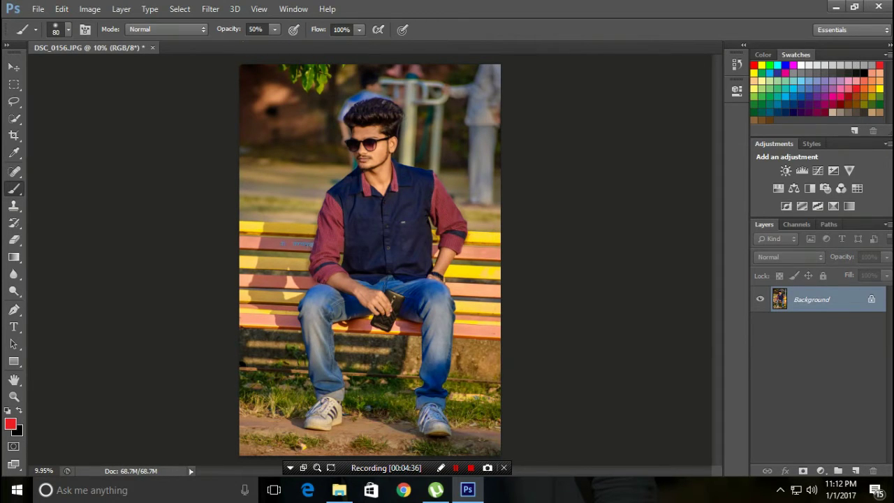
pyautogui.moveTo(810, 299); pyautogui.dragTo(855, 471)
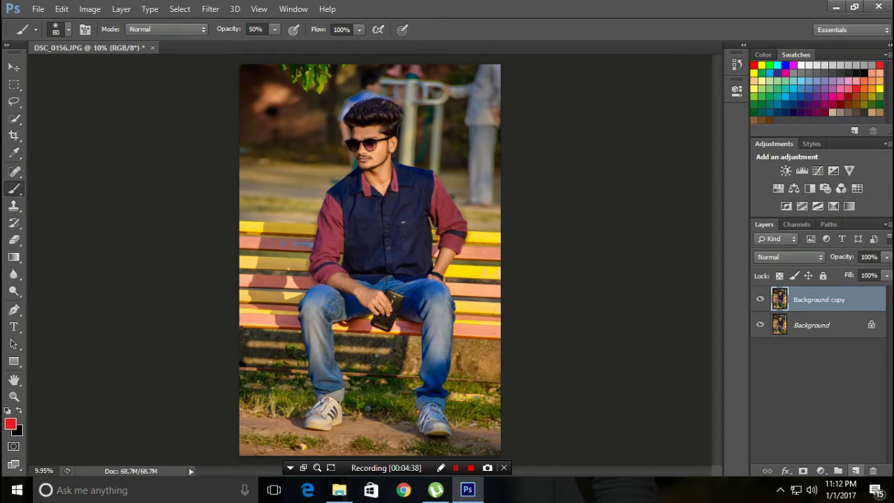
pyautogui.click(210, 8)
pyautogui.moveTo(234, 283)
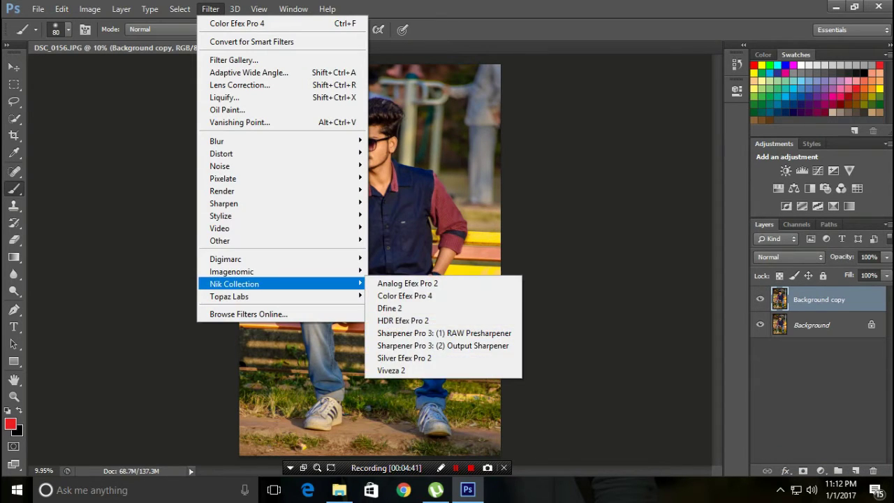
# Select Dark Contrasts in Color Efex Pro 4 and begin adjusting saturation, detail and brightness
pyautogui.click(405, 295)
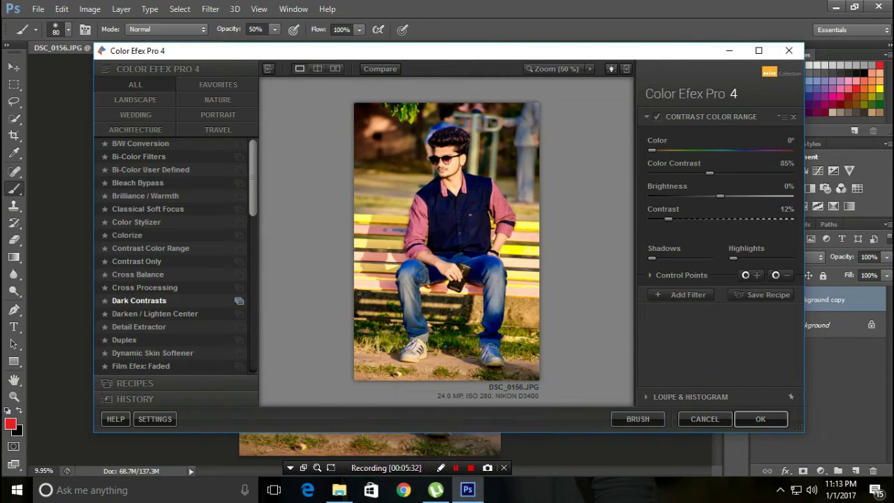
pyautogui.click(139, 301)
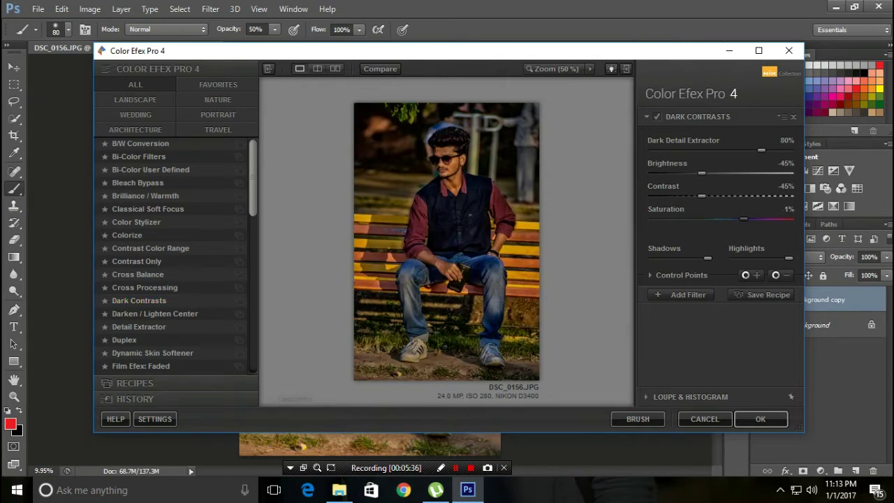
pyautogui.moveTo(715, 218)
pyautogui.mouseDown()
pyautogui.moveTo(744, 218)
pyautogui.moveTo(729, 218)
pyautogui.mouseUp()
pyautogui.moveTo(762, 150); pyautogui.dragTo(715, 150)
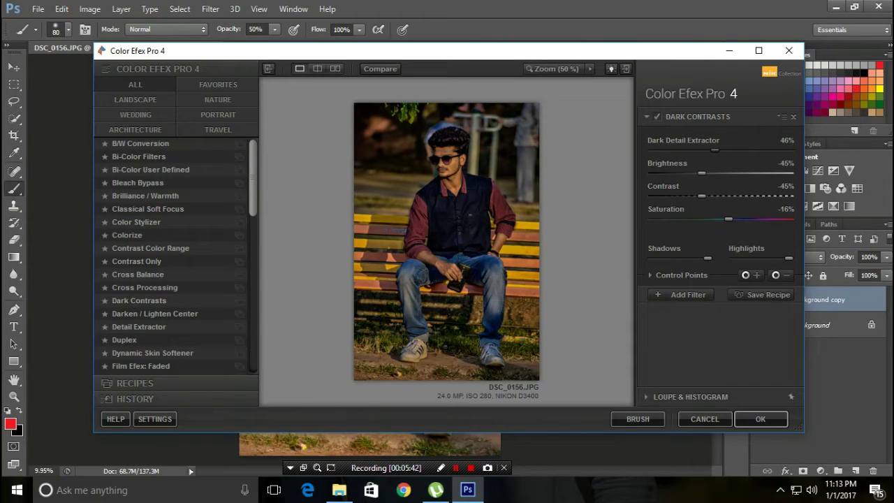
pyautogui.moveTo(701, 173); pyautogui.dragTo(709, 172)
pyautogui.moveTo(716, 173); pyautogui.dragTo(701, 172)
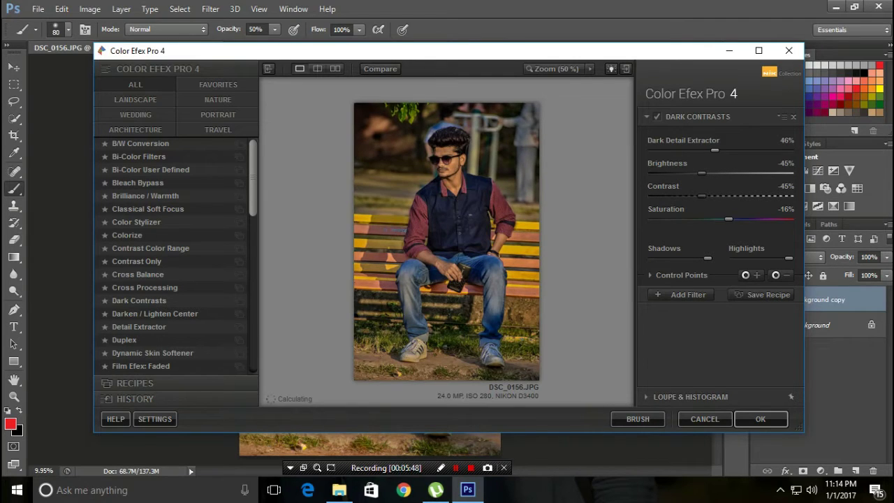
# Finish at Detail Extractor 60%, Brightness -42%, Contrast -36%, Saturation 3% and apply
pyautogui.moveTo(701, 172)
pyautogui.mouseDown()
pyautogui.moveTo(711, 172)
pyautogui.moveTo(714, 196)
pyautogui.mouseUp()
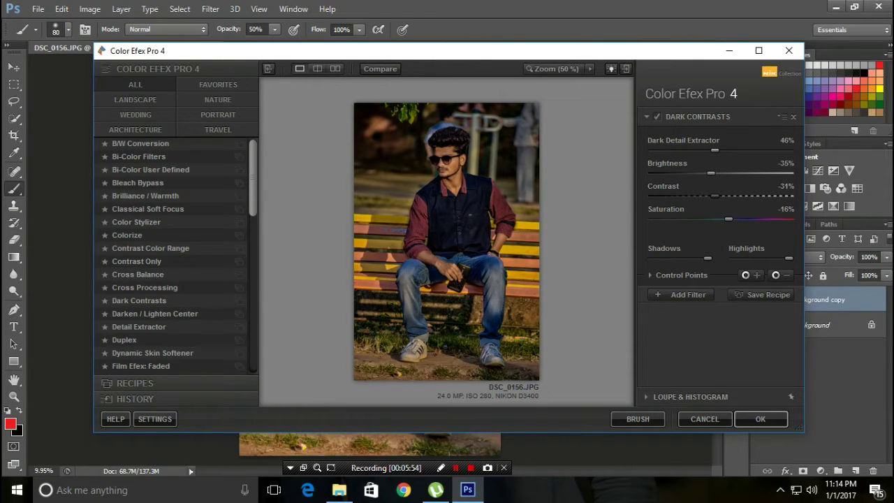
pyautogui.moveTo(714, 195)
pyautogui.mouseDown()
pyautogui.moveTo(695, 196)
pyautogui.moveTo(707, 196)
pyautogui.mouseUp()
pyautogui.moveTo(715, 149); pyautogui.dragTo(729, 150)
pyautogui.moveTo(730, 149); pyautogui.dragTo(719, 150)
pyautogui.moveTo(729, 218); pyautogui.dragTo(738, 218)
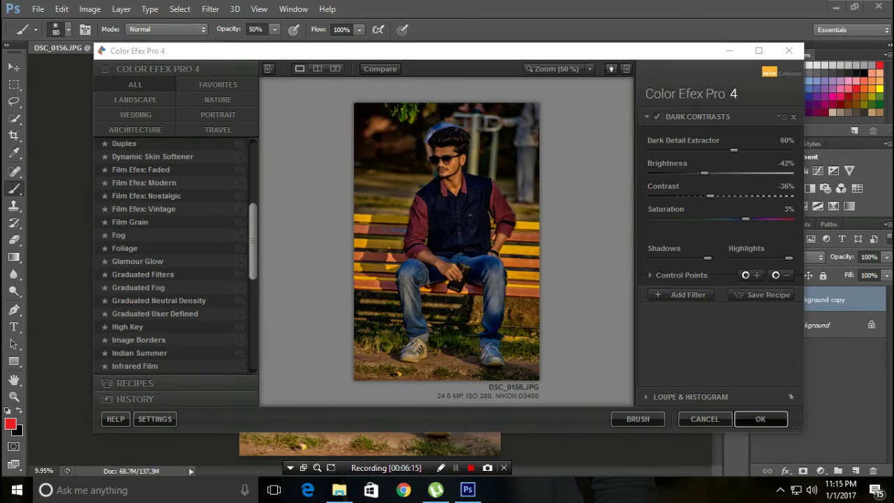
pyautogui.press('Return')
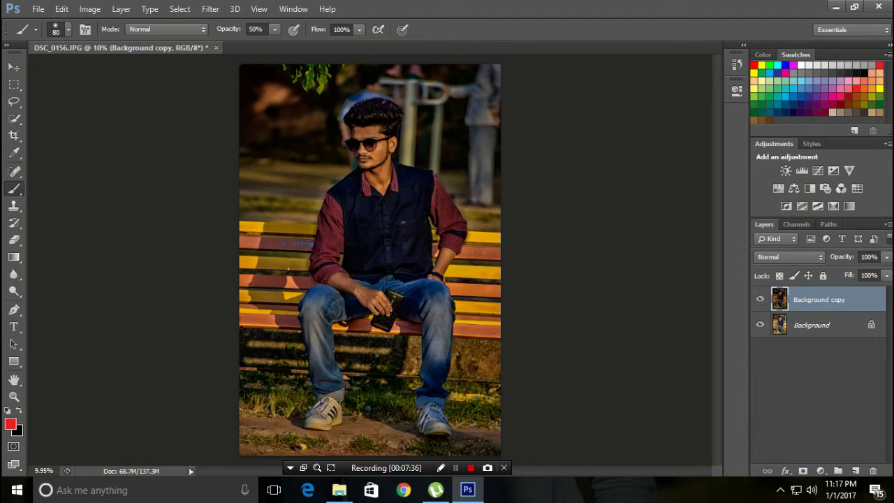
# Add a layer mask to Background copy with a black 100 px brush at 100% opacity
pyautogui.click(803, 470)
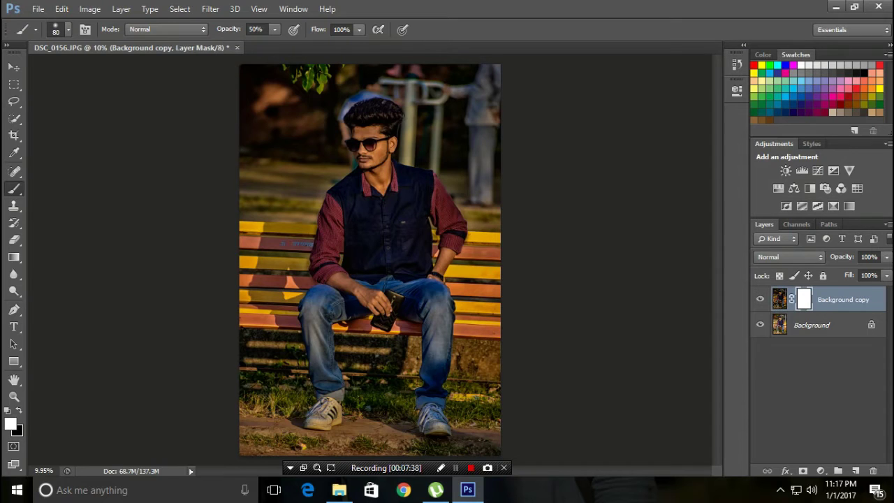
pyautogui.press('x')
pyautogui.scroll(3, 370, 140)
pyautogui.scroll(2, 370, 140)
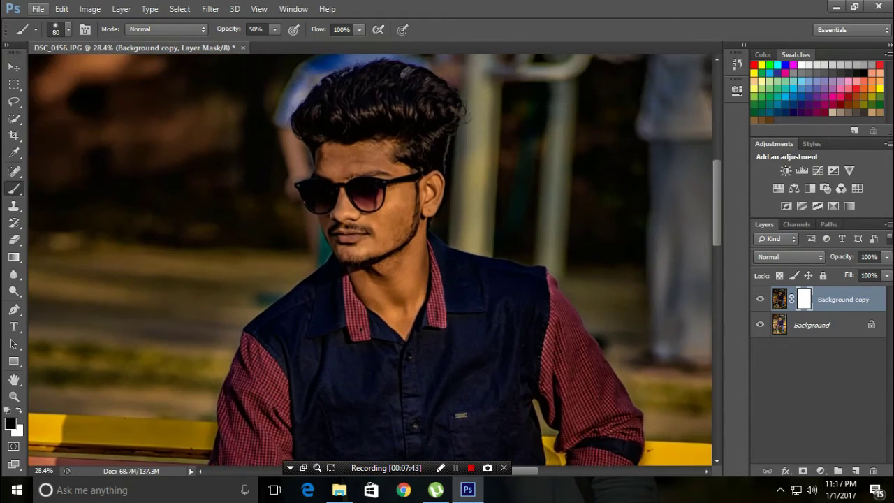
pyautogui.scroll(2, 370, 139)
pyautogui.scroll(2, 384, 116)
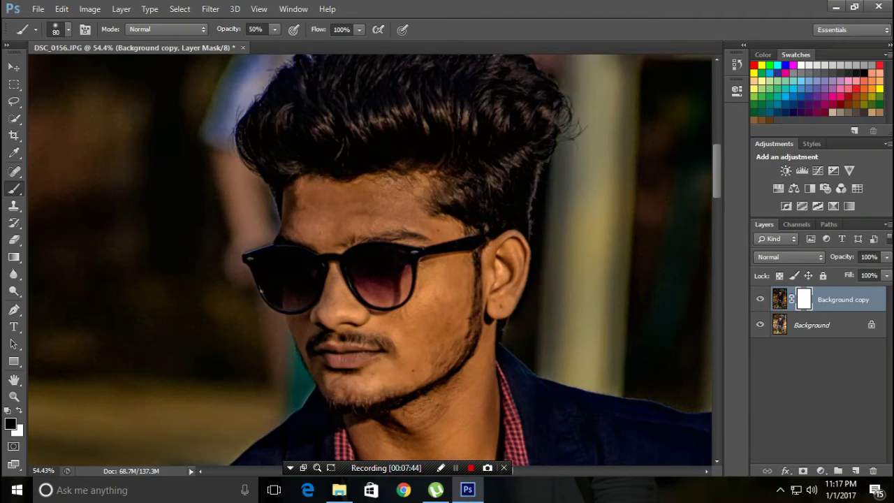
pyautogui.press(']')
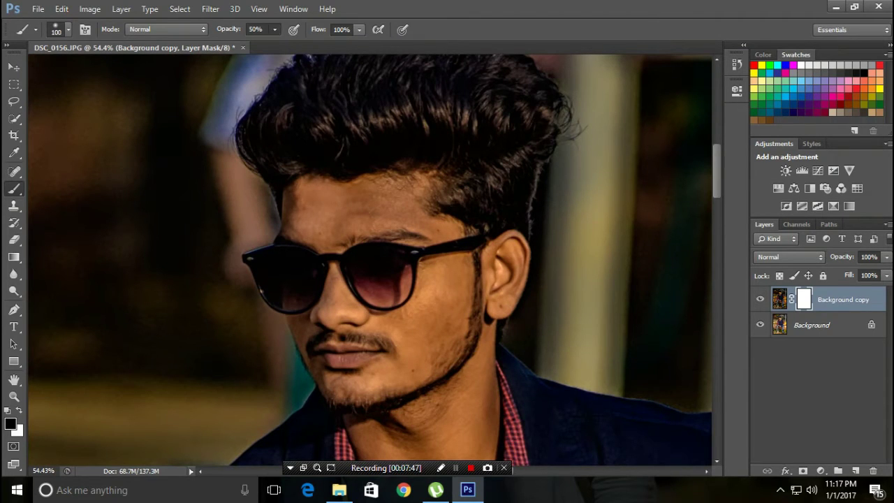
pyautogui.click(274, 30)
pyautogui.moveTo(275, 43); pyautogui.dragTo(309, 43)
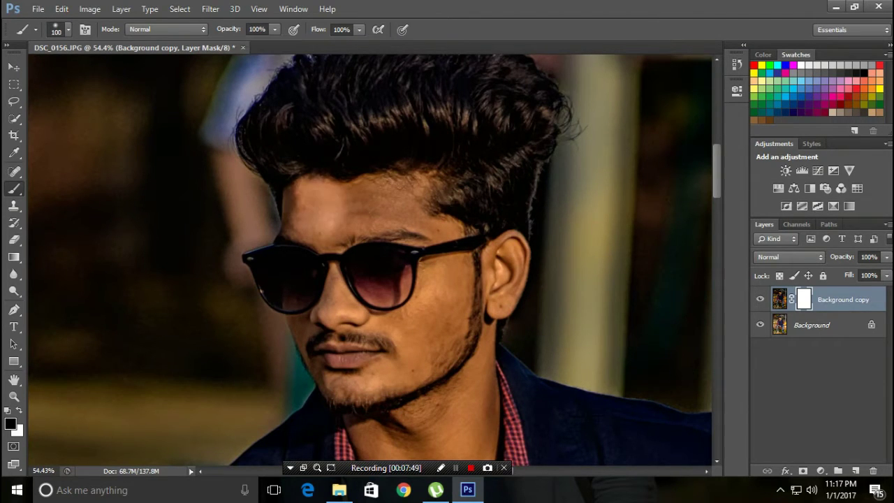
# Paint the mask over the forehead, brow, neck and below the chin to reveal brighter skin
pyautogui.moveTo(307, 229)
pyautogui.mouseDown()
pyautogui.moveTo(349, 237)
pyautogui.moveTo(408, 219)
pyautogui.moveTo(447, 236)
pyautogui.moveTo(383, 192)
pyautogui.moveTo(349, 199)
pyautogui.moveTo(423, 202)
pyautogui.moveTo(457, 266)
pyautogui.moveTo(460, 307)
pyautogui.moveTo(447, 345)
pyautogui.moveTo(412, 294)
pyautogui.moveTo(408, 346)
pyautogui.moveTo(360, 332)
pyautogui.moveTo(335, 290)
pyautogui.moveTo(334, 317)
pyautogui.moveTo(311, 335)
pyautogui.moveTo(289, 308)
pyautogui.moveTo(335, 381)
pyautogui.moveTo(367, 356)
pyautogui.moveTo(405, 381)
pyautogui.moveTo(391, 402)
pyautogui.moveTo(426, 412)
pyautogui.moveTo(482, 342)
pyautogui.moveTo(503, 251)
pyautogui.moveTo(510, 300)
pyautogui.mouseUp()
pyautogui.moveTo(518, 242)
pyautogui.mouseDown()
pyautogui.moveTo(523, 280)
pyautogui.moveTo(477, 401)
pyautogui.mouseUp()
pyautogui.scroll(-3, 477, 401)
pyautogui.moveTo(488, 318)
pyautogui.mouseDown()
pyautogui.moveTo(489, 402)
pyautogui.moveTo(458, 317)
pyautogui.moveTo(437, 398)
pyautogui.mouseUp()
pyautogui.moveTo(419, 352)
pyautogui.mouseDown()
pyautogui.moveTo(363, 361)
pyautogui.moveTo(381, 405)
pyautogui.moveTo(426, 424)
pyautogui.moveTo(468, 415)
pyautogui.mouseUp()
pyautogui.scroll(-1, 461, 419)
pyautogui.moveTo(461, 385); pyautogui.dragTo(419, 370)
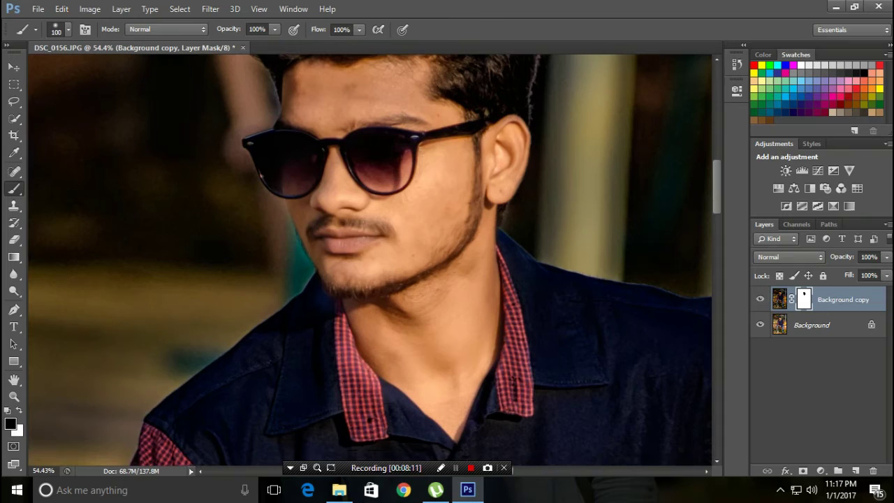
# Touch up the jawline, cheek, nose and temple, fixing overspill at the left lens edge
pyautogui.moveTo(458, 276); pyautogui.dragTo(475, 260)
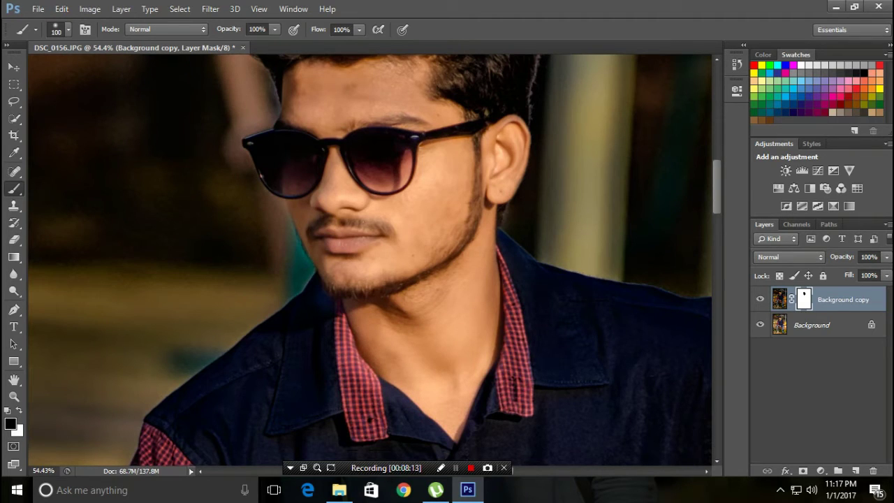
pyautogui.moveTo(426, 258); pyautogui.dragTo(437, 251)
pyautogui.moveTo(395, 182); pyautogui.dragTo(351, 178)
pyautogui.moveTo(318, 132); pyautogui.dragTo(278, 108)
pyautogui.moveTo(299, 63)
pyautogui.mouseDown()
pyautogui.moveTo(398, 143)
pyautogui.moveTo(363, 171)
pyautogui.mouseUp()
pyautogui.moveTo(253, 143)
pyautogui.mouseDown()
pyautogui.moveTo(220, 171)
pyautogui.moveTo(274, 193)
pyautogui.mouseUp()
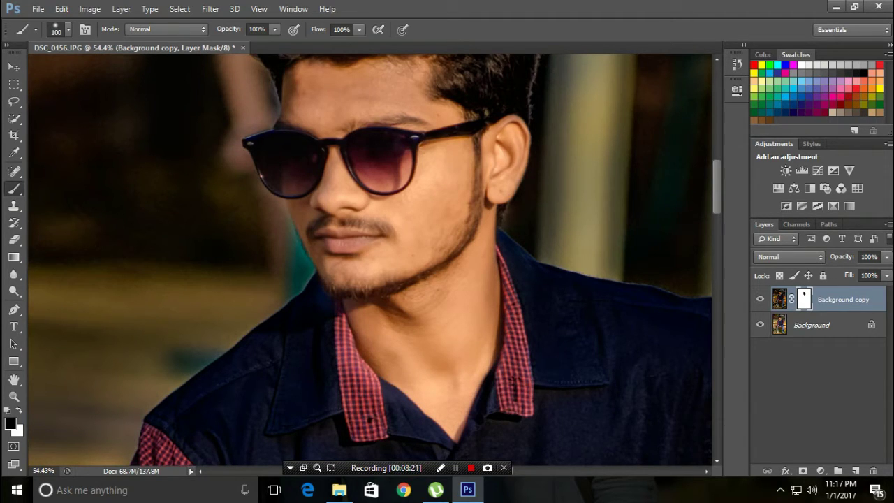
pyautogui.scroll(1, 371, 260)
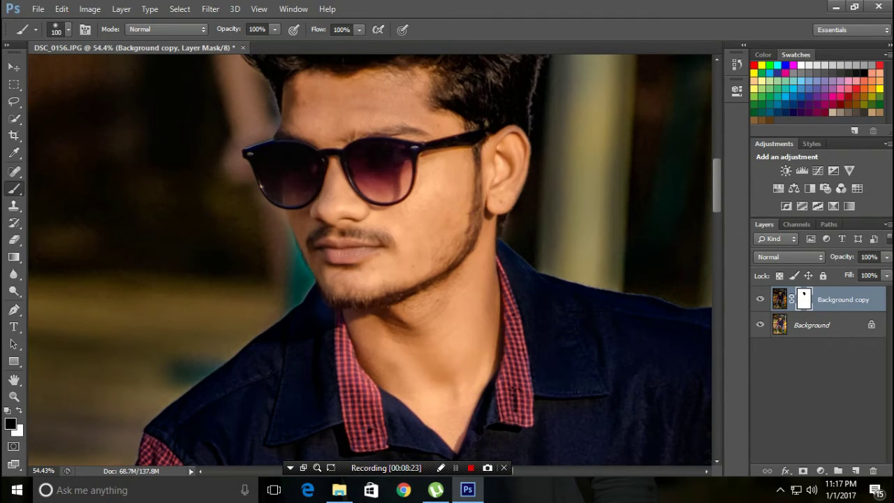
pyautogui.press('x')
pyautogui.moveTo(222, 155); pyautogui.dragTo(241, 178)
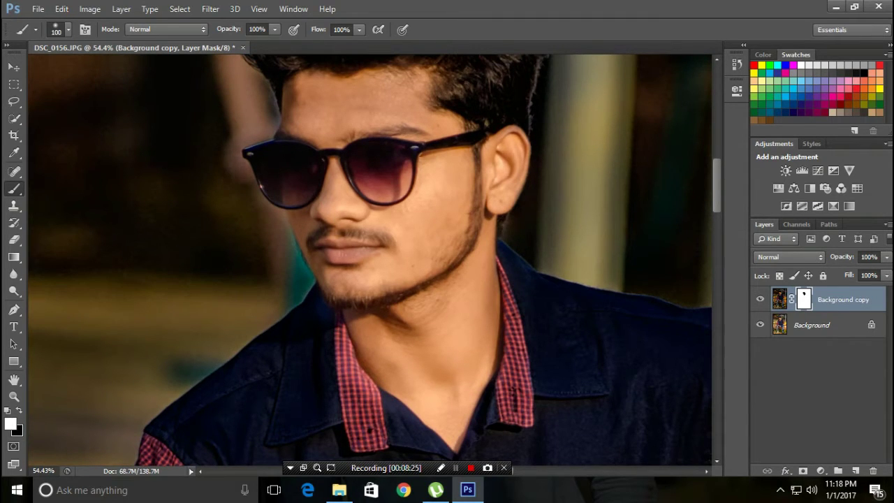
pyautogui.press('x')
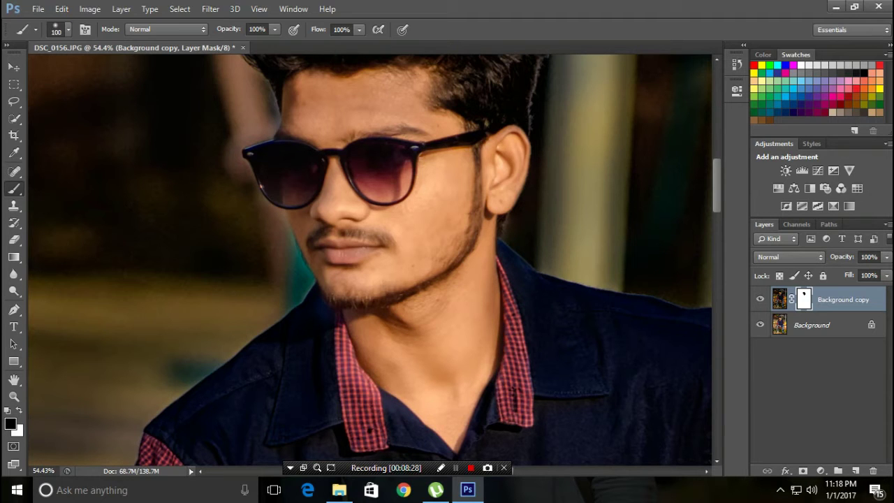
pyautogui.hotkey('ctrl', '0')
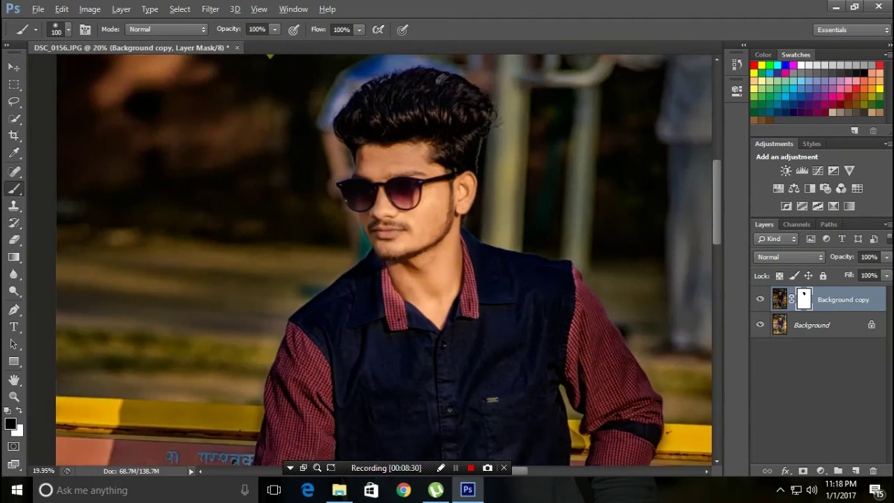
# Brush the mask over the near forearm to brighten it from hand to elbow
pyautogui.scroll(2, 377, 384)
pyautogui.scroll(2, 377, 384)
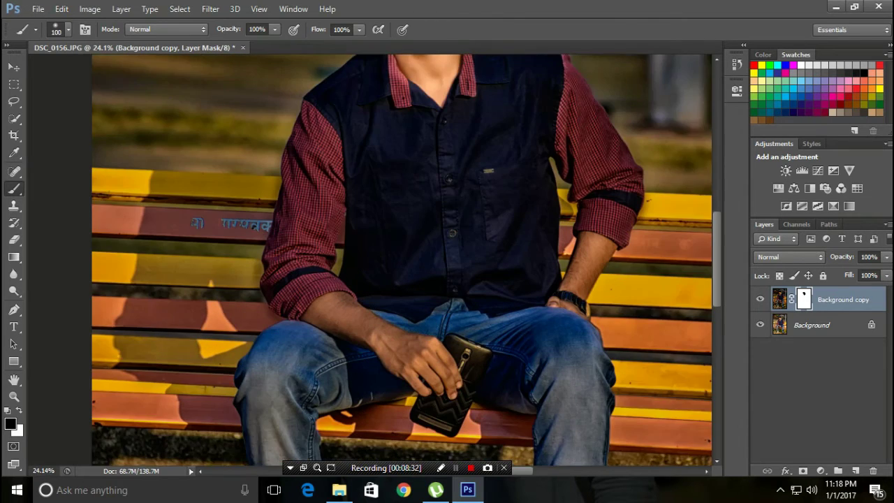
pyautogui.scroll(2, 377, 384)
pyautogui.scroll(1, 377, 384)
pyautogui.moveTo(447, 419)
pyautogui.mouseDown()
pyautogui.moveTo(267, 322)
pyautogui.moveTo(318, 307)
pyautogui.moveTo(426, 371)
pyautogui.moveTo(416, 388)
pyautogui.moveTo(293, 359)
pyautogui.moveTo(353, 380)
pyautogui.mouseUp()
pyautogui.moveTo(458, 387)
pyautogui.mouseDown()
pyautogui.moveTo(455, 374)
pyautogui.moveTo(497, 419)
pyautogui.moveTo(417, 394)
pyautogui.mouseUp()
# Brighten the other forearm, the wrist, the watch and the hand holding the phone on the mask
pyautogui.scroll(-1, 474, 419)
pyautogui.scroll(-1, 475, 392)
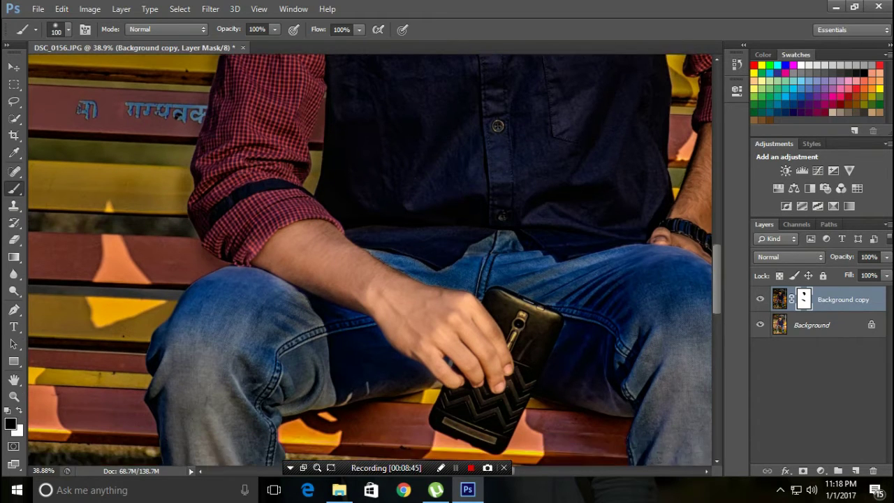
pyautogui.scroll(-1, 475, 391)
pyautogui.scroll(-1, 489, 394)
pyautogui.scroll(-1, 489, 394)
pyautogui.scroll(-1, 488, 394)
pyautogui.scroll(3, 489, 395)
pyautogui.scroll(1, 374, 290)
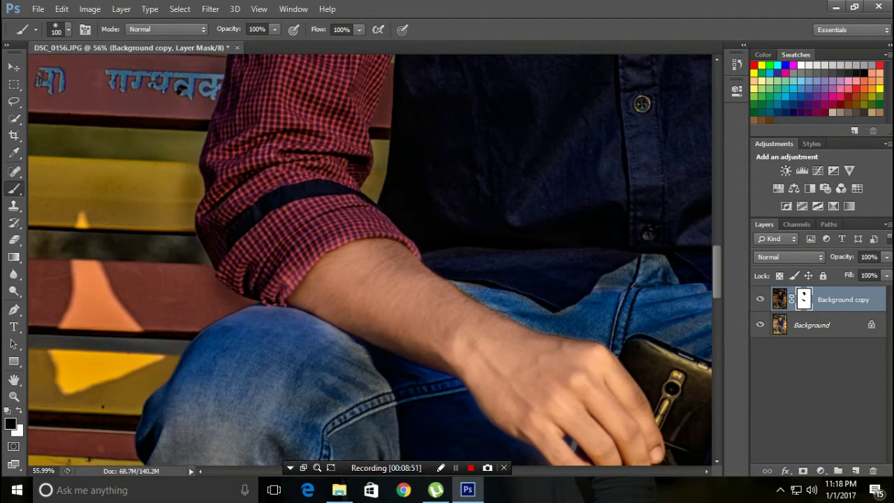
pyautogui.scroll(-1, 419, 279)
pyautogui.scroll(1, 419, 280)
pyautogui.scroll(1, 419, 280)
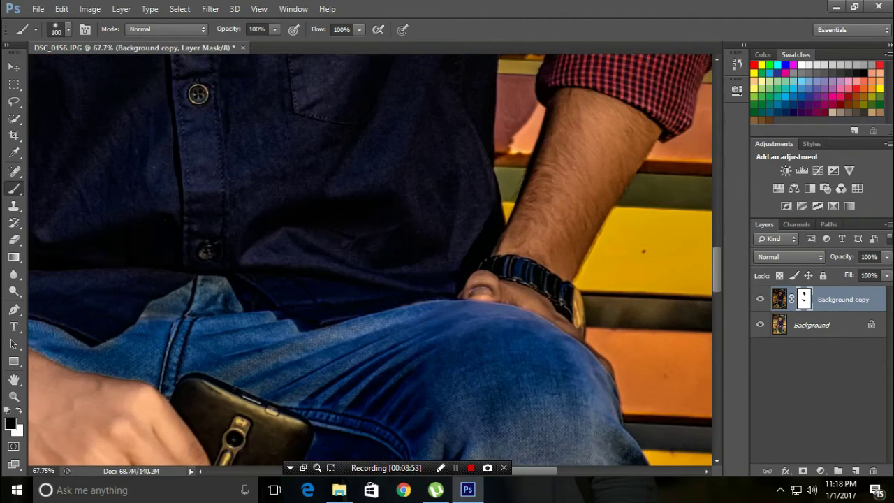
pyautogui.moveTo(558, 181)
pyautogui.mouseDown()
pyautogui.moveTo(569, 105)
pyautogui.moveTo(629, 130)
pyautogui.moveTo(611, 202)
pyautogui.moveTo(597, 139)
pyautogui.mouseUp()
pyautogui.moveTo(534, 203)
pyautogui.mouseDown()
pyautogui.moveTo(520, 237)
pyautogui.moveTo(489, 272)
pyautogui.moveTo(544, 307)
pyautogui.moveTo(601, 364)
pyautogui.mouseUp()
# Swap paint colour and restore the knee edge and small patches along the hand edge
pyautogui.press('x')
pyautogui.moveTo(597, 310)
pyautogui.mouseDown()
pyautogui.moveTo(600, 351)
pyautogui.moveTo(618, 363)
pyautogui.mouseUp()
pyautogui.moveTo(517, 308); pyautogui.dragTo(555, 333)
pyautogui.scroll(-1, 571, 348)
pyautogui.scroll(-2, 571, 347)
pyautogui.scroll(-2, 571, 348)
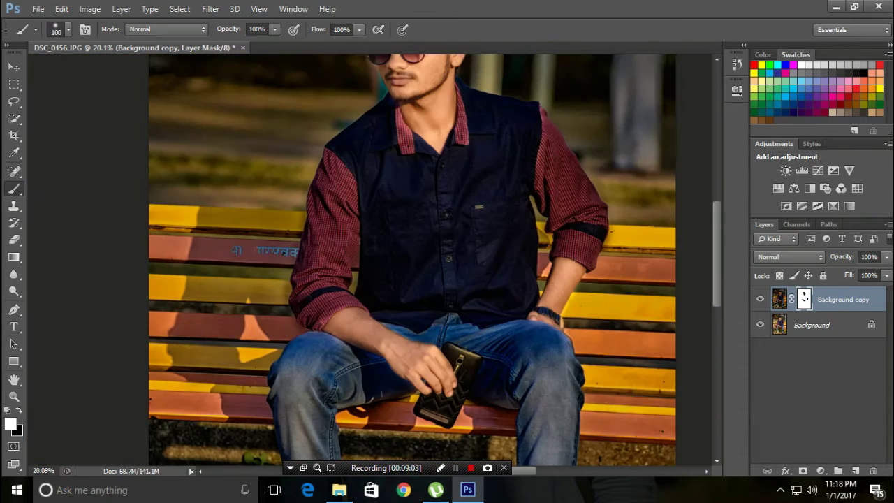
# Switch to the brightening colour and paint the sneaker's toe, laces, tongue, side and sole on the mask
pyautogui.scroll(-1, 451, 259)
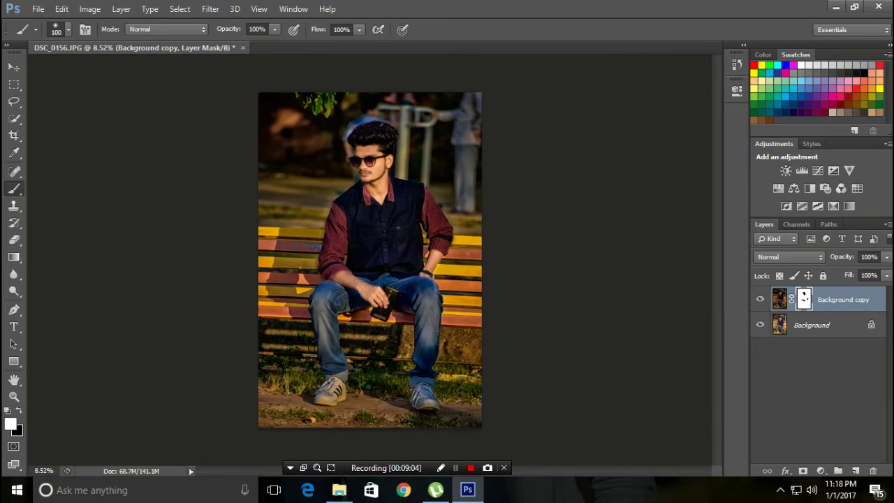
pyautogui.scroll(2, 441, 427)
pyautogui.scroll(1, 442, 427)
pyautogui.scroll(2, 442, 427)
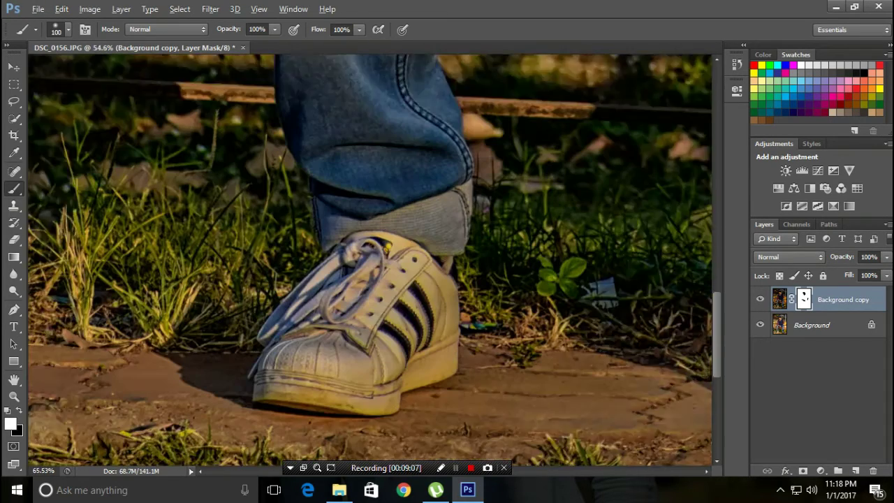
pyautogui.scroll(1, 441, 427)
pyautogui.press('x')
pyautogui.moveTo(328, 360)
pyautogui.mouseDown()
pyautogui.moveTo(335, 363)
pyautogui.moveTo(286, 370)
pyautogui.moveTo(252, 391)
pyautogui.moveTo(373, 403)
pyautogui.moveTo(447, 349)
pyautogui.moveTo(437, 384)
pyautogui.moveTo(458, 273)
pyautogui.moveTo(419, 314)
pyautogui.moveTo(328, 280)
pyautogui.mouseUp()
pyautogui.moveTo(342, 237)
pyautogui.mouseDown()
pyautogui.moveTo(391, 209)
pyautogui.moveTo(433, 223)
pyautogui.moveTo(475, 294)
pyautogui.moveTo(479, 336)
pyautogui.moveTo(475, 370)
pyautogui.moveTo(398, 412)
pyautogui.moveTo(342, 416)
pyautogui.mouseUp()
pyautogui.moveTo(293, 349)
pyautogui.mouseDown()
pyautogui.moveTo(314, 202)
pyautogui.moveTo(402, 202)
pyautogui.moveTo(447, 220)
pyautogui.mouseUp()
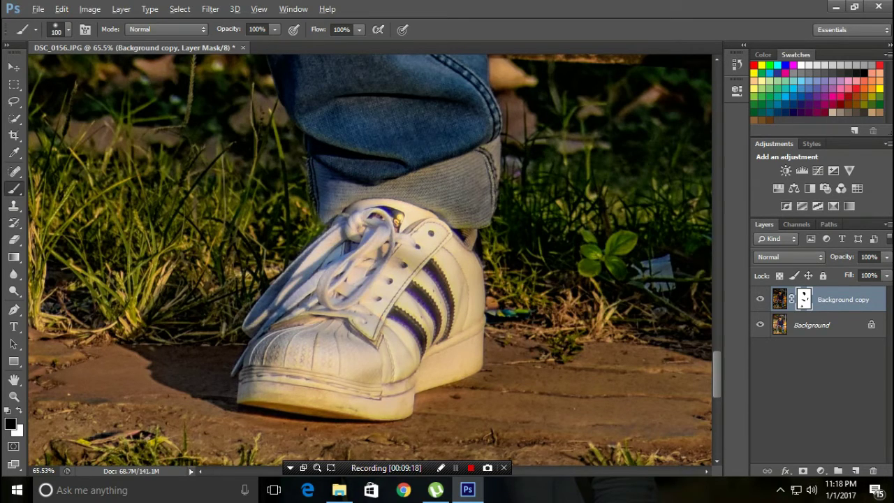
# Brighten the sneaker's sole, laces, tongue and both sides in a second pass
pyautogui.scroll(-5, 433, 266)
pyautogui.scroll(3, 519, 330)
pyautogui.scroll(2, 519, 330)
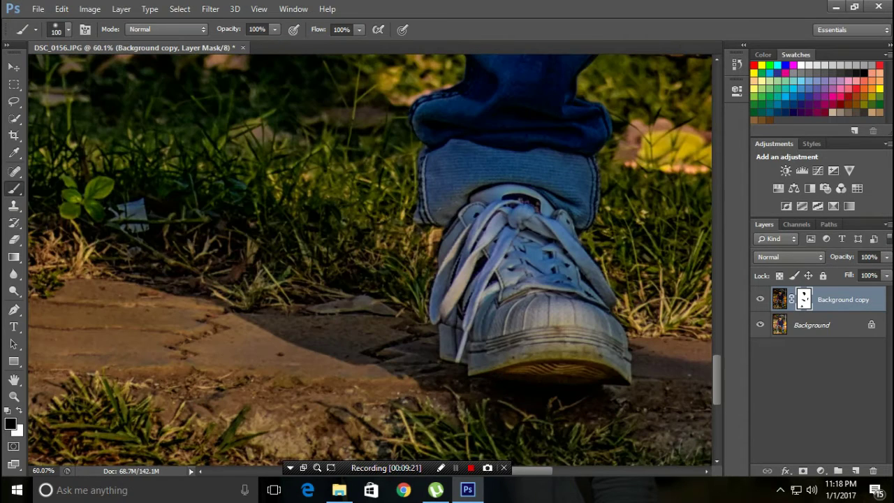
pyautogui.moveTo(599, 358)
pyautogui.mouseDown()
pyautogui.moveTo(496, 360)
pyautogui.moveTo(615, 360)
pyautogui.moveTo(489, 356)
pyautogui.moveTo(447, 332)
pyautogui.moveTo(454, 224)
pyautogui.moveTo(552, 224)
pyautogui.moveTo(475, 324)
pyautogui.moveTo(573, 293)
pyautogui.mouseUp()
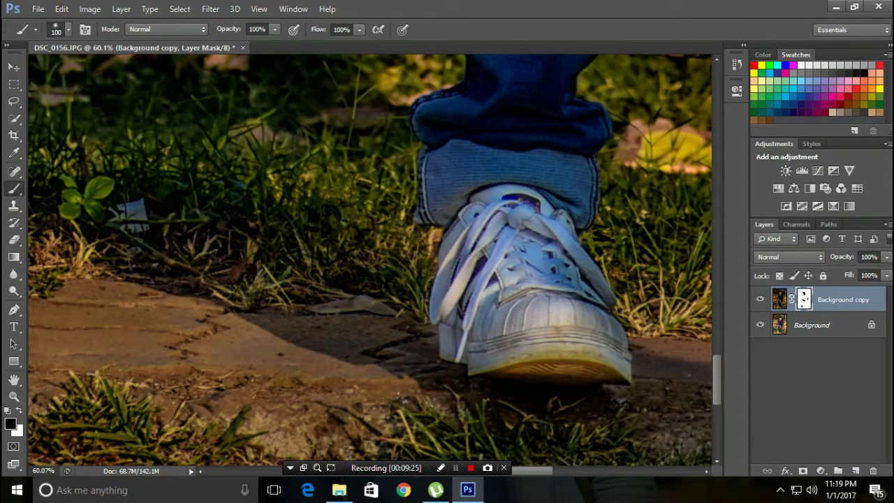
pyautogui.moveTo(468, 265); pyautogui.dragTo(429, 342)
pyautogui.moveTo(572, 283)
pyautogui.mouseDown()
pyautogui.moveTo(629, 352)
pyautogui.moveTo(559, 251)
pyautogui.moveTo(576, 237)
pyautogui.moveTo(611, 296)
pyautogui.mouseUp()
# Touch up the remaining spots on the laces, sole edge and right side of the sneaker
pyautogui.moveTo(548, 199); pyautogui.dragTo(506, 182)
pyautogui.moveTo(465, 204)
pyautogui.mouseDown()
pyautogui.moveTo(482, 254)
pyautogui.moveTo(464, 265)
pyautogui.mouseUp()
pyautogui.moveTo(447, 362); pyautogui.dragTo(469, 374)
pyautogui.moveTo(557, 377); pyautogui.dragTo(610, 383)
pyautogui.moveTo(605, 282); pyautogui.dragTo(613, 269)
pyautogui.scroll(-3, 405, 407)
pyautogui.scroll(-3, 406, 407)
pyautogui.scroll(-3, 405, 407)
pyautogui.scroll(-2, 405, 407)
pyautogui.scroll(1, 370, 260)
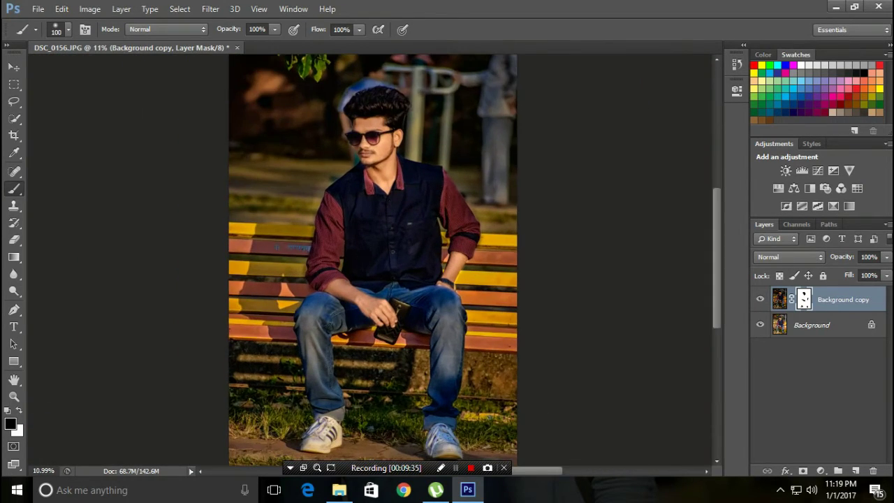
pyautogui.scroll(-1, 370, 260)
pyautogui.scroll(1, 369, 259)
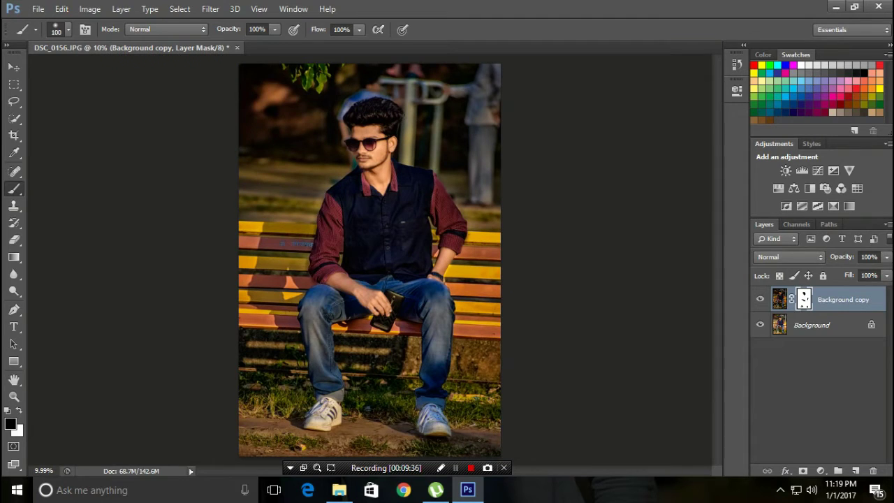
# Duplicate Background, merge the masked Background copy down into it, and duplicate the merged result
pyautogui.click(831, 324)
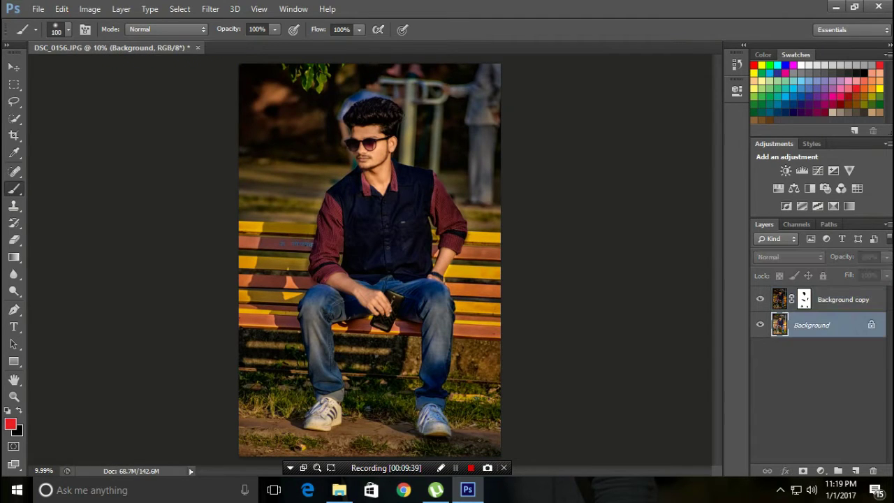
pyautogui.hotkey('ctrl', 'j')
pyautogui.rightClick(838, 299)
pyautogui.click(593, 350)
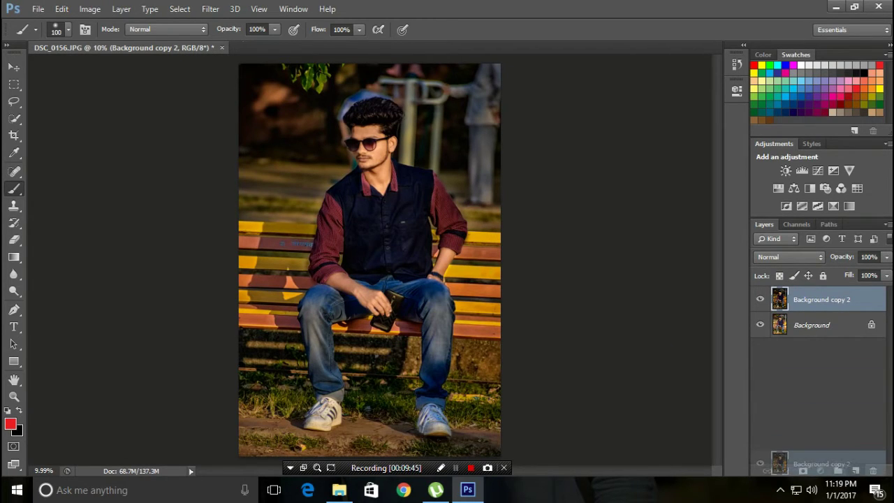
pyautogui.hotkey('ctrl', 'j')
# Apply Topaz Clean 3 to Background copy 3 with a 50% preview and edge sharpness raised to 2.44
pyautogui.click(210, 8)
pyautogui.moveTo(229, 296)
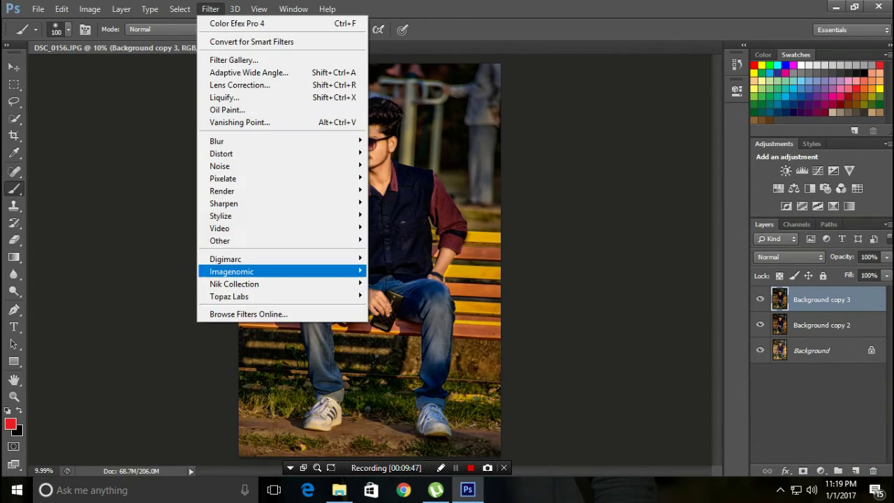
pyautogui.click(405, 296)
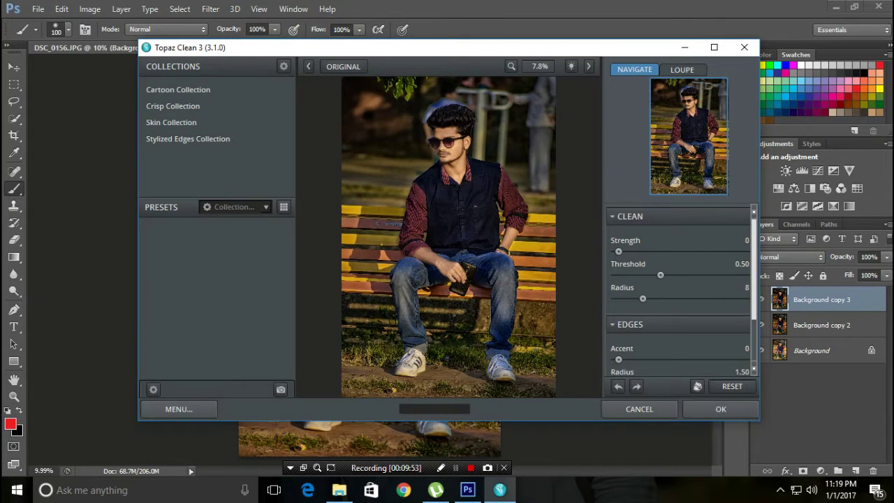
pyautogui.hotkey('ctrl', 'alt', '0')
pyautogui.click(537, 67)
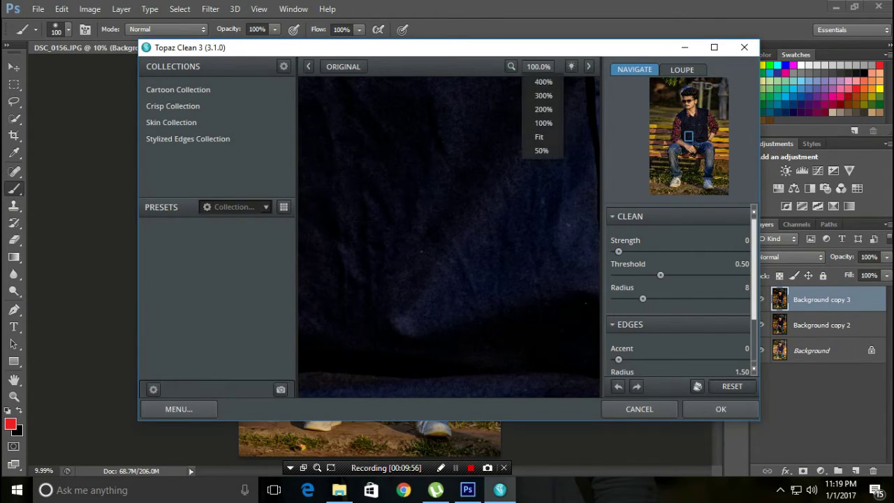
pyautogui.click(541, 150)
pyautogui.moveTo(689, 137); pyautogui.dragTo(688, 98)
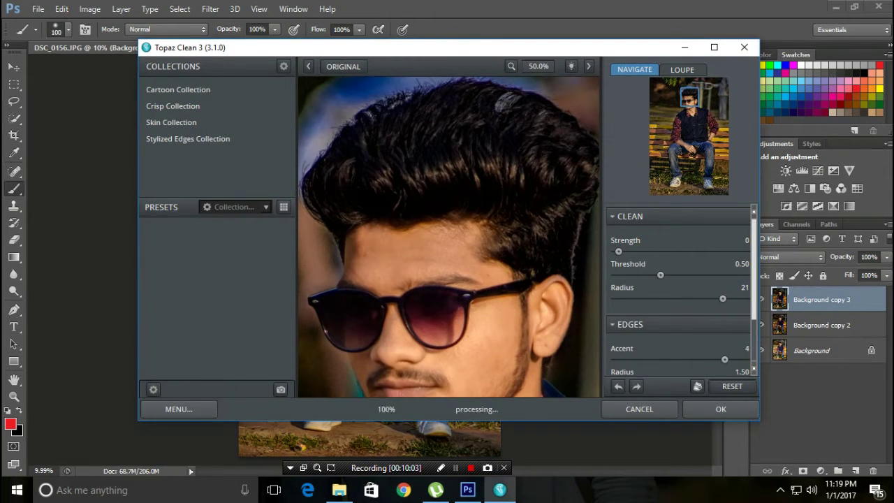
pyautogui.scroll(-3, 677, 290)
pyautogui.moveTo(694, 337); pyautogui.dragTo(698, 337)
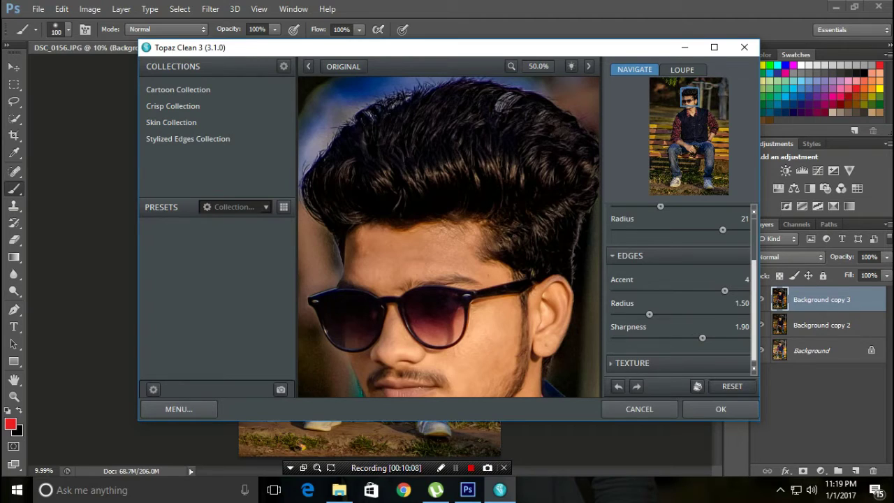
pyautogui.moveTo(725, 337); pyautogui.dragTo(721, 338)
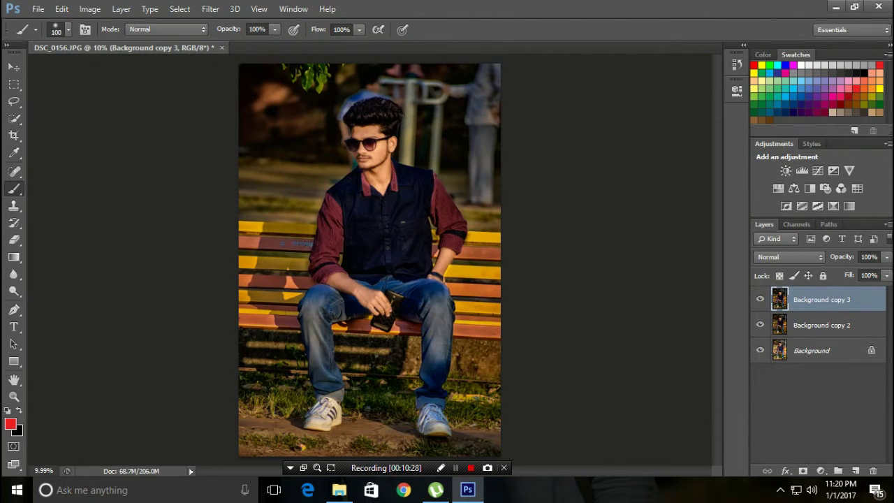
# Duplicate the cleaned layer and open Oil Paint with its preview zoomed to 33.3%
pyautogui.hotkey('ctrl', 'j')
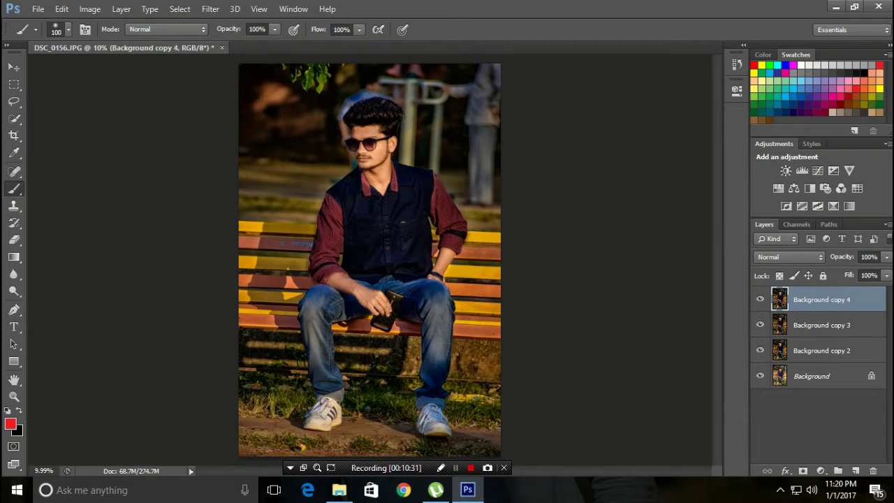
pyautogui.click(210, 8)
pyautogui.click(231, 109)
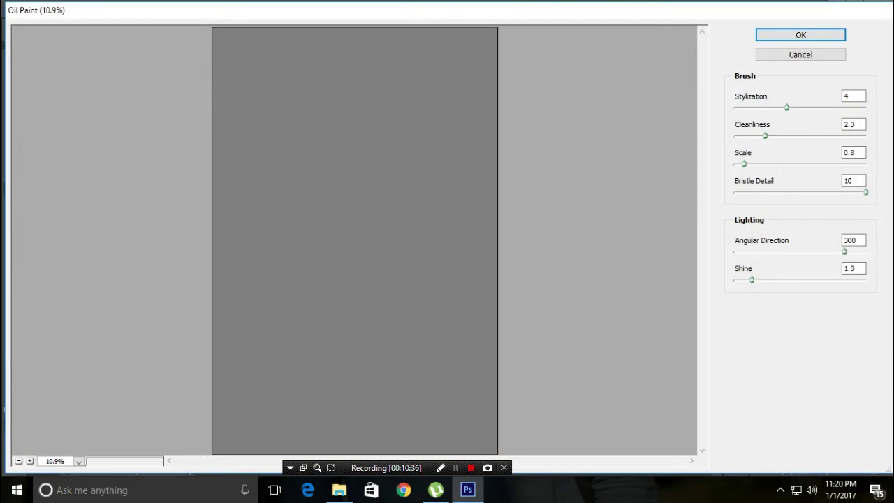
pyautogui.click(29, 461)
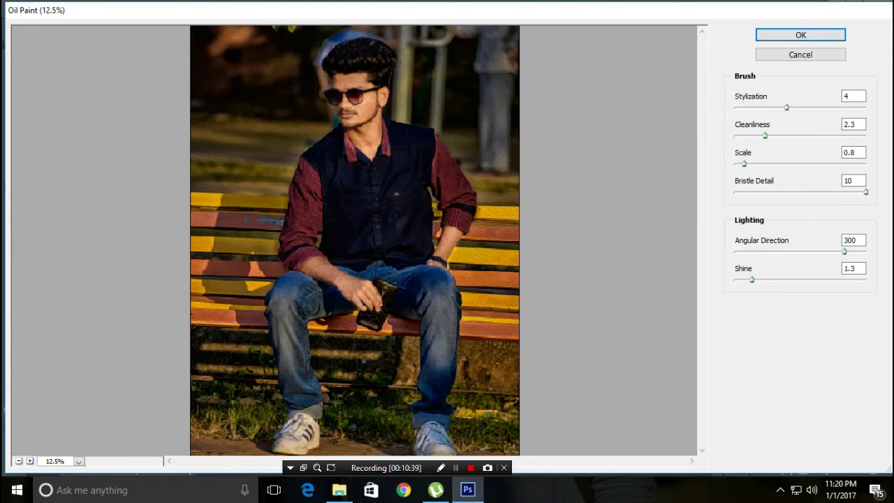
pyautogui.hotkey('ctrl', '+')
pyautogui.hotkey('ctrl', '+')
pyautogui.hotkey('ctrl', '+')
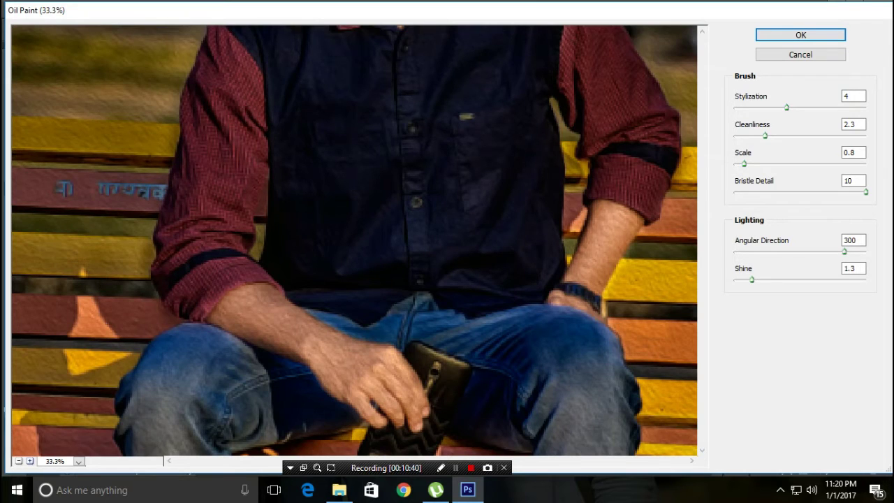
pyautogui.scroll(3, 354, 239)
pyautogui.scroll(3, 354, 240)
# Set Oil Paint to Shine 0, Cleanliness 2.75 and Stylization 3.02, and apply it
pyautogui.write('0')
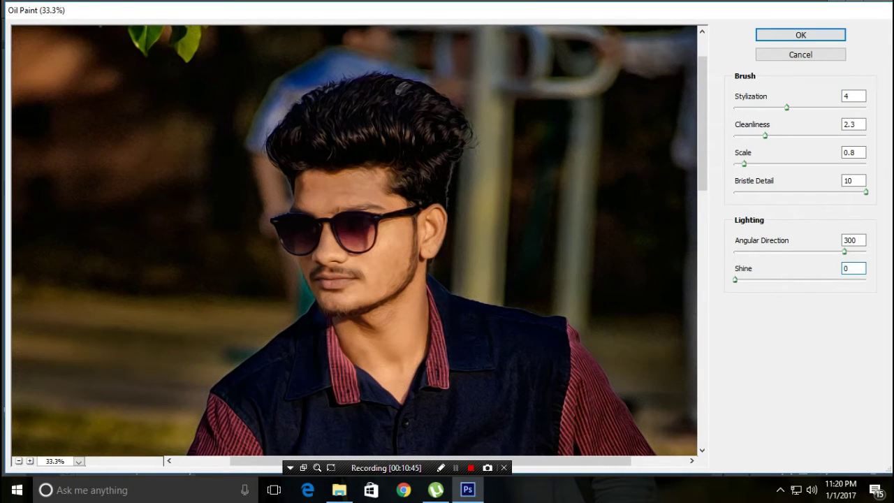
pyautogui.click(845, 124)
pyautogui.press('Up')
pyautogui.press('Up')
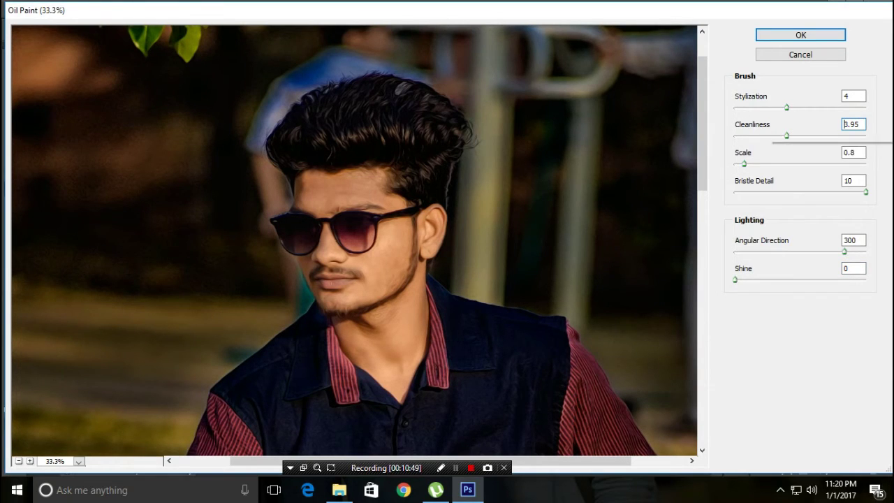
pyautogui.doubleClick(849, 95)
pyautogui.write('2.62')
pyautogui.doubleClick(848, 95)
pyautogui.write('4.16')
pyautogui.click(845, 124)
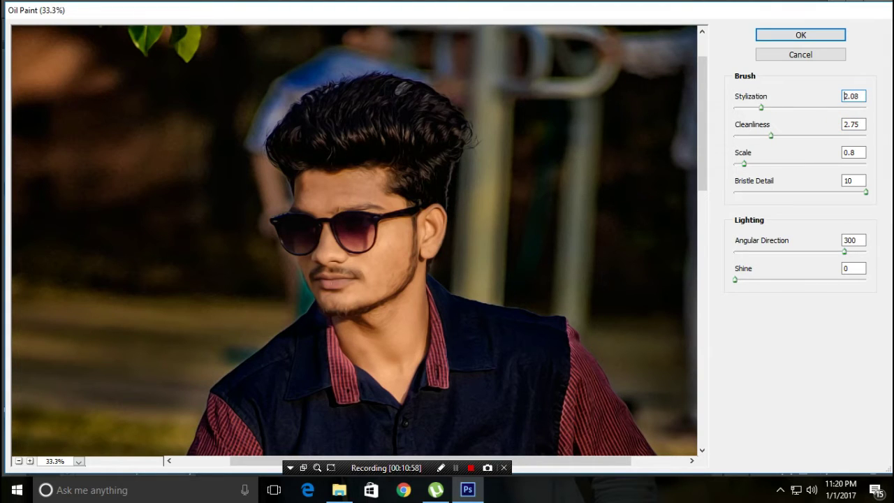
pyautogui.moveTo(760, 107); pyautogui.dragTo(773, 108)
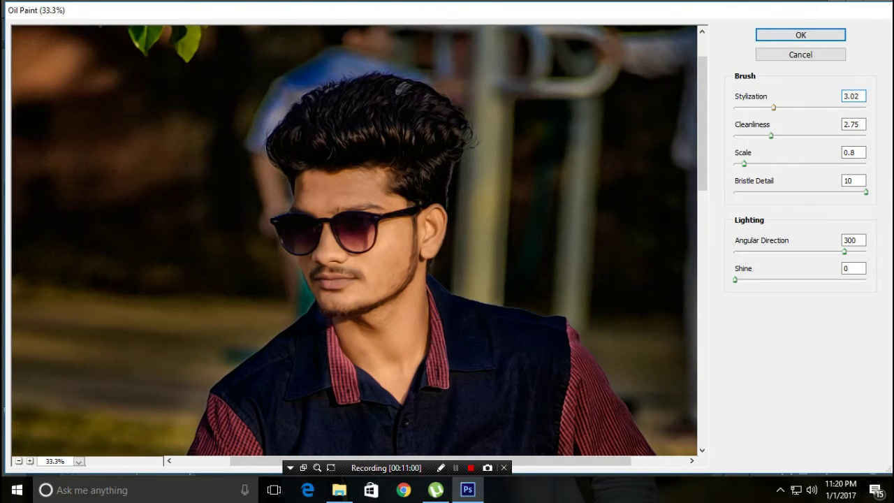
pyautogui.click(801, 35)
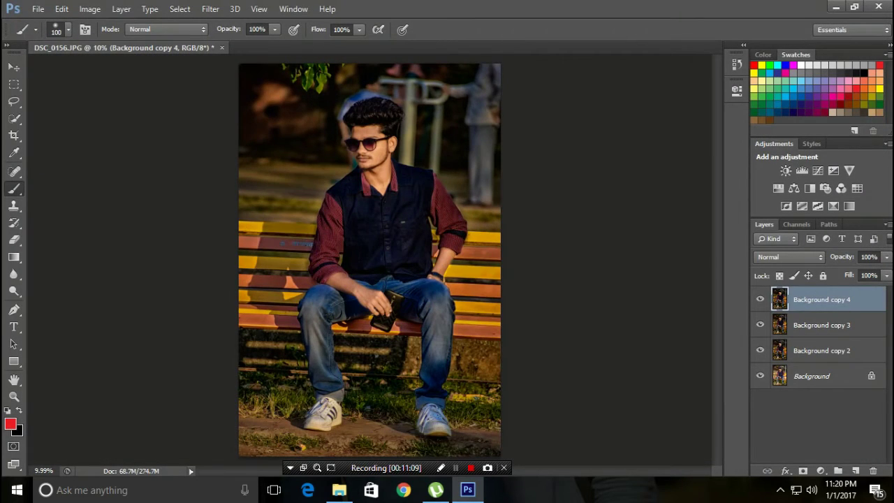
# Merge the oil-painted Background copy 4 down and duplicate the merged layer
pyautogui.scroll(2, 378, 131)
pyautogui.scroll(3, 379, 131)
pyautogui.scroll(3, 378, 132)
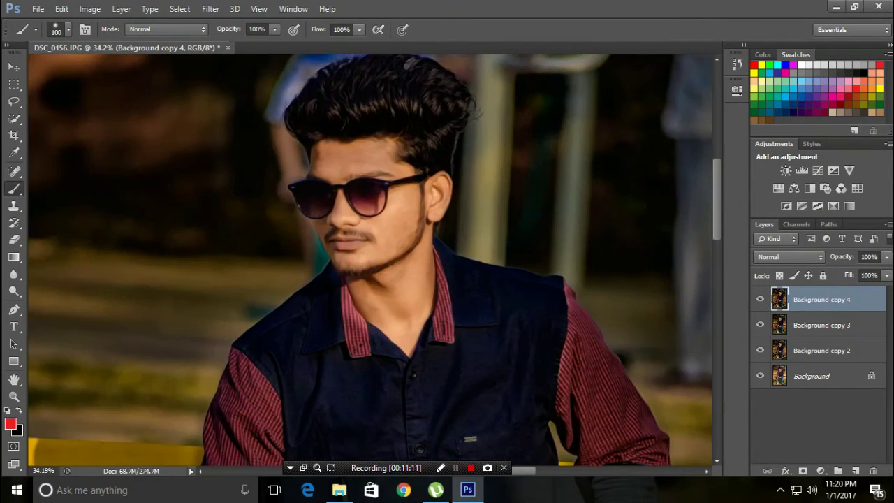
pyautogui.scroll(3, 379, 132)
pyautogui.scroll(1, 370, 259)
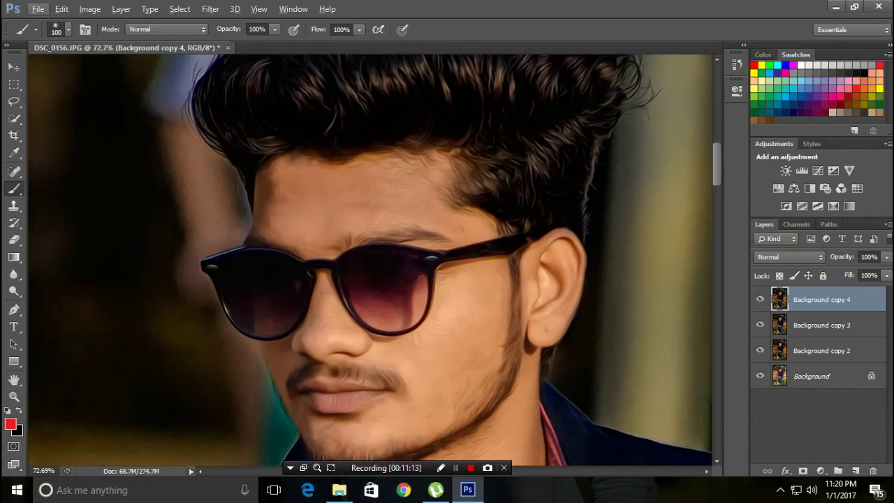
pyautogui.scroll(-1, 370, 259)
pyautogui.scroll(2, 369, 173)
pyautogui.rightClick(813, 299)
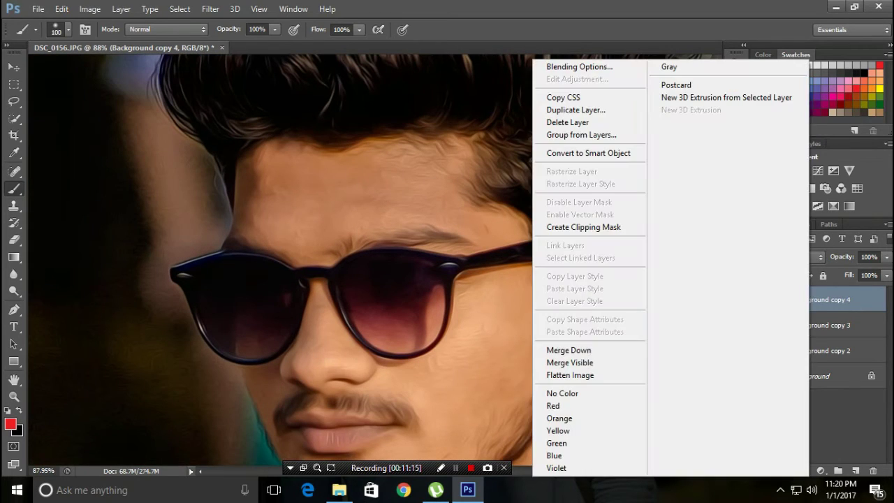
pyautogui.click(580, 351)
pyautogui.hotkey('ctrl', 'j')
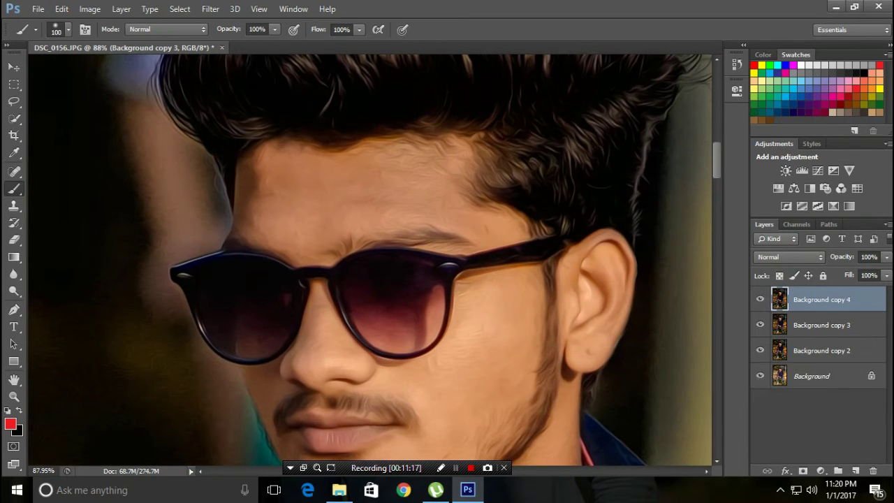
# Bring up the blur and smudge tool group in the toolbar
pyautogui.scroll(2, 435, 189)
pyautogui.scroll(1, 429, 183)
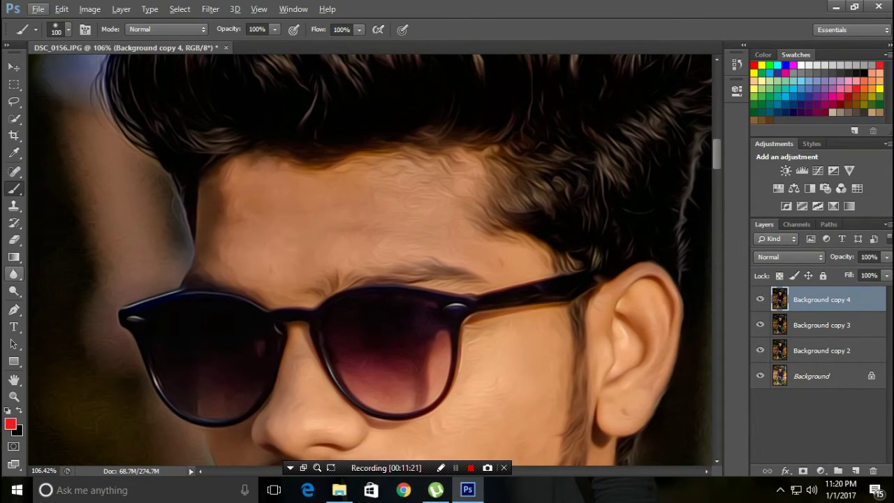
pyautogui.click(14, 274)
# Set up the Smudge Tool with a 100 px brush at 50% strength, shrunk to 60 px
pyautogui.click(73, 296)
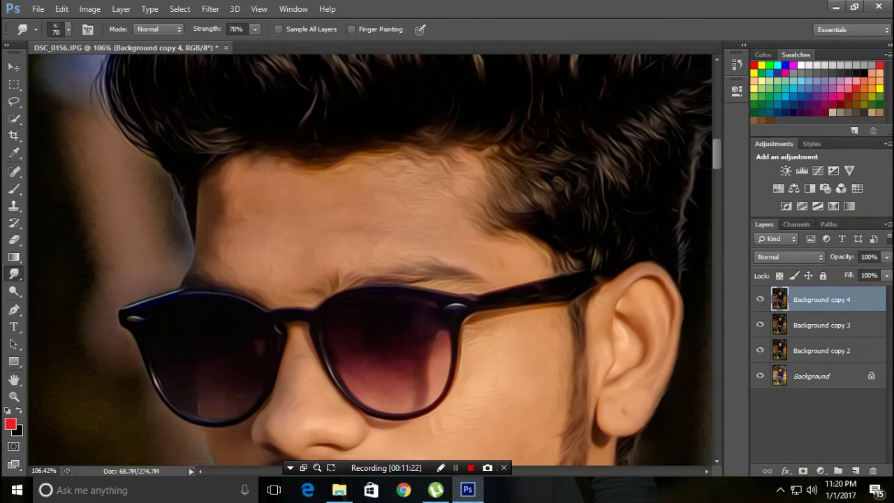
pyautogui.scroll(1, 372, 260)
pyautogui.click(68, 29)
pyautogui.scroll(-2, 84, 164)
pyautogui.scroll(-2, 84, 164)
pyautogui.scroll(-2, 84, 165)
pyautogui.doubleClick(92, 193)
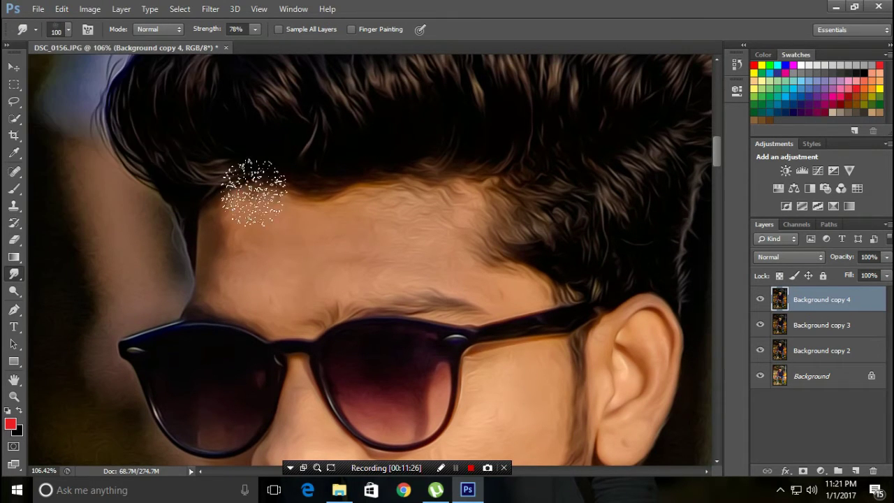
pyautogui.scroll(1, 249, 189)
pyautogui.scroll(1, 319, 209)
pyautogui.scroll(1, 323, 237)
pyautogui.click(255, 30)
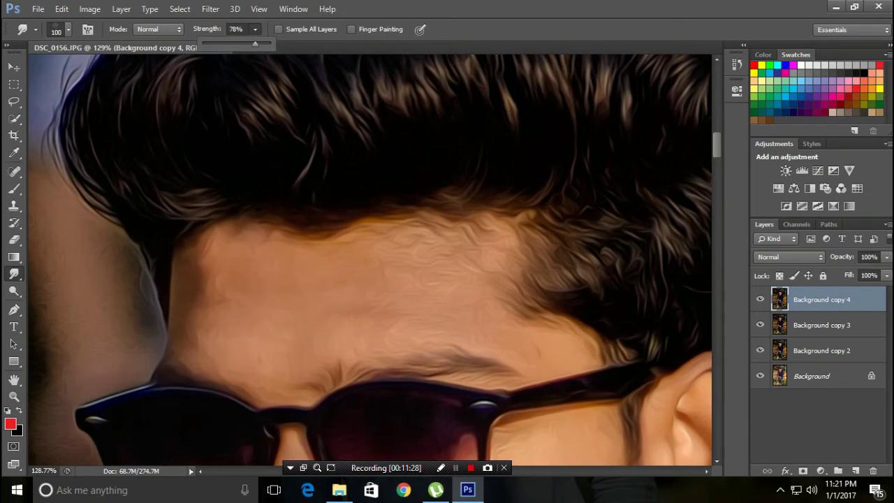
pyautogui.keyDown('alt'); pyautogui.scroll(1, 307, 299); pyautogui.keyUp('alt')
pyautogui.press('[')
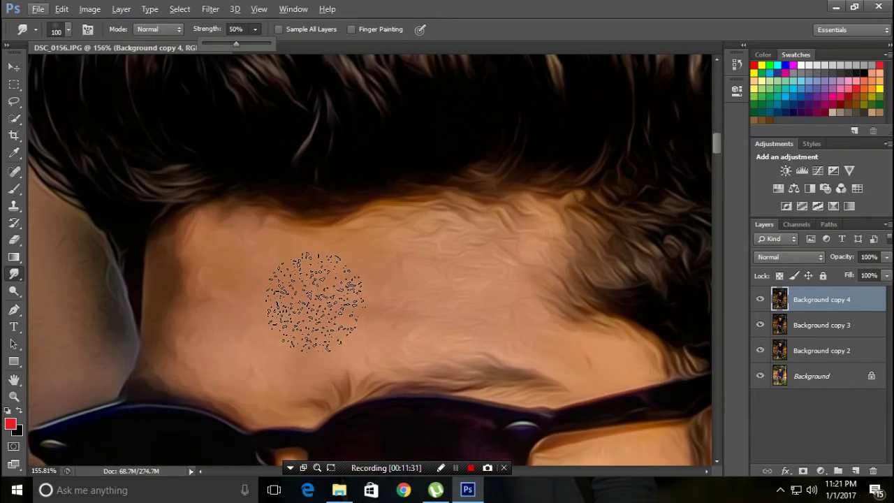
pyautogui.press('[')
pyautogui.press('[')
pyautogui.press('[')
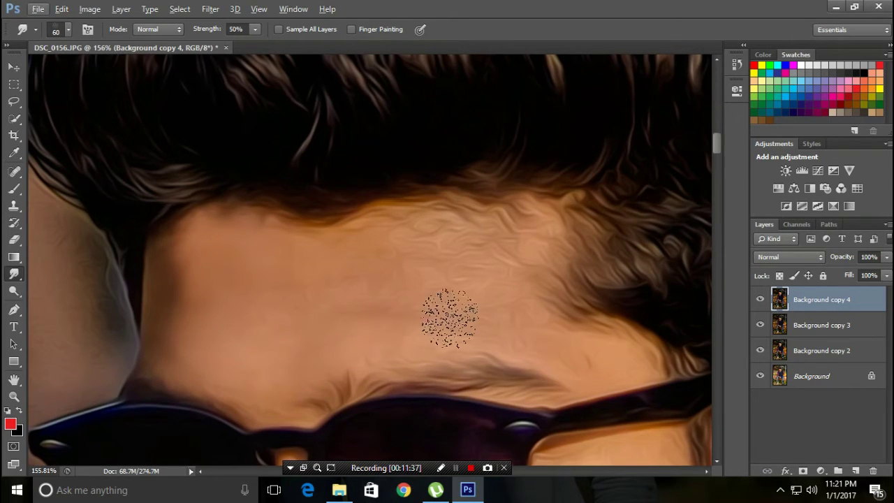
# Smudge the painted texture on the forehead, cheek and nose
pyautogui.moveTo(381, 248); pyautogui.dragTo(359, 254)
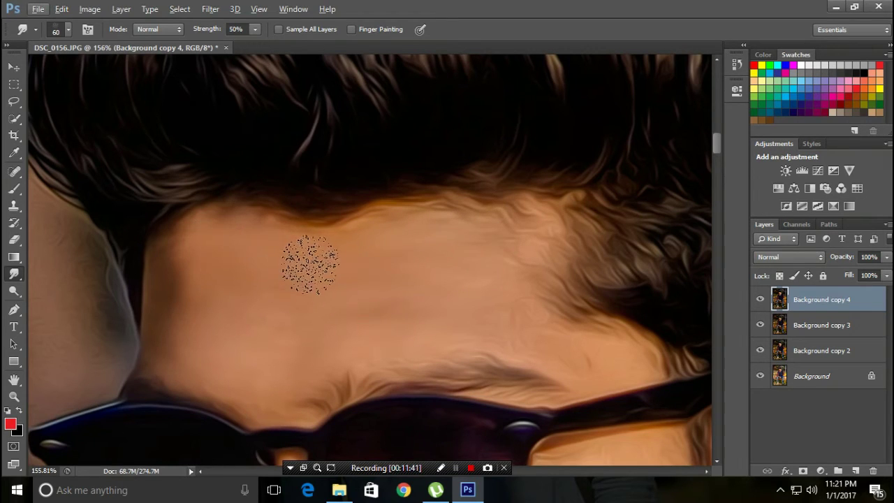
pyautogui.moveTo(468, 236)
pyautogui.mouseDown()
pyautogui.moveTo(502, 251)
pyautogui.moveTo(481, 268)
pyautogui.moveTo(538, 329)
pyautogui.moveTo(627, 360)
pyautogui.mouseUp()
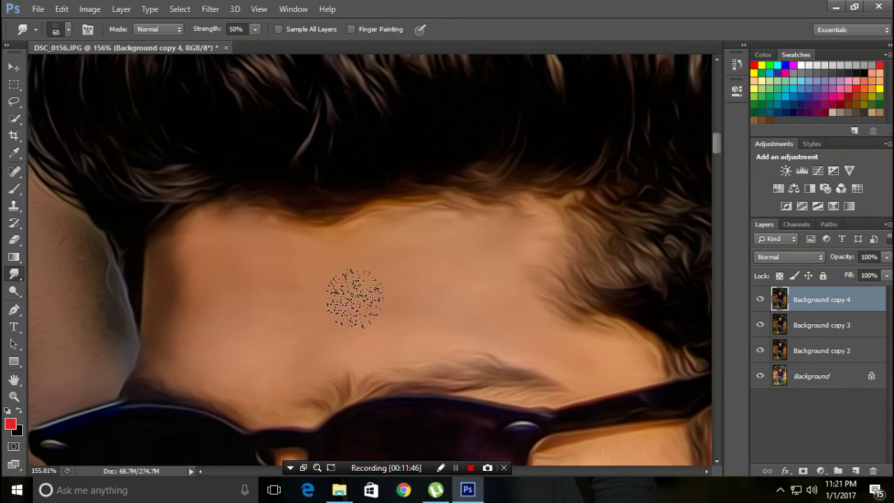
pyautogui.scroll(-3, 518, 299)
pyautogui.scroll(-4, 545, 279)
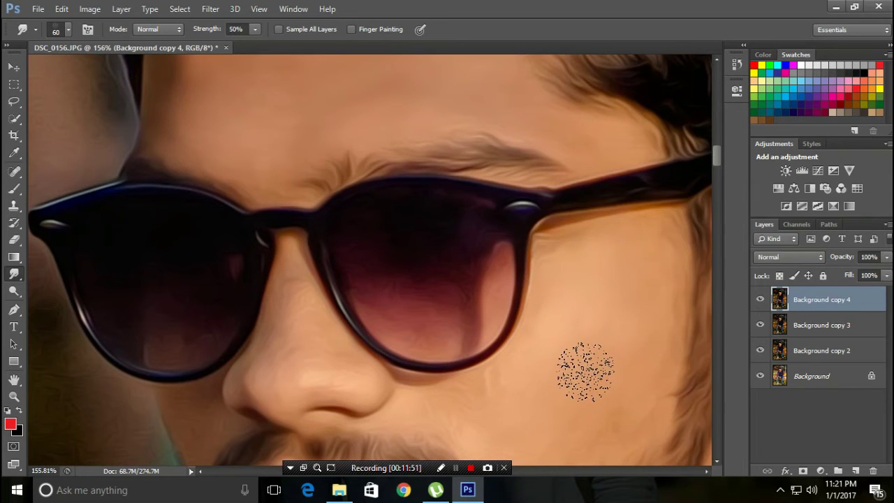
pyautogui.scroll(-4, 588, 370)
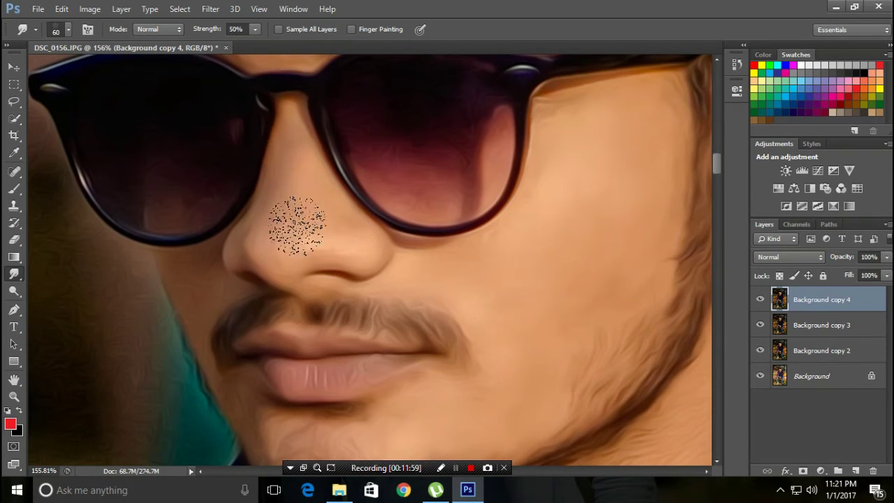
pyautogui.scroll(-3, 252, 202)
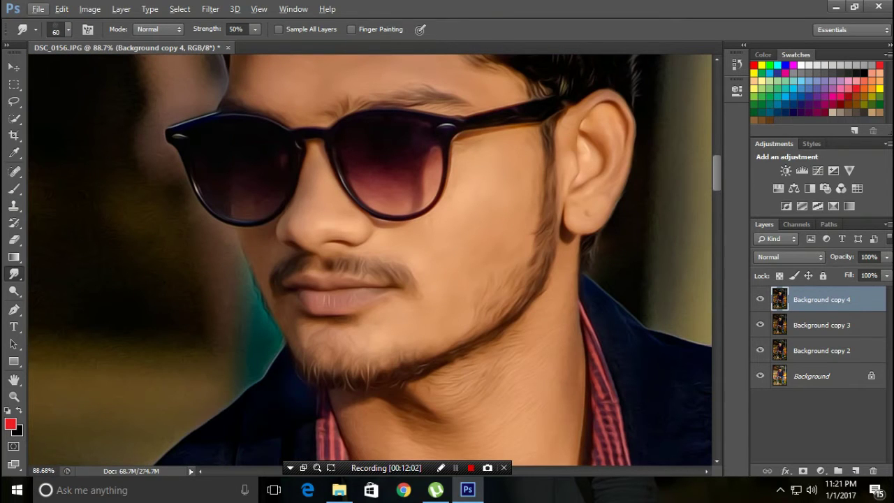
pyautogui.scroll(1, 265, 279)
pyautogui.scroll(2, 266, 279)
pyautogui.scroll(2, 266, 279)
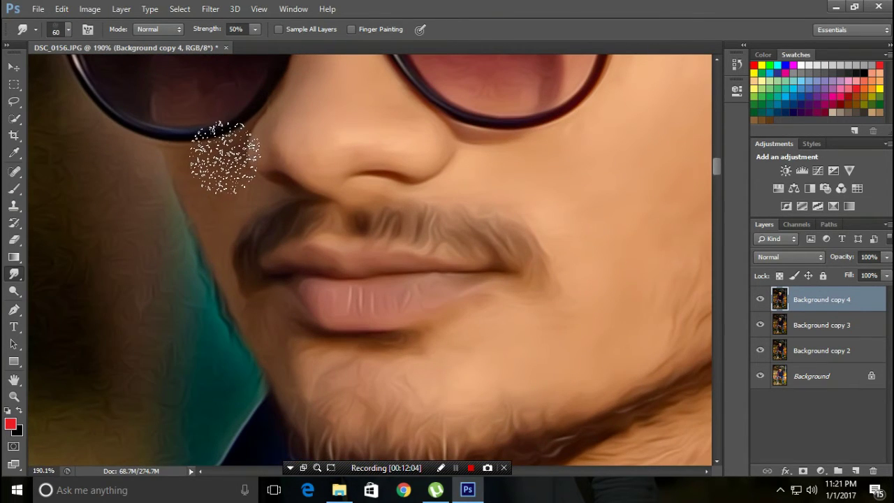
# Reduce the smudge brush to 45 px and bring up the top layer's context menu
pyautogui.press('[')
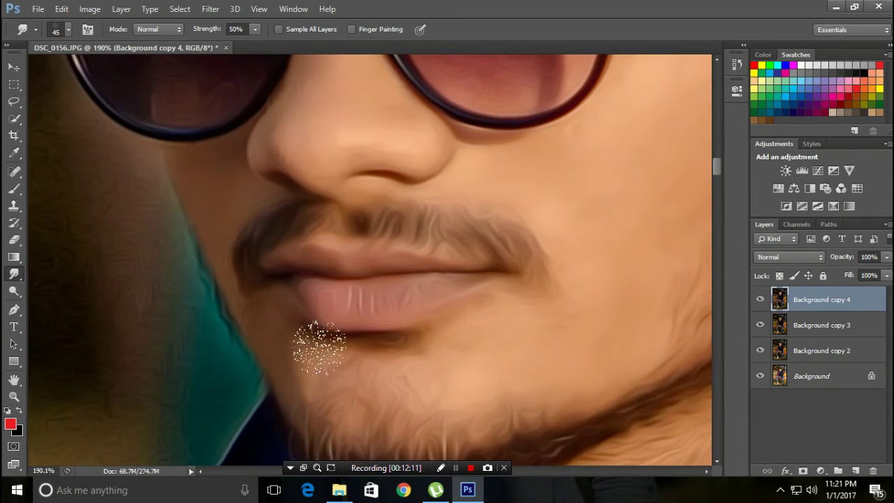
pyautogui.scroll(-3, 306, 341)
pyautogui.scroll(-2, 305, 341)
pyautogui.scroll(-2, 305, 342)
pyautogui.scroll(-2, 306, 341)
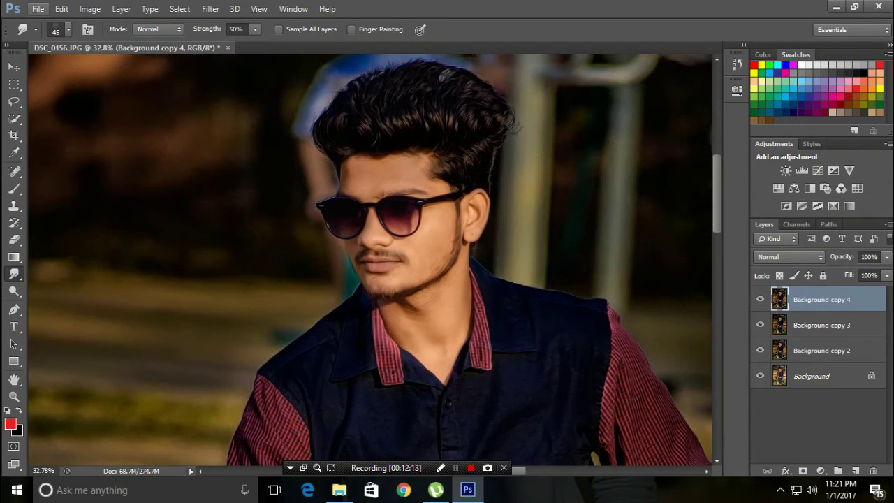
pyautogui.scroll(-1, 370, 259)
pyautogui.scroll(-1, 370, 259)
pyautogui.scroll(-3, 370, 260)
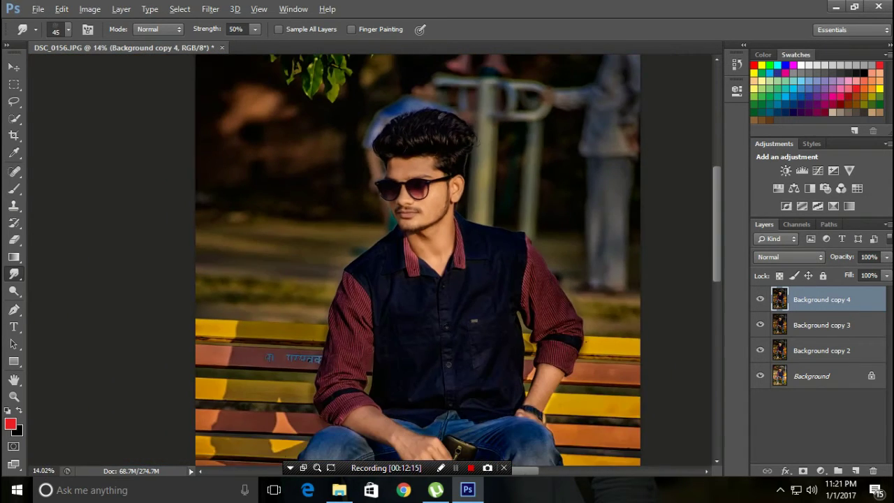
pyautogui.scroll(-1, 370, 260)
pyautogui.rightClick(818, 299)
# Merge the top layer down, duplicate it, and apply Portraiture's Enhance: Tones preset
pyautogui.click(594, 351)
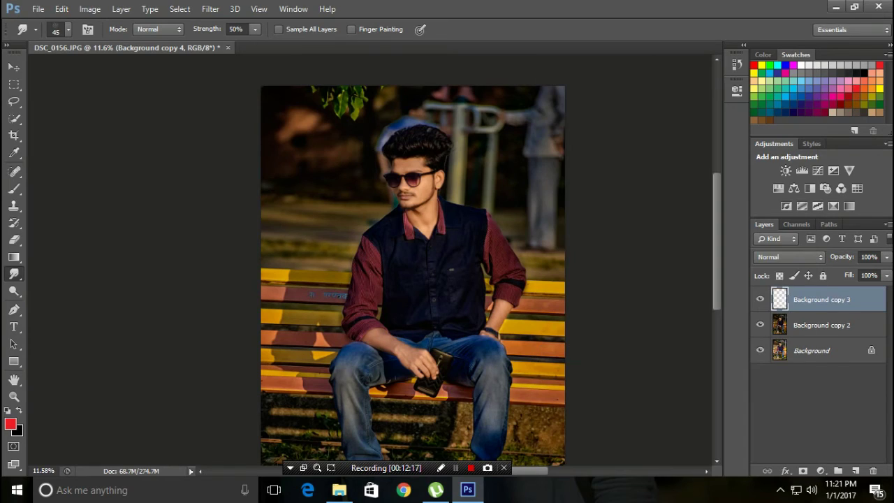
pyautogui.hotkey('ctrl', 'j')
pyautogui.click(211, 9)
pyautogui.moveTo(231, 271)
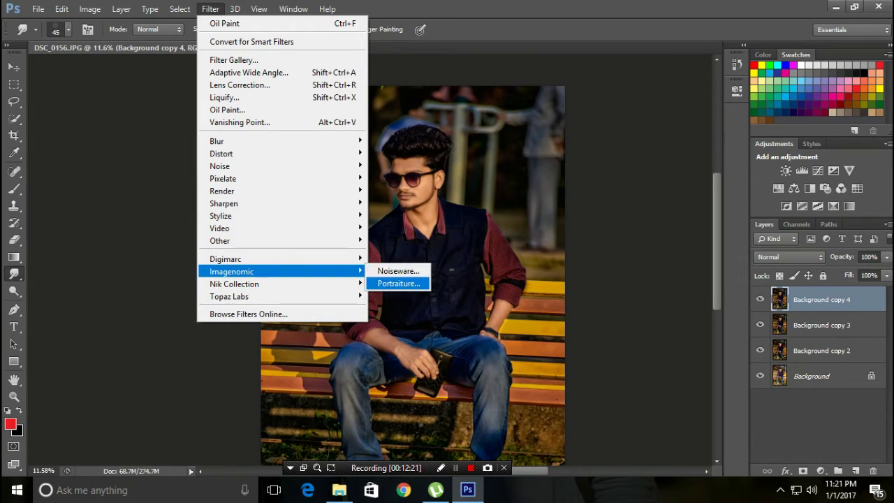
pyautogui.click(398, 283)
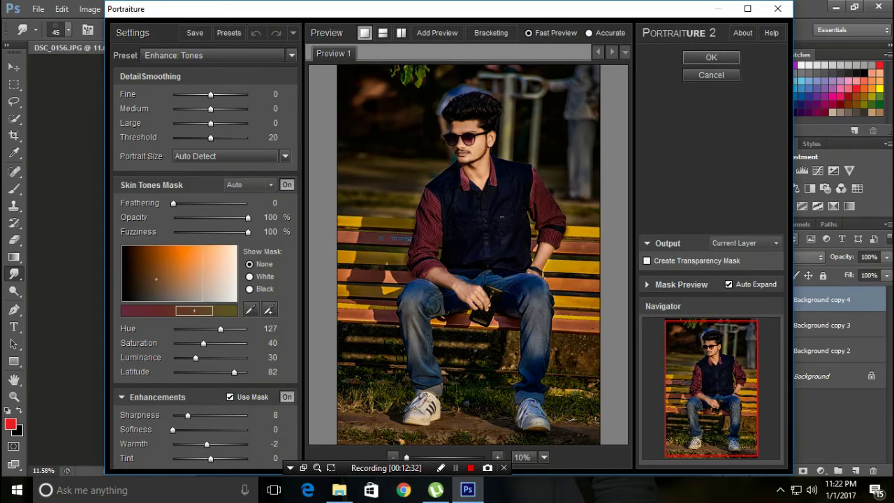
pyautogui.click(711, 58)
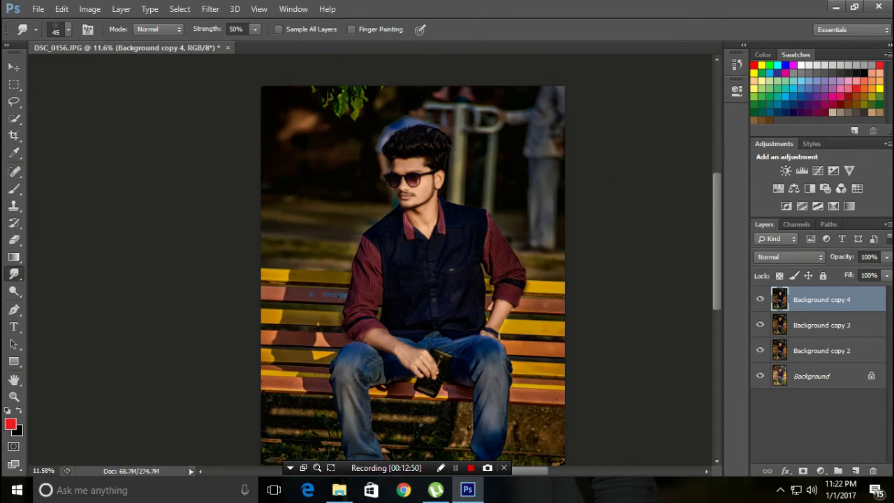
pyautogui.scroll(-2, 371, 258)
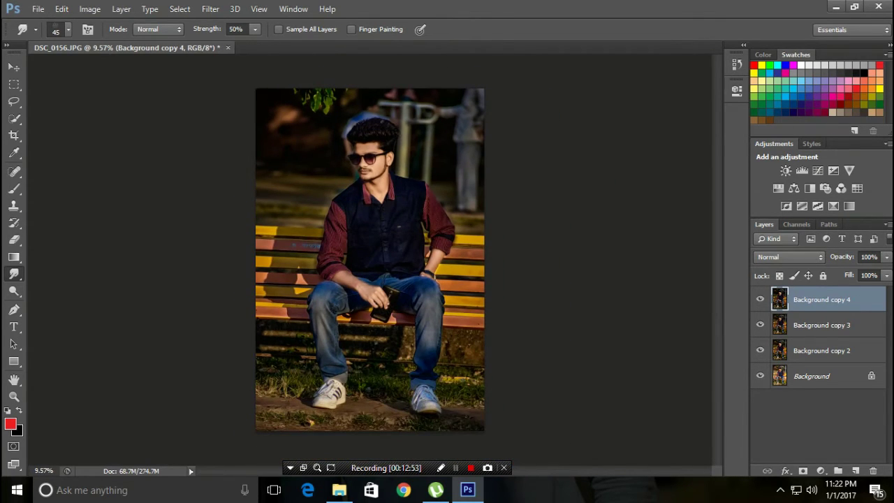
pyautogui.scroll(1, 370, 259)
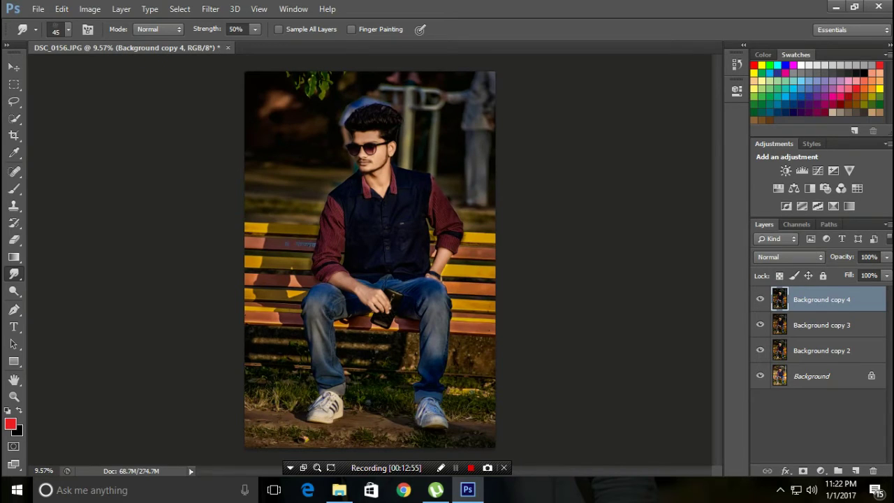
# Merge all visible layers into one, then reset the crop box to the full image
pyautogui.rightClick(810, 299)
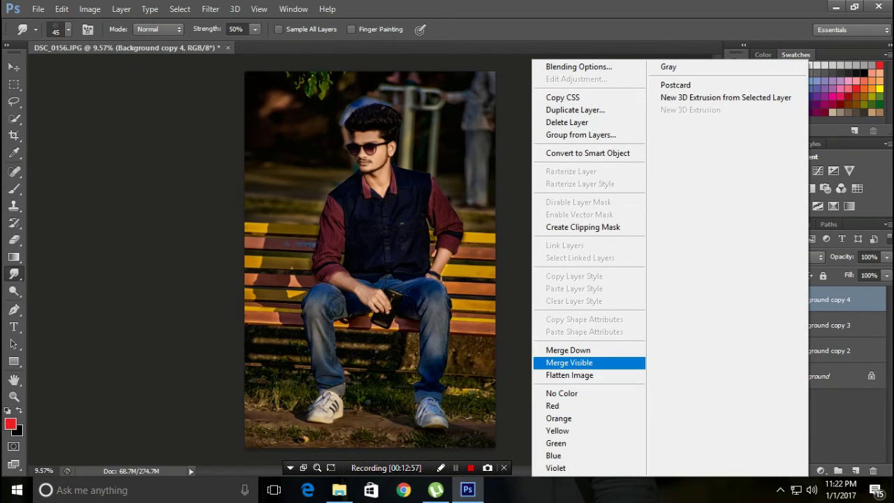
pyautogui.click(569, 363)
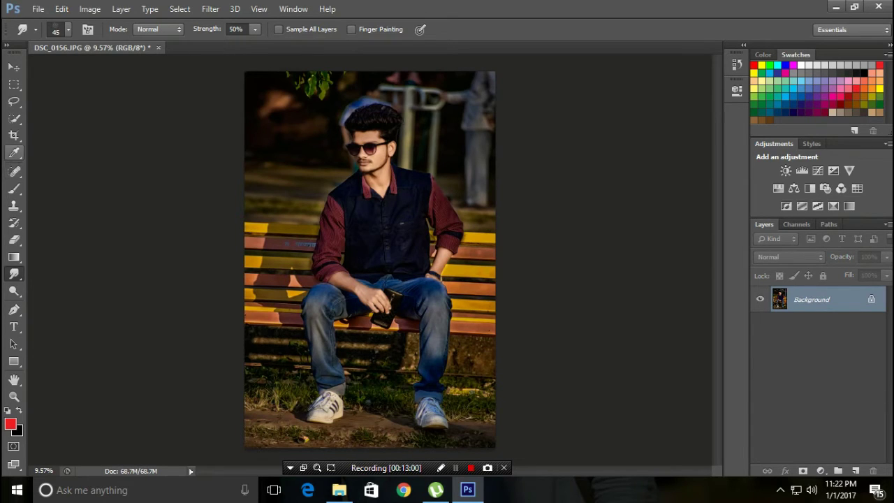
pyautogui.click(14, 136)
pyautogui.click(370, 260)
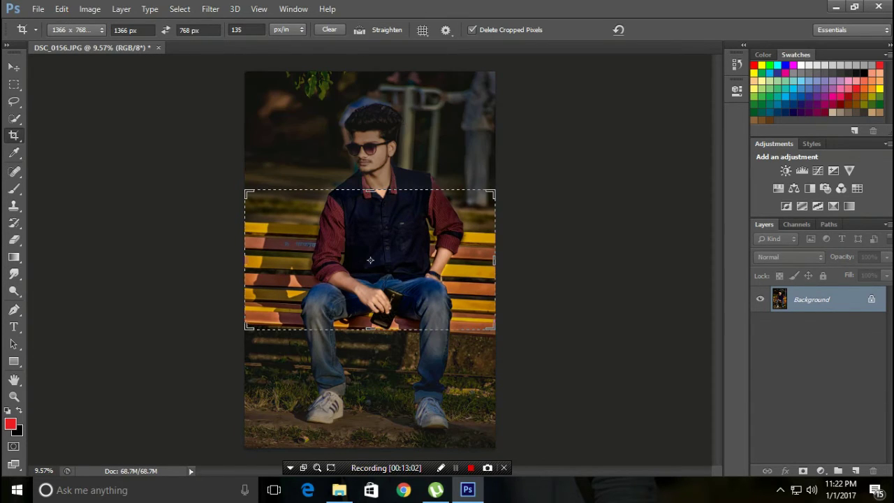
pyautogui.rightClick(372, 260)
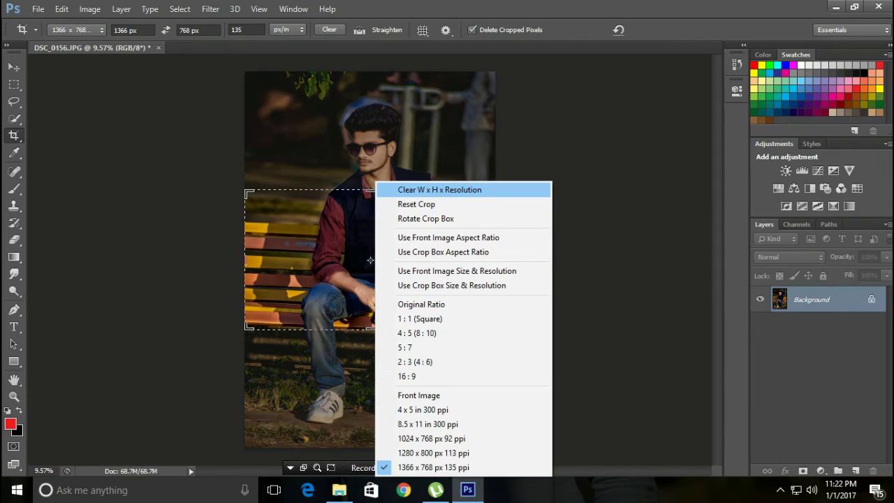
pyautogui.click(416, 204)
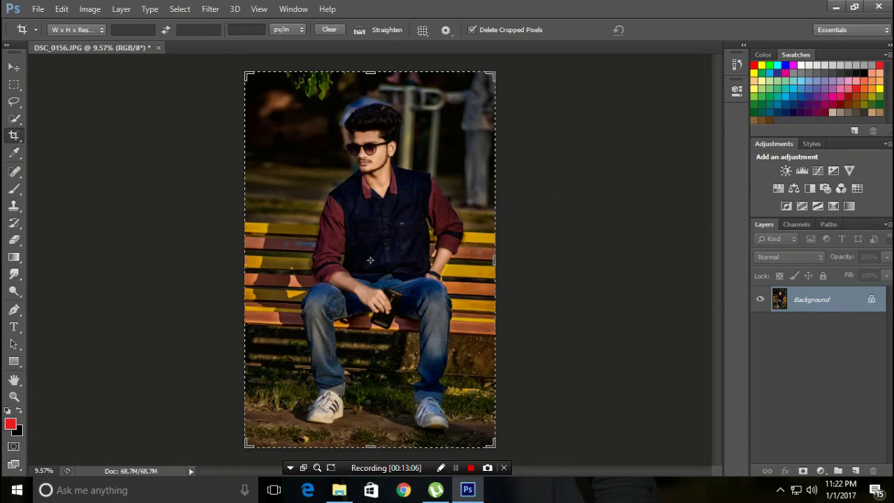
# Rotate the photo about -2.2°, stretch the crop taller, and commit the crop
pyautogui.click(371, 260)
pyautogui.moveTo(545, 48); pyautogui.dragTo(551, 41)
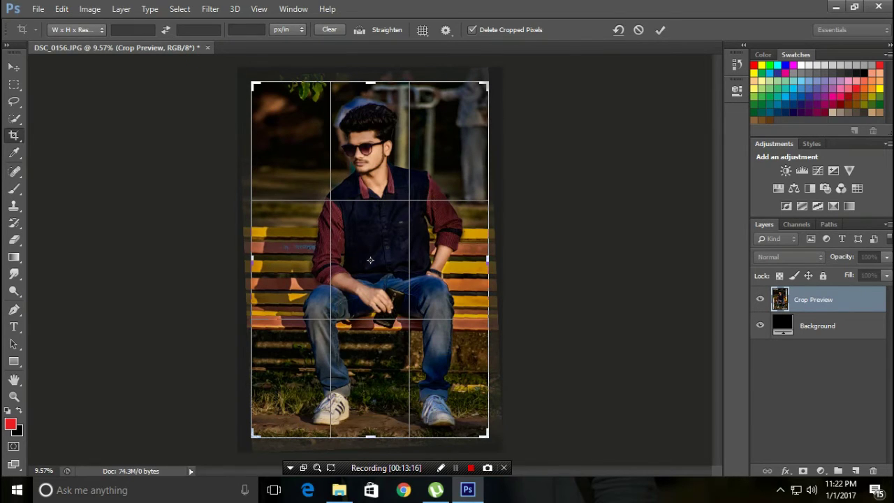
pyautogui.moveTo(370, 82); pyautogui.dragTo(370, 77)
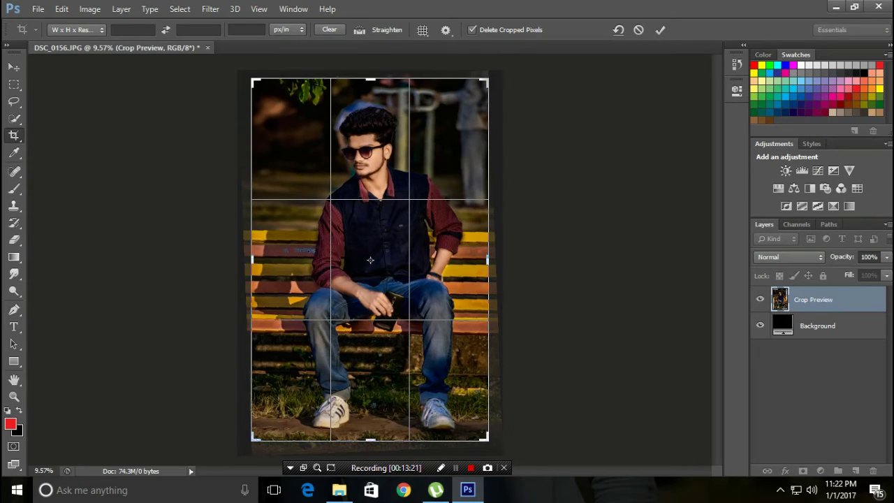
pyautogui.click(660, 30)
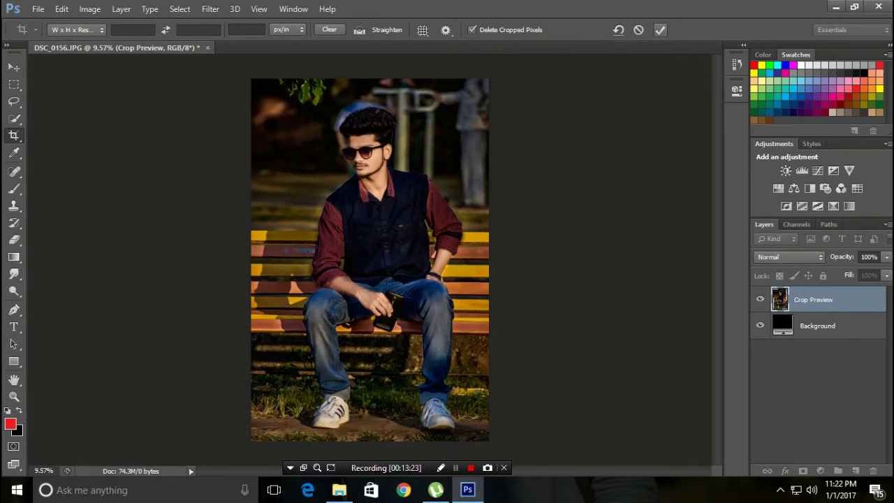
pyautogui.hotkey('ctrl', '0')
pyautogui.scroll(5, 387, 297)
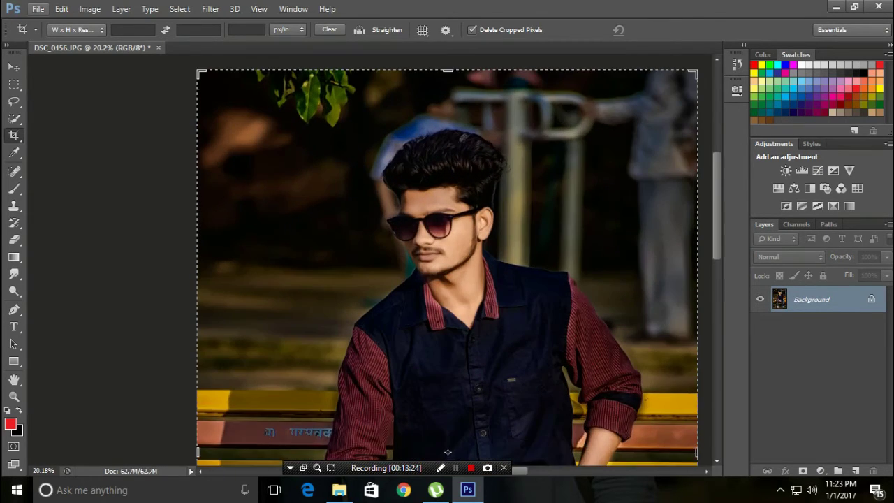
pyautogui.scroll(-2, 370, 260)
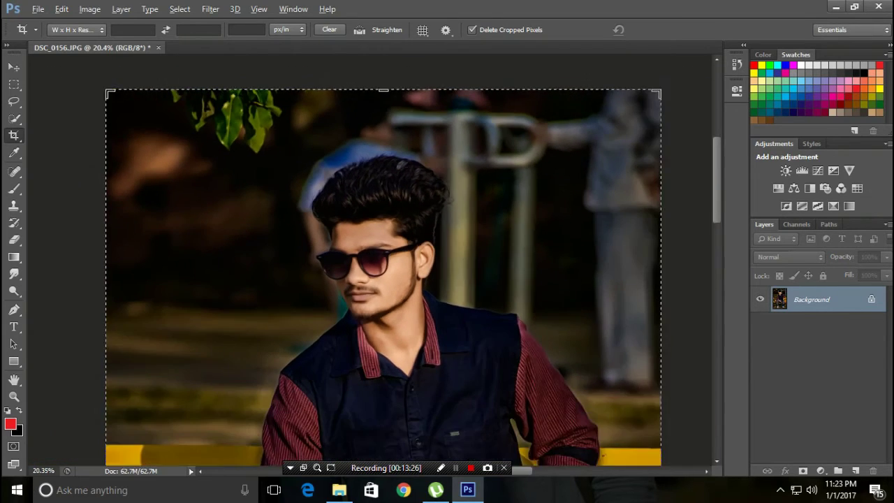
pyautogui.scroll(-1, 370, 260)
pyautogui.scroll(-1, 370, 260)
pyautogui.scroll(-1, 371, 260)
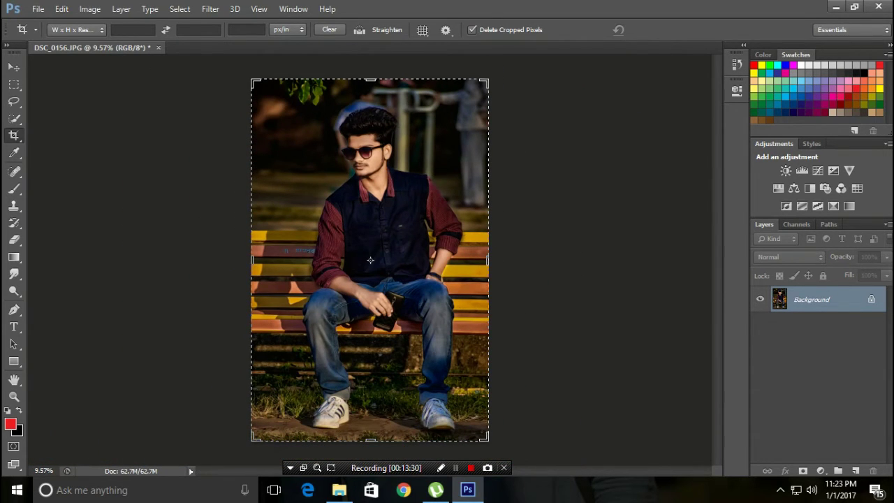
# Open the orange light image, accepting the default Camera Raw settings
pyautogui.press('Down')
pyautogui.press('Down')
pyautogui.press('Return')
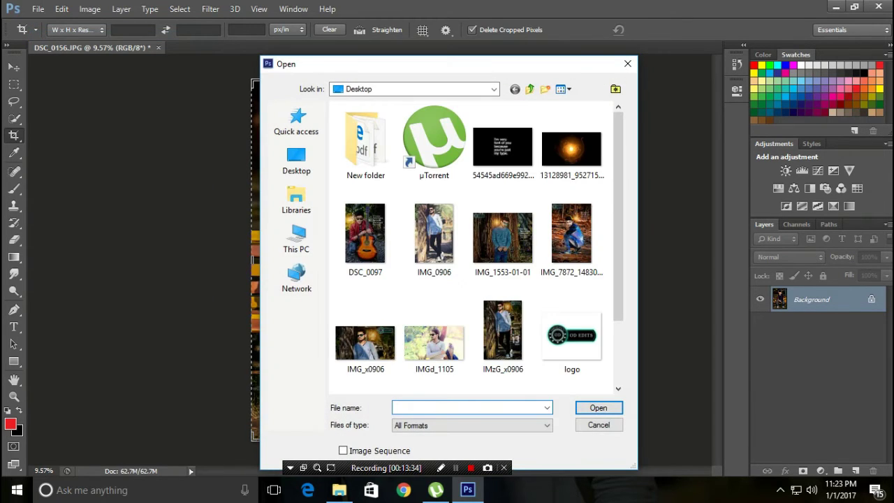
pyautogui.click(572, 150)
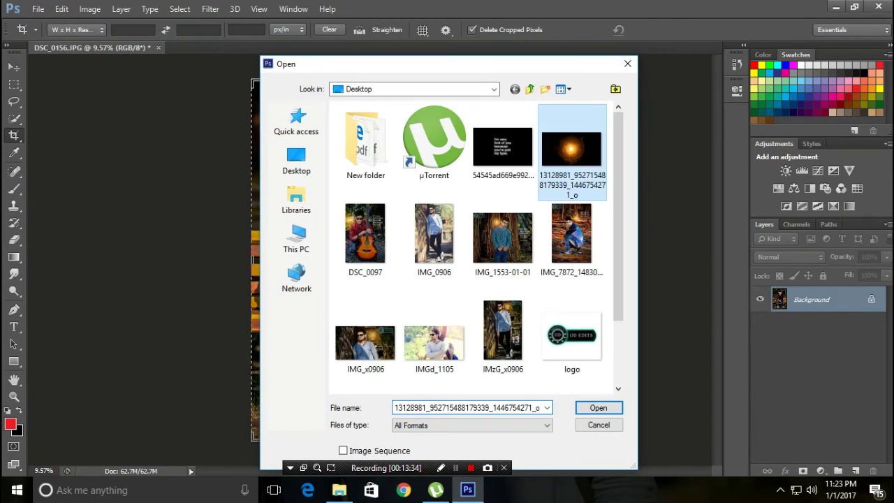
pyautogui.press('Return')
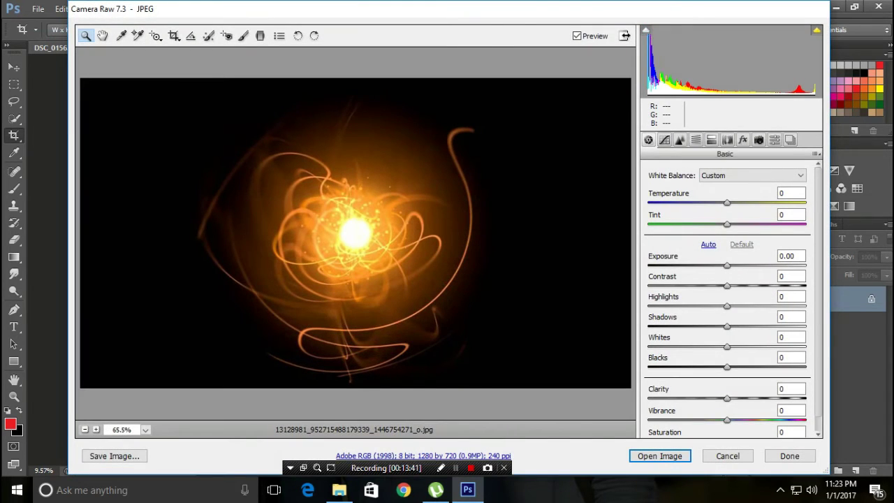
pyautogui.press('Return')
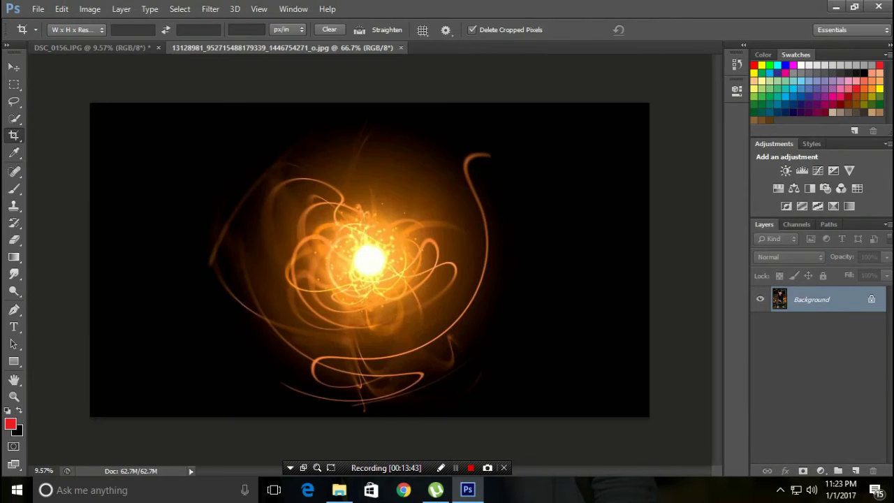
# Apply a 69.2 px Gaussian Blur to the light image and paste it into the bench portrait
pyautogui.click(210, 8)
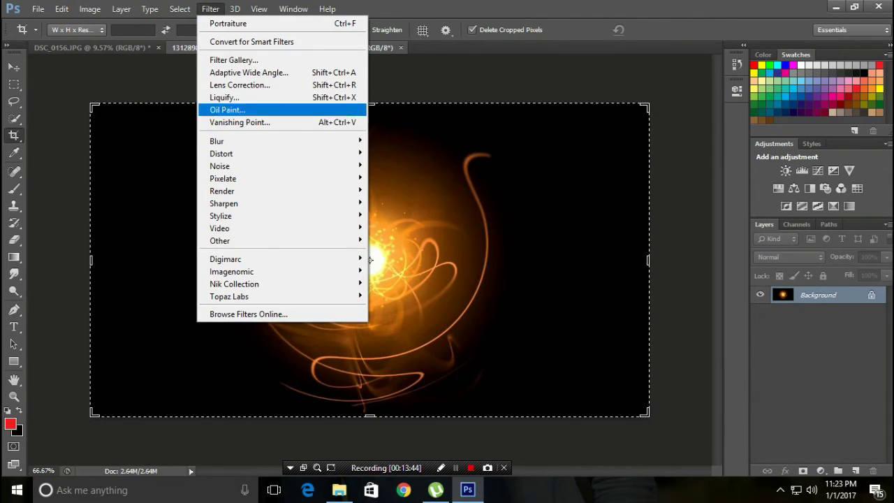
pyautogui.click(403, 233)
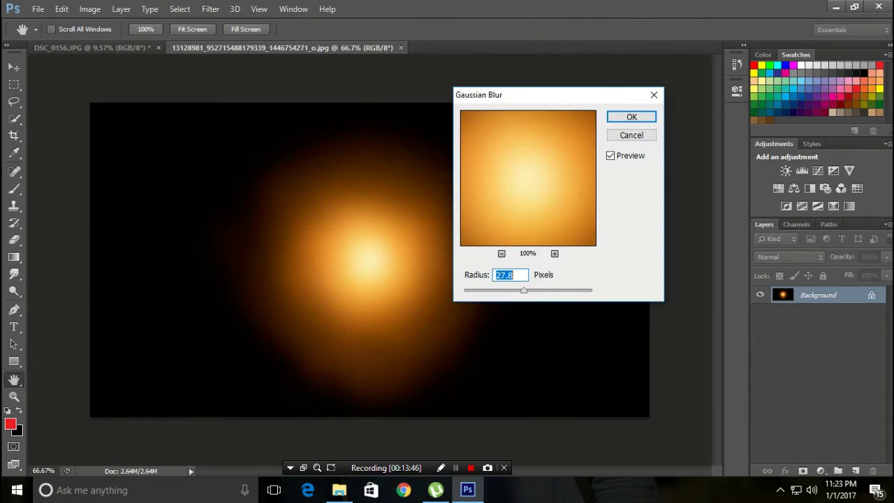
pyautogui.moveTo(523, 290)
pyautogui.mouseDown()
pyautogui.moveTo(539, 290)
pyautogui.moveTo(529, 290)
pyautogui.mouseUp()
pyautogui.press('Return')
pyautogui.press('c')
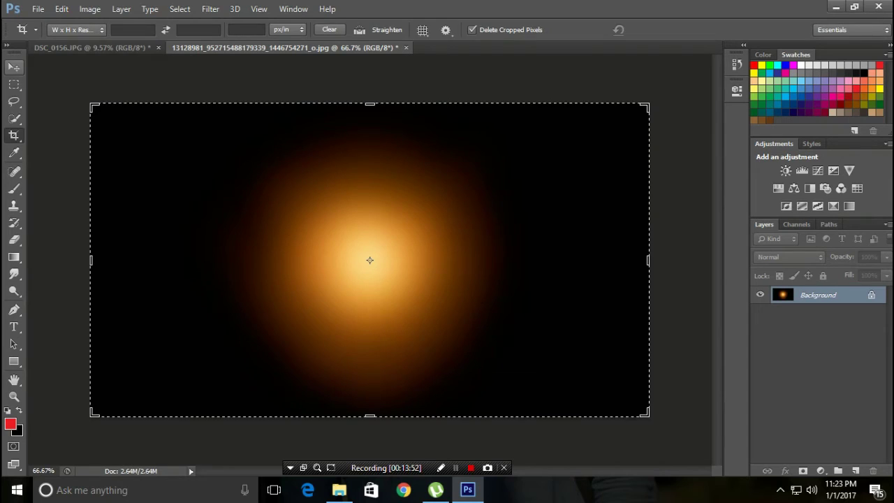
pyautogui.press('v')
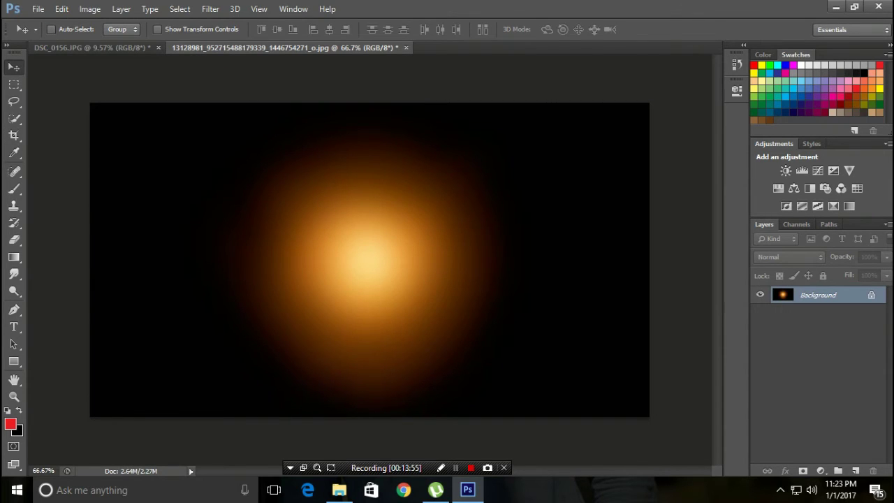
pyautogui.click(91, 47)
pyautogui.hotkey('ctrl', 'v')
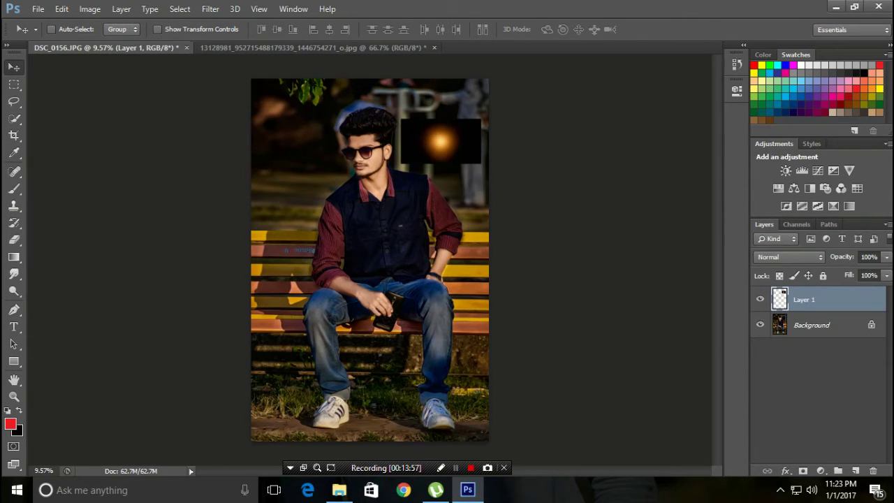
# Set Layer 1 to Screen, scale it to 231%, and place it behind the man's head
pyautogui.click(789, 257)
pyautogui.click(775, 110)
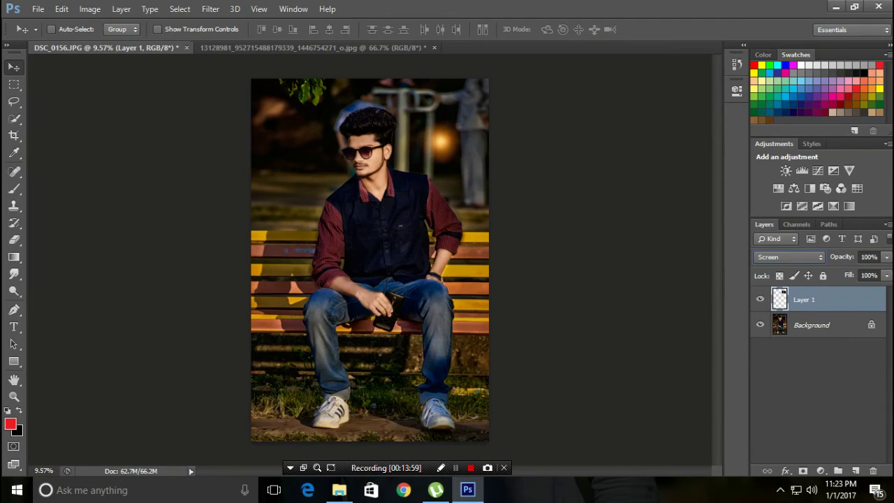
pyautogui.hotkey('ctrl', 't')
pyautogui.moveTo(489, 165); pyautogui.dragTo(585, 220)
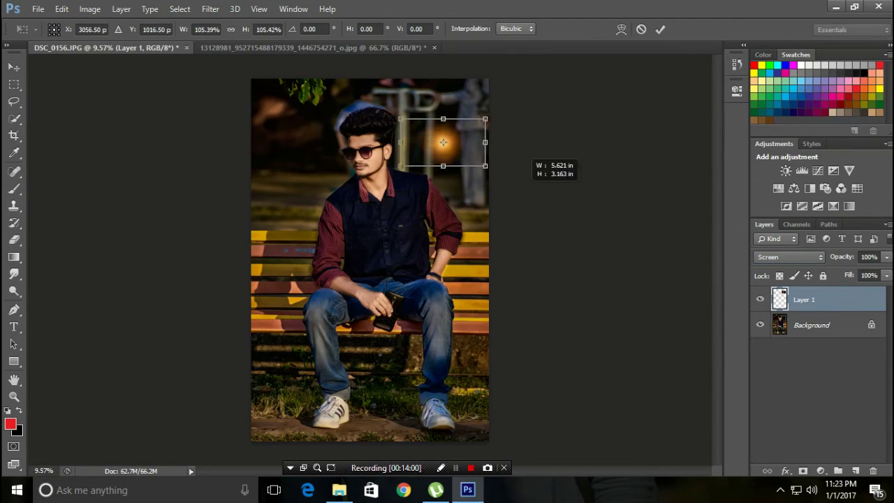
pyautogui.moveTo(491, 169); pyautogui.dragTo(425, 144)
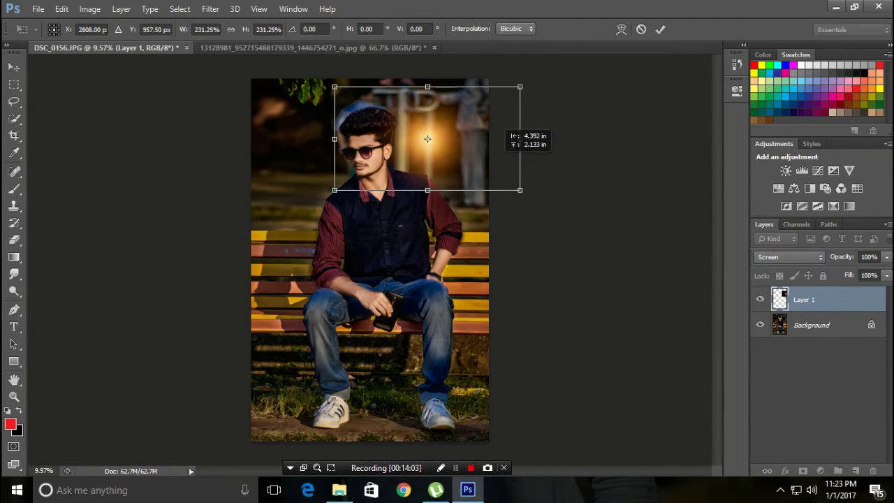
pyautogui.moveTo(425, 144)
pyautogui.mouseDown()
pyautogui.moveTo(310, 149)
pyautogui.moveTo(325, 160)
pyautogui.moveTo(386, 300)
pyautogui.moveTo(419, 283)
pyautogui.moveTo(469, 213)
pyautogui.moveTo(442, 159)
pyautogui.moveTo(414, 142)
pyautogui.mouseUp()
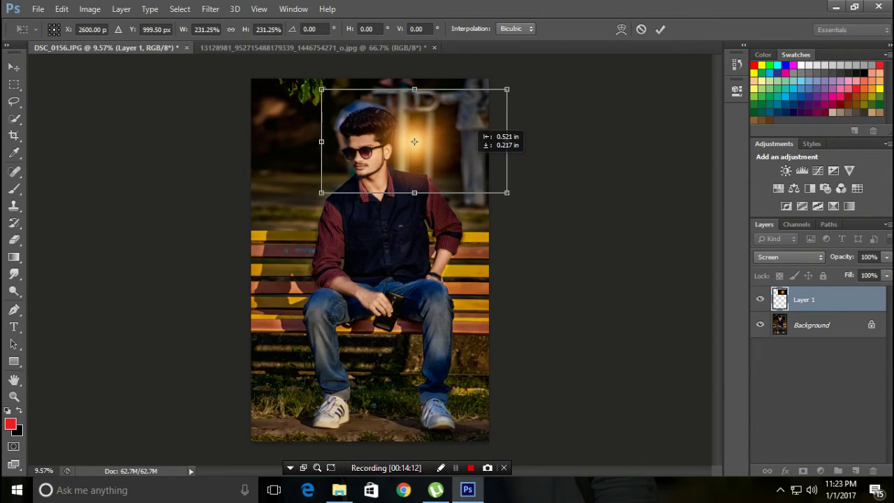
pyautogui.press('Return')
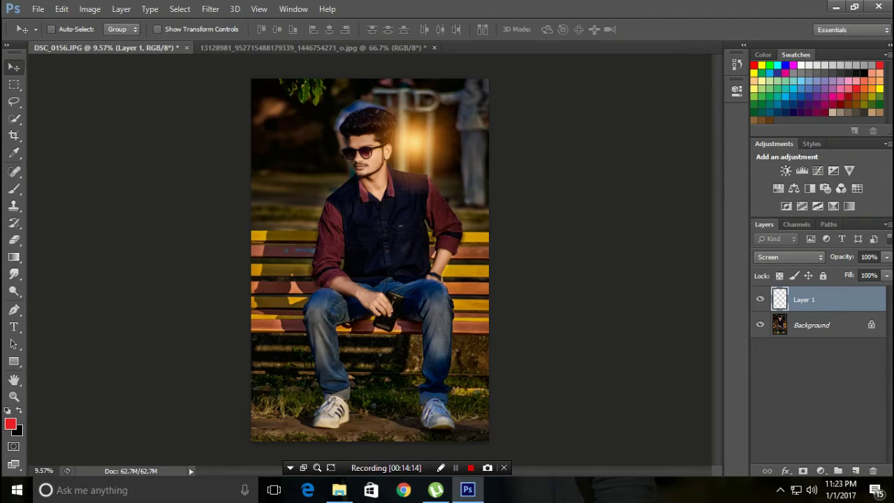
pyautogui.scroll(3, 405, 105)
pyautogui.scroll(1, 405, 105)
pyautogui.scroll(2, 389, 186)
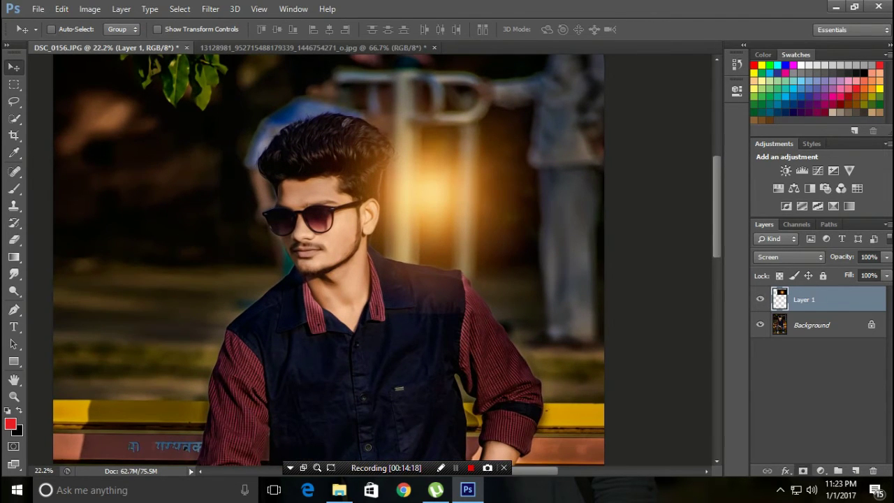
# Add a layer mask to Layer 1 and paint the glow off the face with a 1000 px black brush
pyautogui.click(804, 470)
pyautogui.press('b')
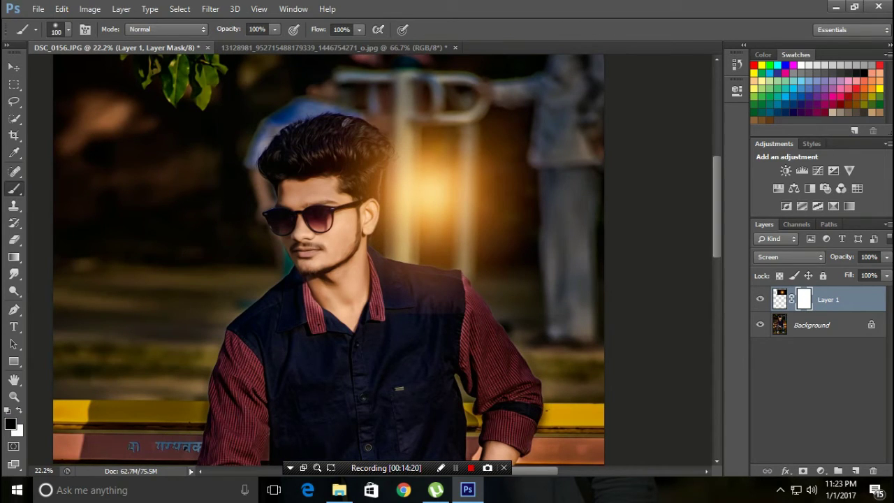
pyautogui.press(']')
pyautogui.press(']')
pyautogui.press(']')
pyautogui.press(']')
pyautogui.press(']')
pyautogui.press(']')
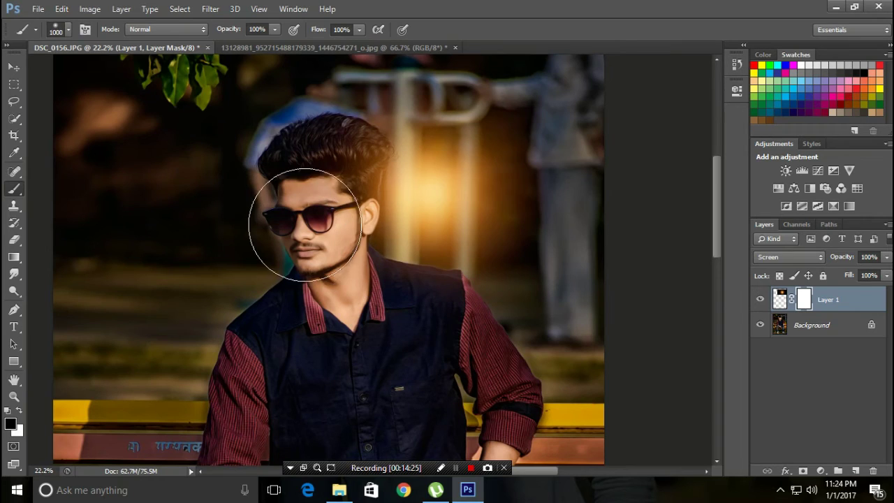
pyautogui.moveTo(312, 233); pyautogui.dragTo(289, 319)
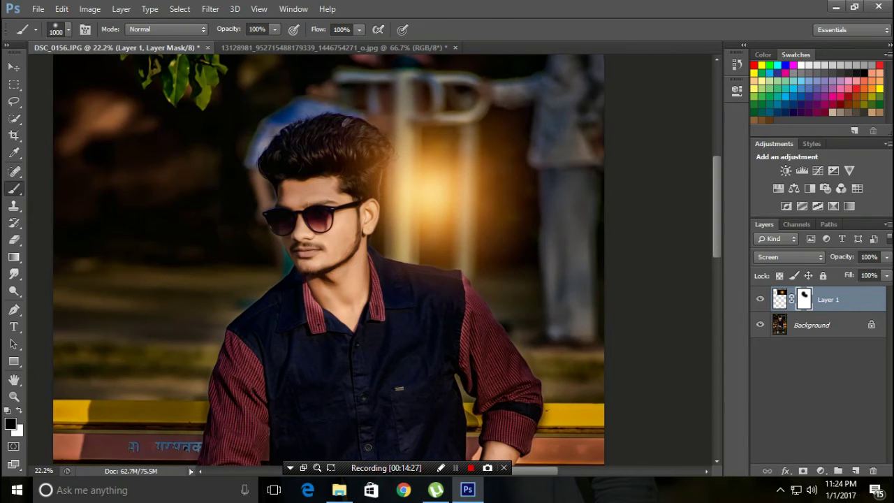
# Set the glow layer's opacity to 87%
pyautogui.click(886, 257)
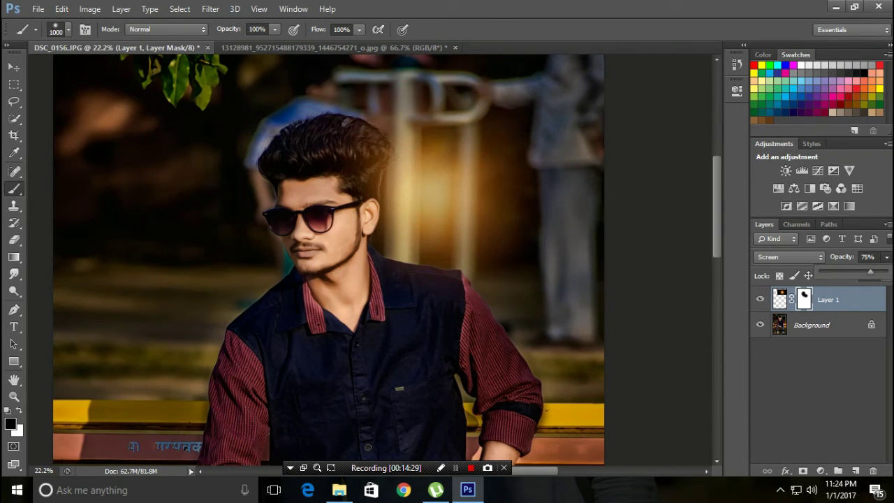
pyautogui.moveTo(872, 272); pyautogui.dragTo(867, 272)
pyautogui.moveTo(873, 272); pyautogui.dragTo(876, 272)
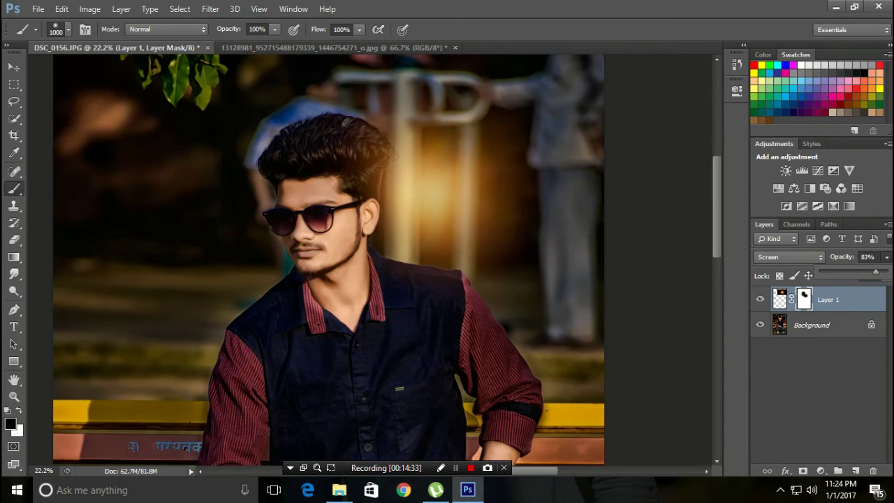
pyautogui.scroll(-5, 401, 259)
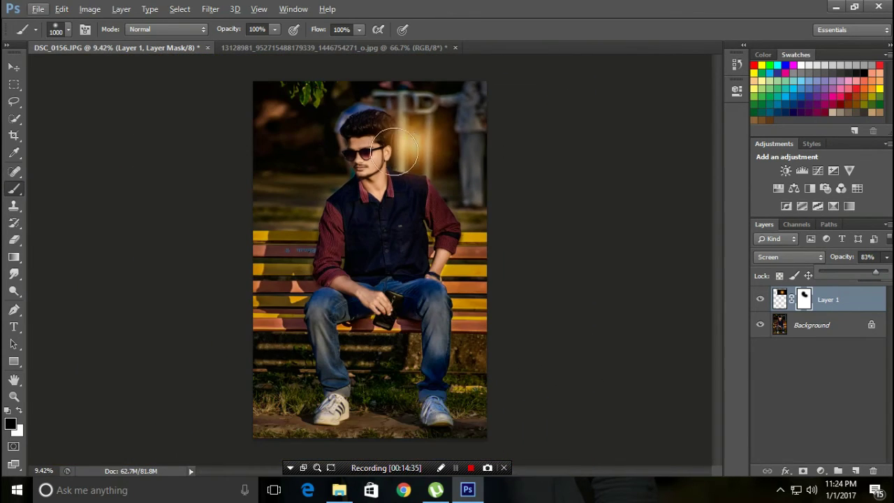
pyautogui.moveTo(875, 271); pyautogui.dragTo(879, 272)
pyautogui.click(455, 468)
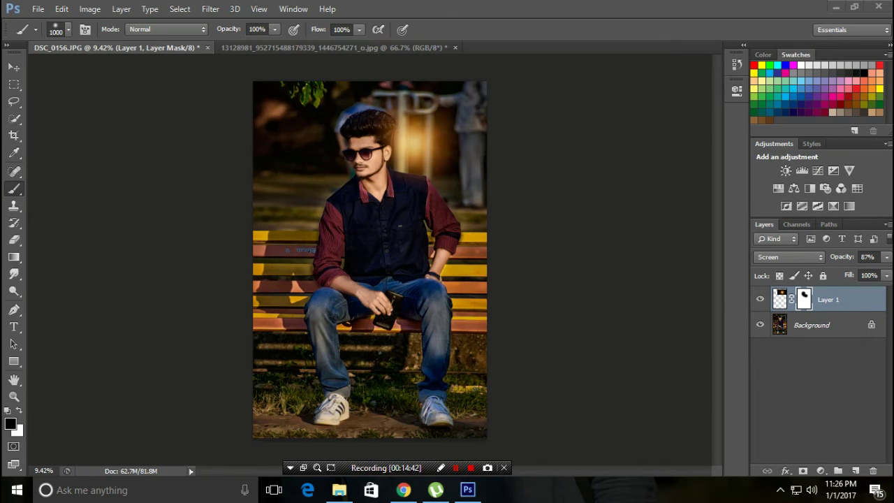
pyautogui.click(37, 8)
# Open the 'I am Me' quote image with Blacks -100 and Whites +100 in Camera Raw
pyautogui.click(28, 34)
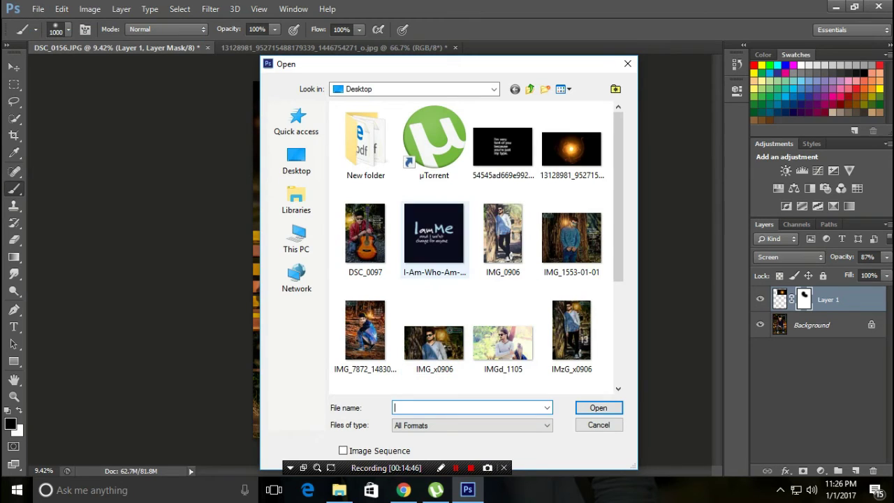
pyautogui.click(433, 233)
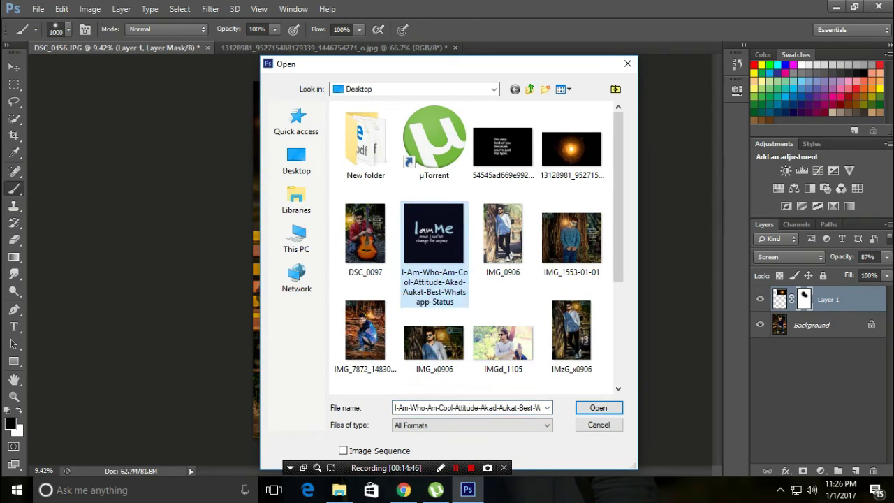
pyautogui.click(597, 407)
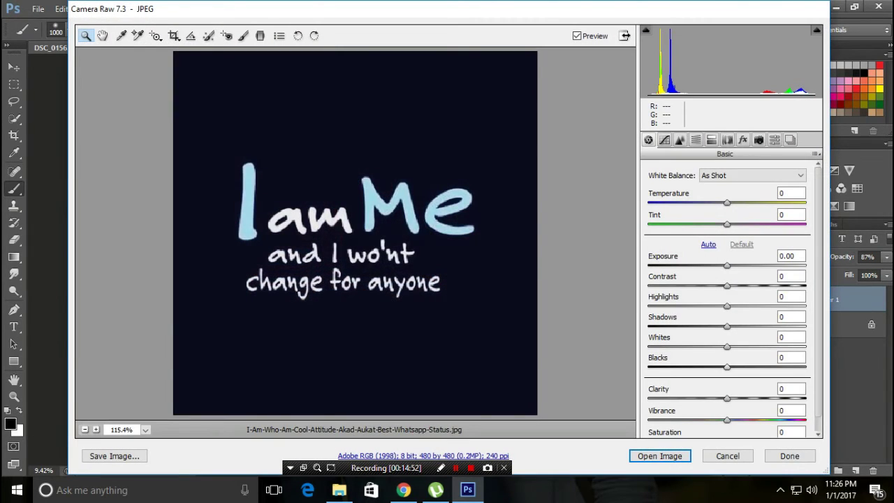
pyautogui.moveTo(727, 367); pyautogui.dragTo(648, 366)
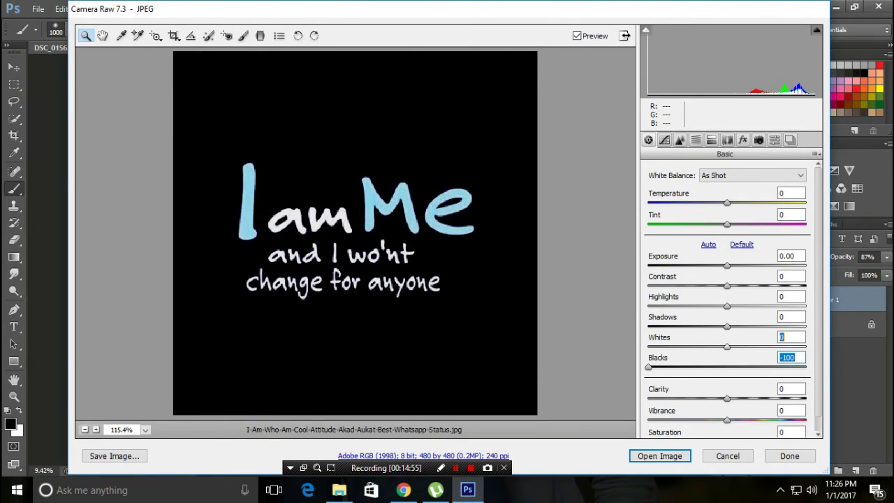
pyautogui.write('100')
pyautogui.press('Return')
pyautogui.click(659, 455)
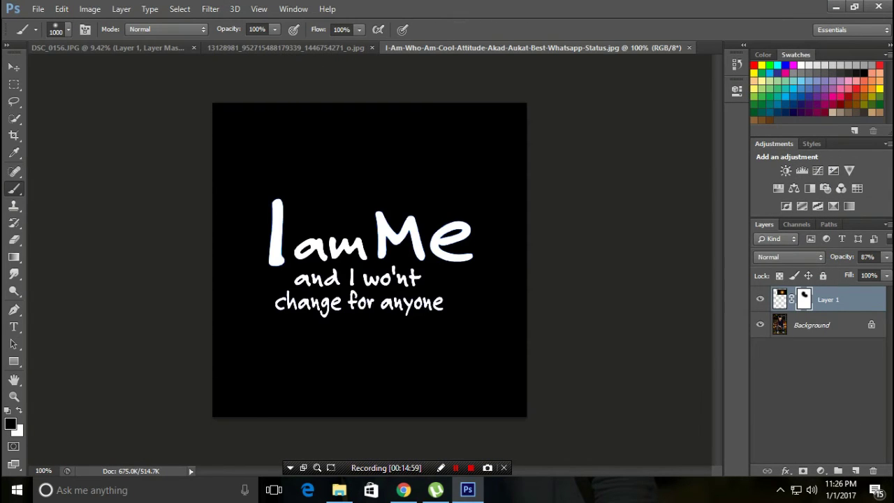
# Paste the quote into the portrait in Screen mode, enlarged about three times
pyautogui.hotkey('ctrl', 'Tab')
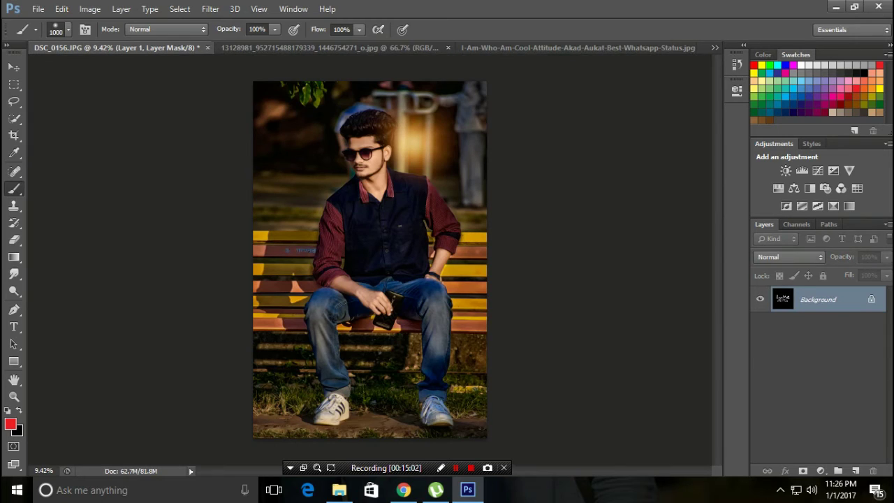
pyautogui.hotkey('ctrl', 'v')
pyautogui.click(789, 257)
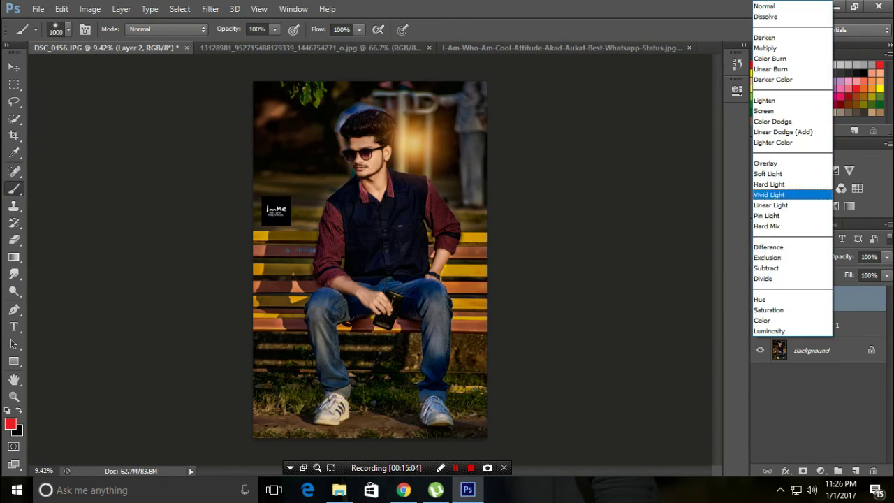
pyautogui.click(790, 111)
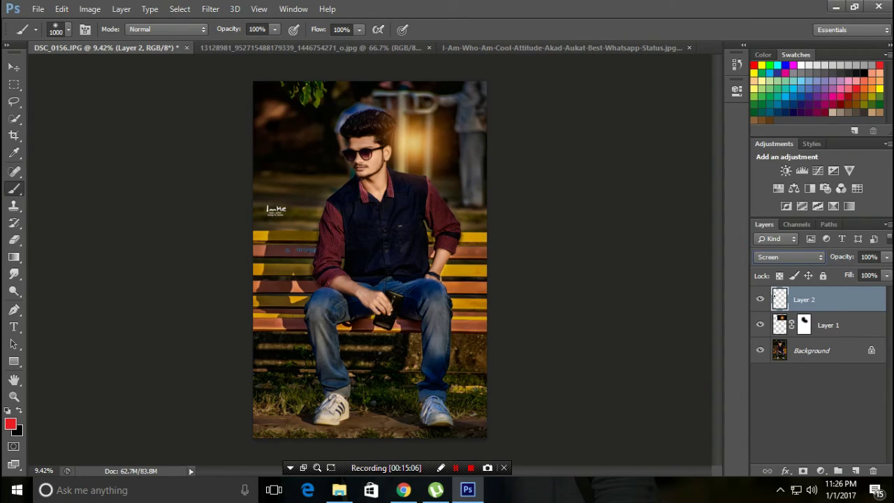
pyautogui.hotkey('ctrl', 't')
pyautogui.moveTo(293, 196); pyautogui.dragTo(350, 136)
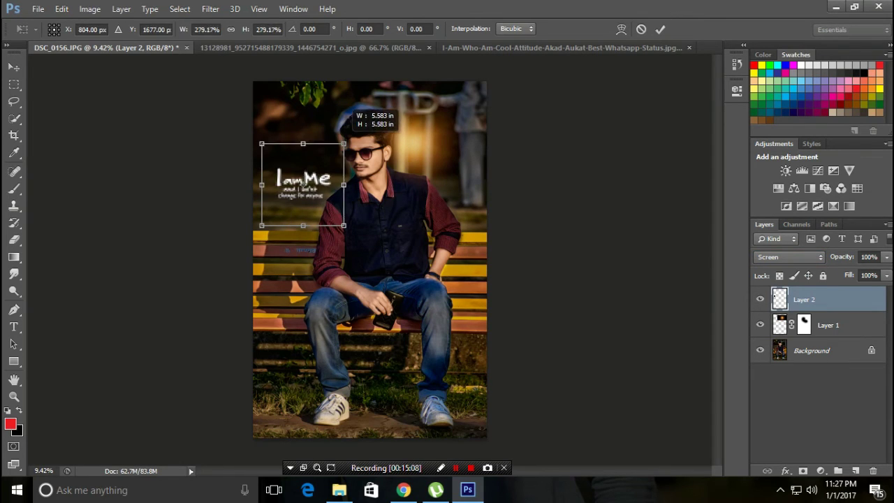
pyautogui.press('Return')
pyautogui.moveTo(307, 181)
pyautogui.mouseDown()
pyautogui.moveTo(308, 196)
pyautogui.moveTo(310, 142)
pyautogui.mouseUp()
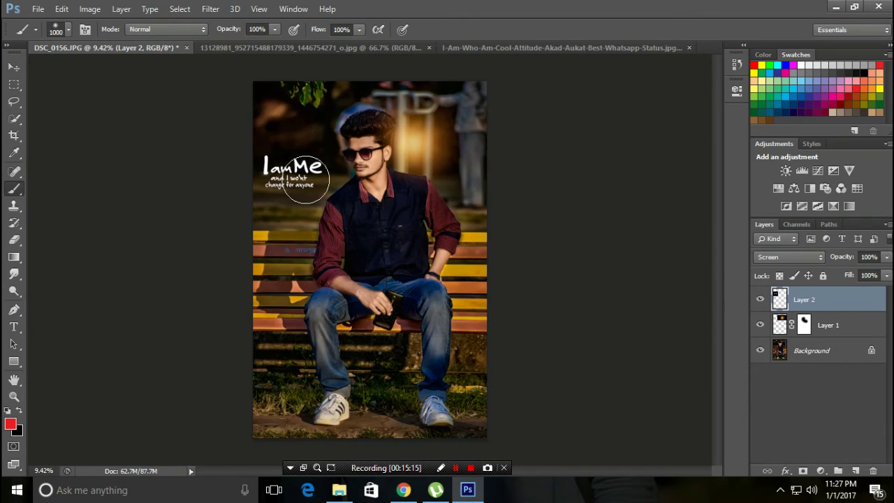
# Position the quote beside the man's head and adjust the quote and Layer 1 glow opacities
pyautogui.click(886, 257)
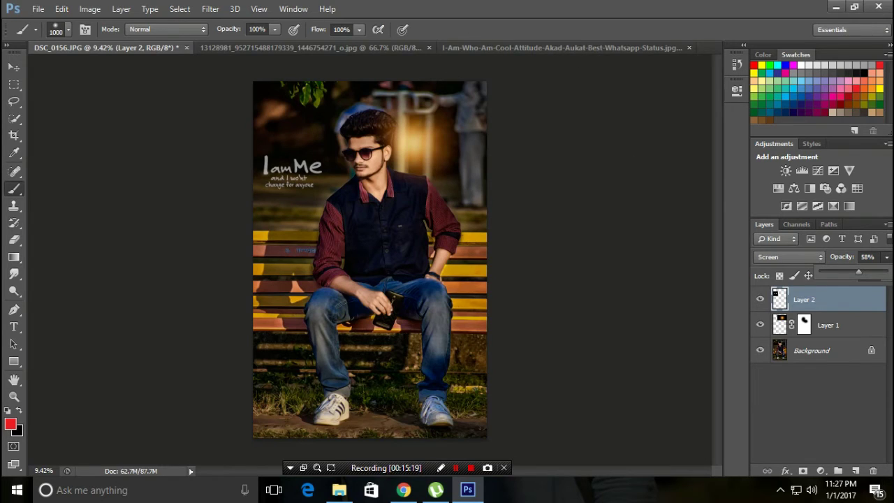
pyautogui.moveTo(296, 157); pyautogui.dragTo(291, 241)
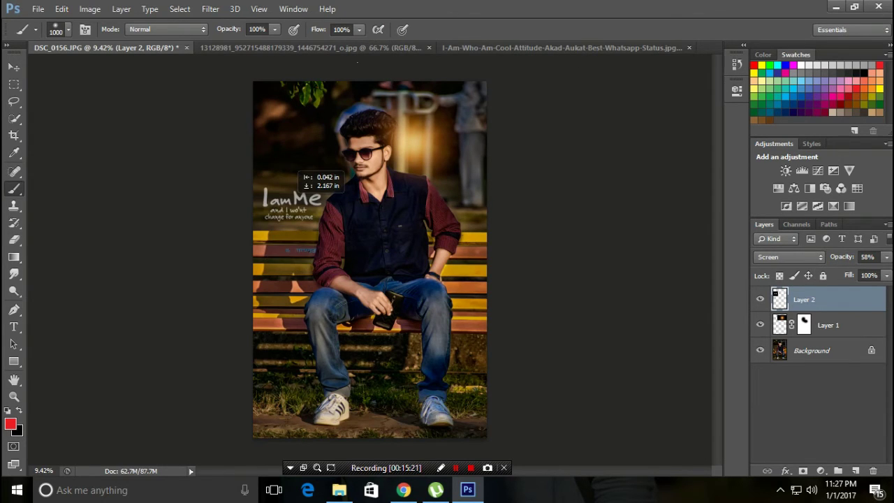
pyautogui.moveTo(290, 181)
pyautogui.mouseDown()
pyautogui.moveTo(366, 148)
pyautogui.moveTo(299, 140)
pyautogui.mouseUp()
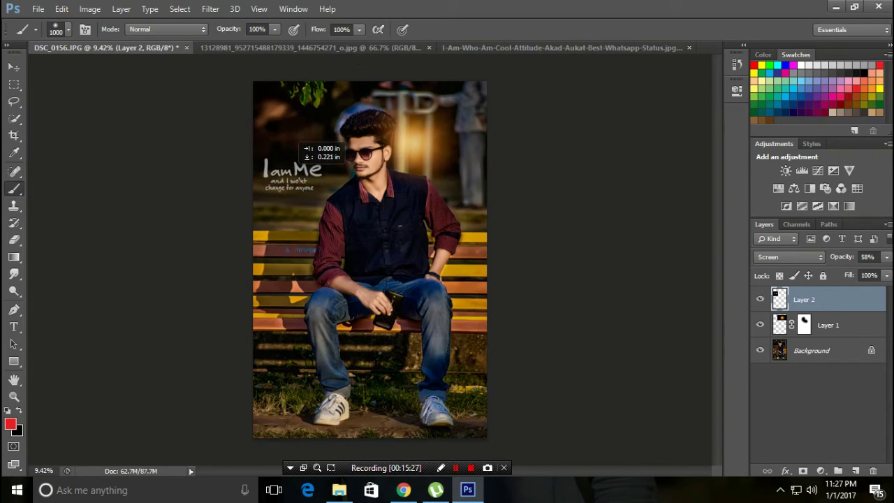
pyautogui.moveTo(299, 140); pyautogui.dragTo(296, 162)
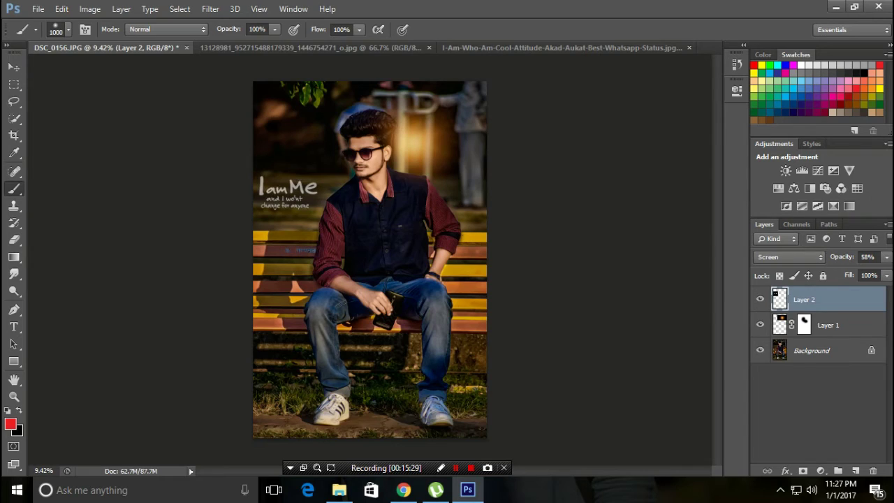
pyautogui.moveTo(887, 257); pyautogui.dragTo(872, 272)
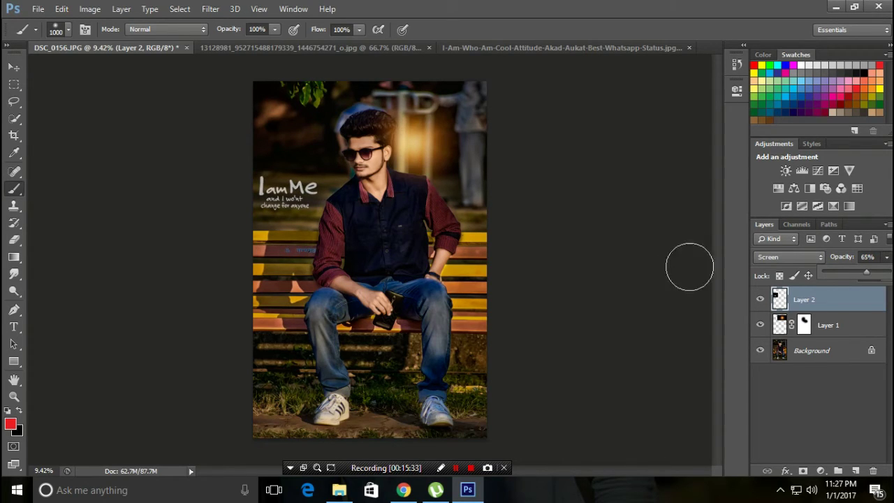
pyautogui.click(831, 325)
pyautogui.click(886, 257)
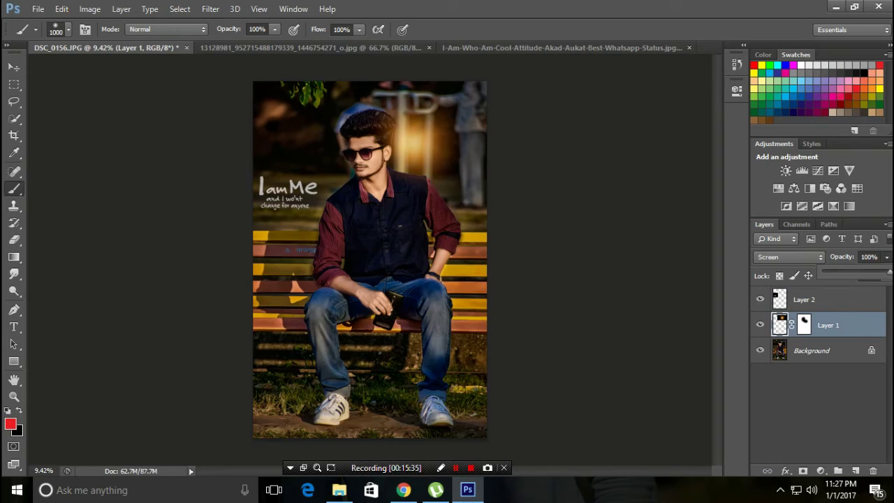
pyautogui.moveTo(890, 271); pyautogui.dragTo(876, 272)
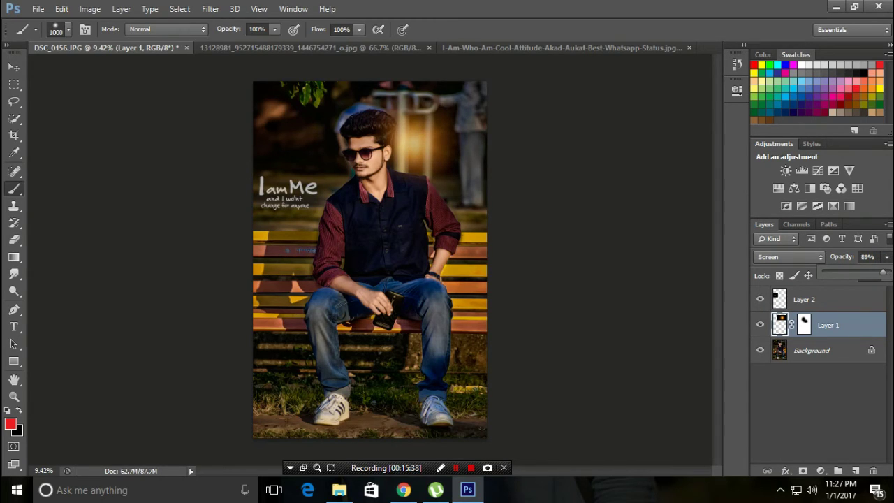
pyautogui.click(310, 47)
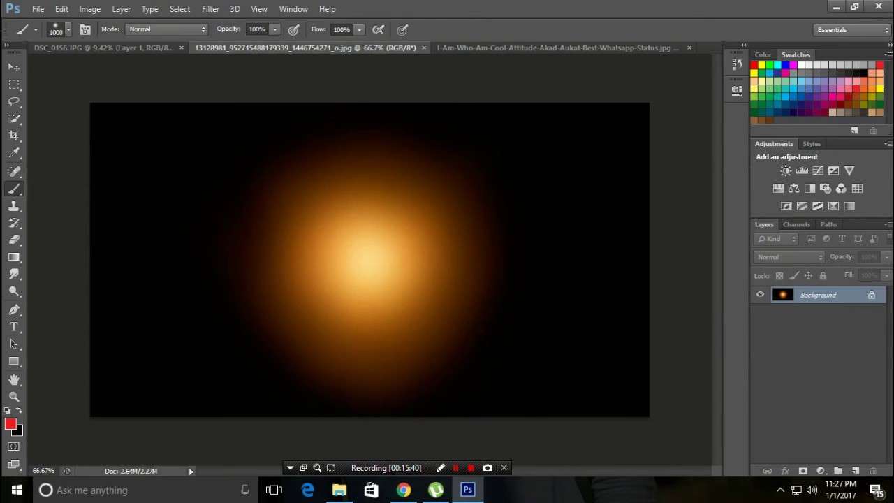
# Recolour the orange glow red with a Hue/Saturation layer (Hue -33), merged down
pyautogui.click(778, 188)
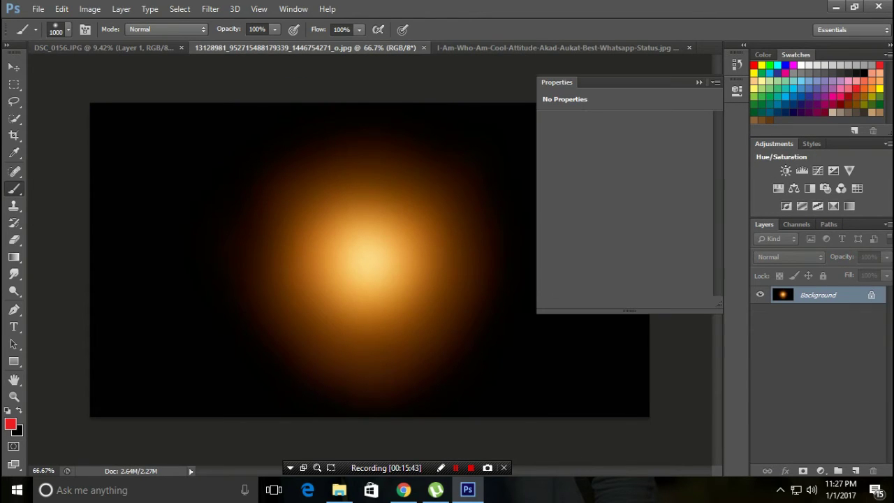
pyautogui.moveTo(624, 172); pyautogui.dragTo(703, 171)
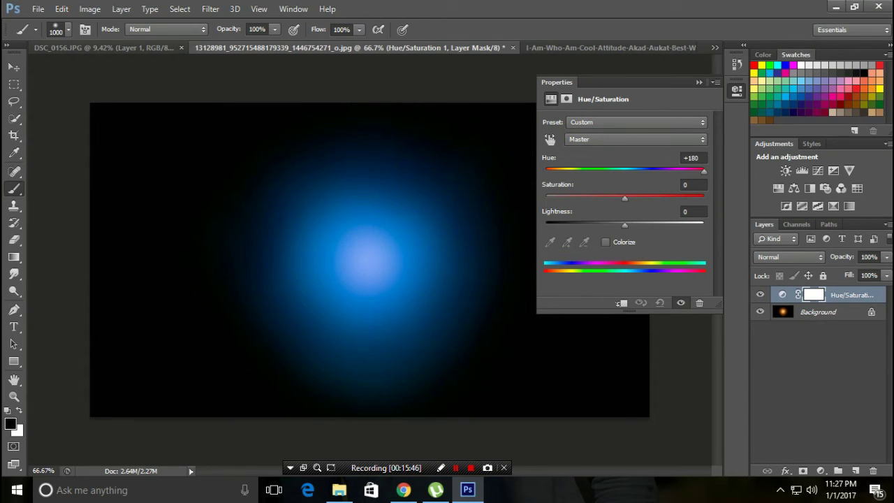
pyautogui.moveTo(703, 172); pyautogui.dragTo(603, 171)
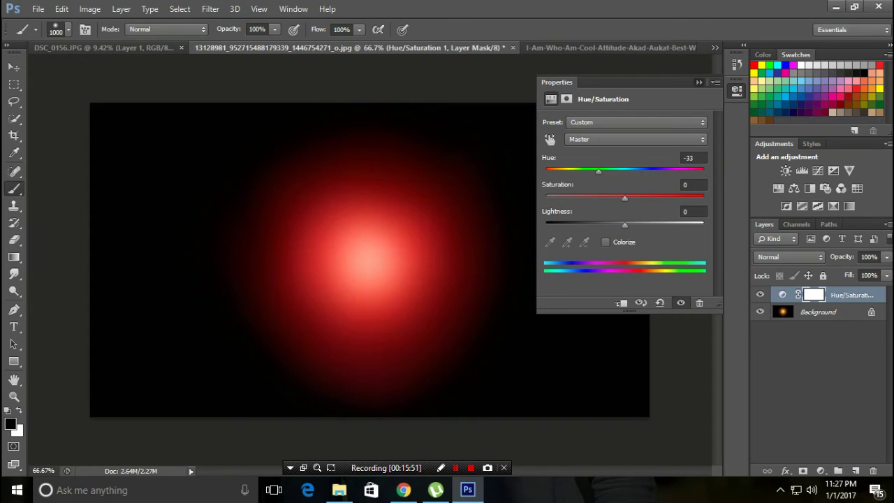
pyautogui.rightClick(848, 295)
pyautogui.click(618, 347)
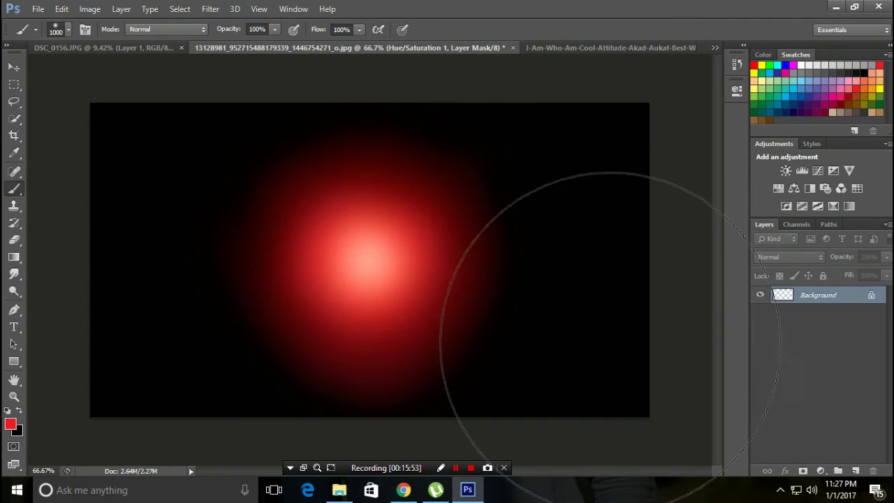
pyautogui.click(104, 47)
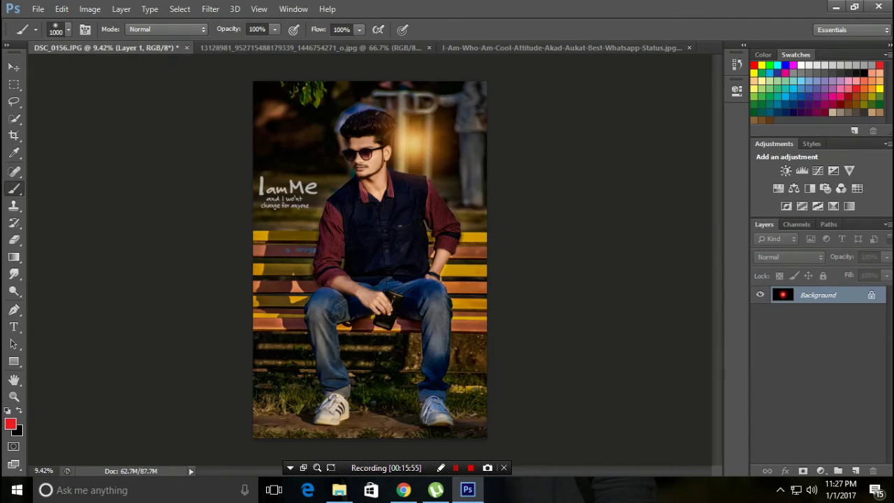
# Set the red glow to Screen, enlarge it to about 174%, and place it behind the quote at 88%
pyautogui.click(788, 257)
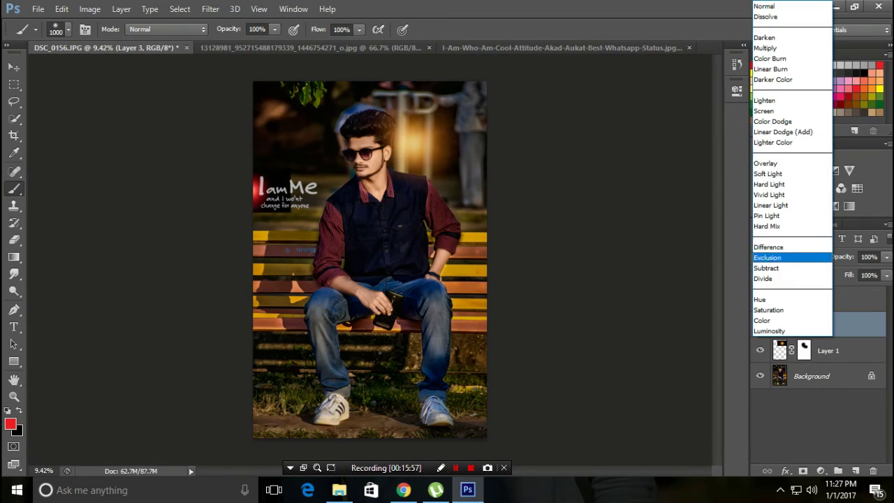
pyautogui.click(789, 114)
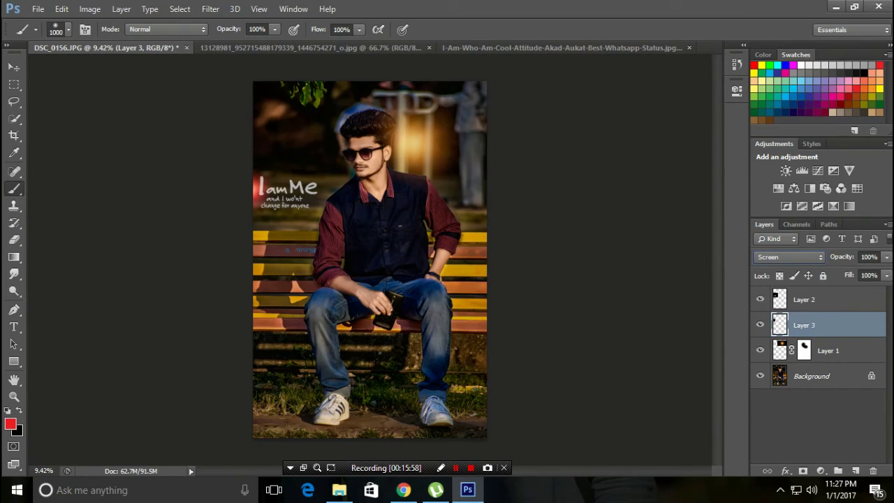
pyautogui.hotkey('ctrl', 't')
pyautogui.moveTo(291, 212); pyautogui.dragTo(348, 245)
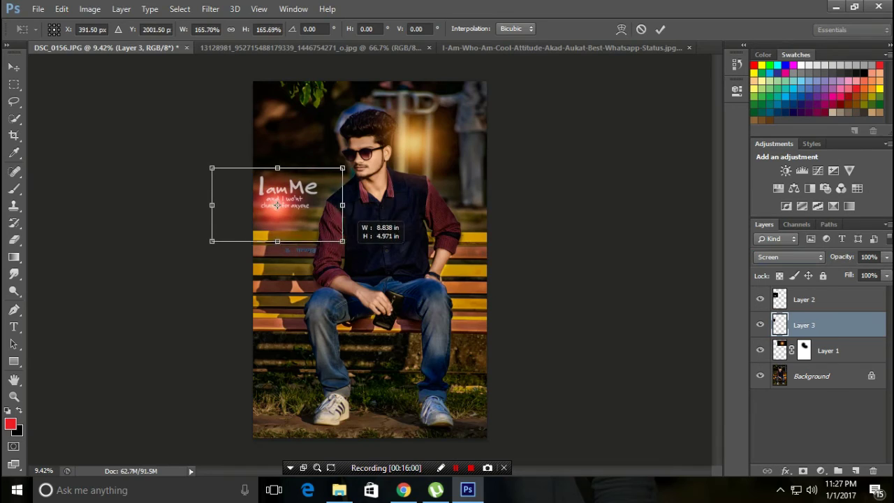
pyautogui.press('Return')
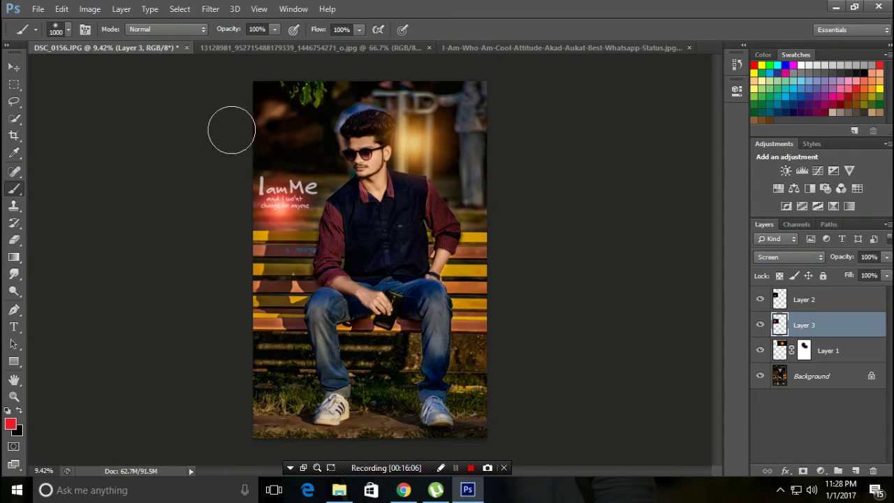
pyautogui.moveTo(283, 213); pyautogui.dragTo(323, 167)
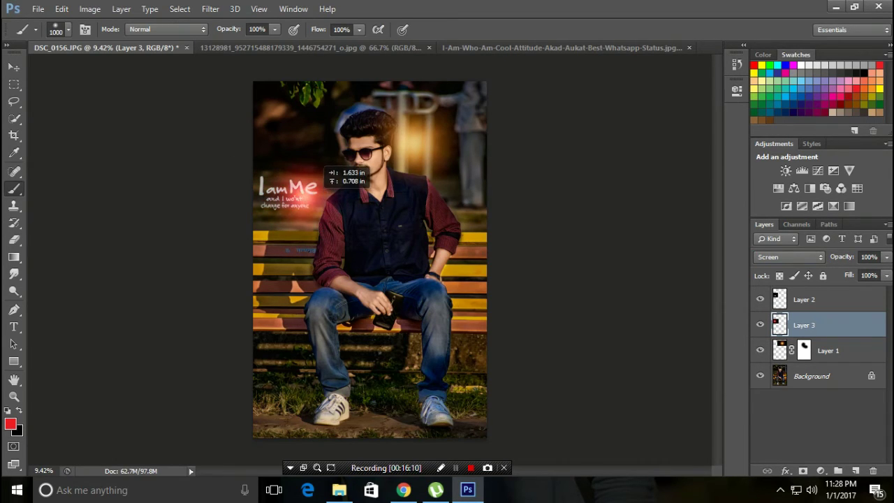
pyautogui.moveTo(325, 167); pyautogui.dragTo(283, 201)
pyautogui.click(886, 257)
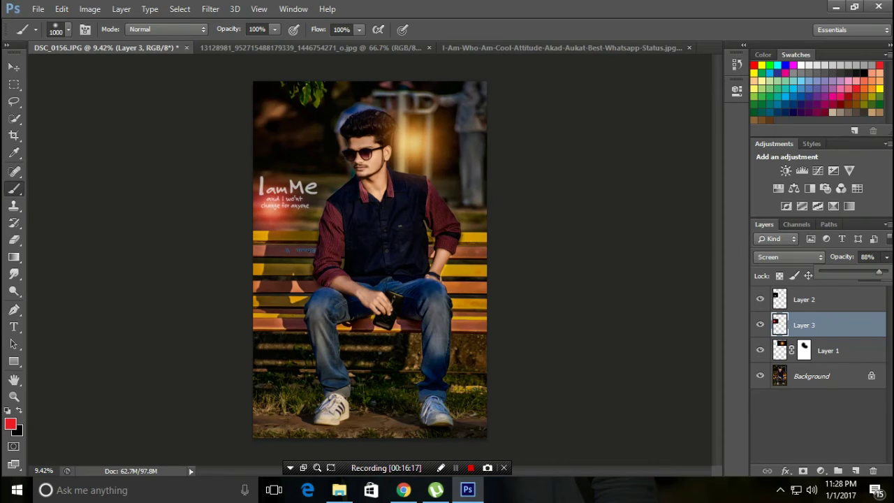
pyautogui.click(307, 47)
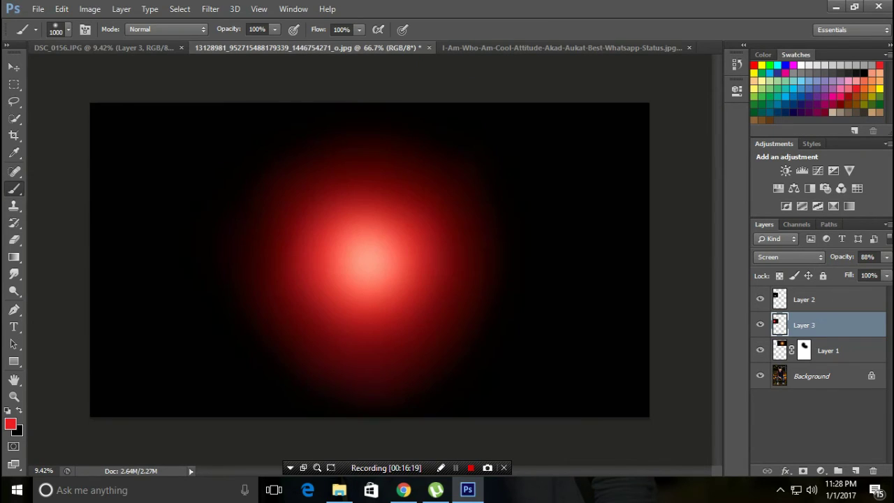
# Shift the glow's hue to purple with a Hue/Saturation layer and merge it down
pyautogui.click(778, 188)
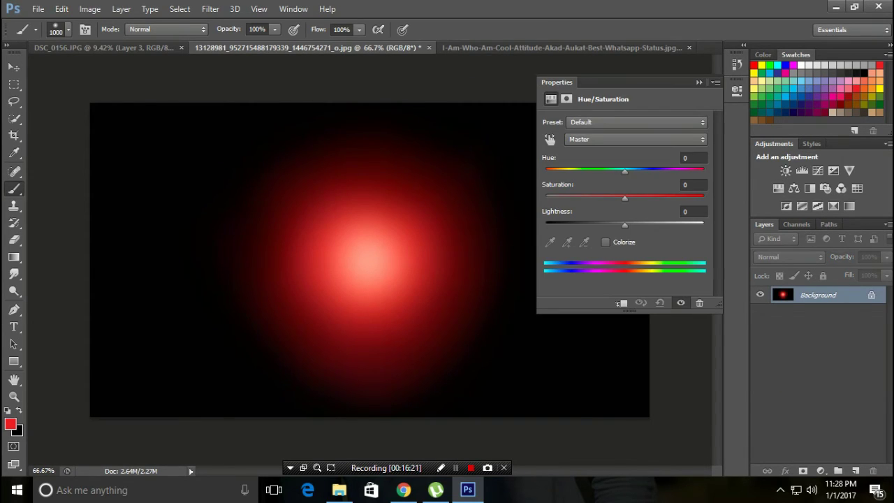
pyautogui.moveTo(624, 170)
pyautogui.mouseDown()
pyautogui.moveTo(703, 170)
pyautogui.moveTo(552, 169)
pyautogui.moveTo(576, 170)
pyautogui.mouseUp()
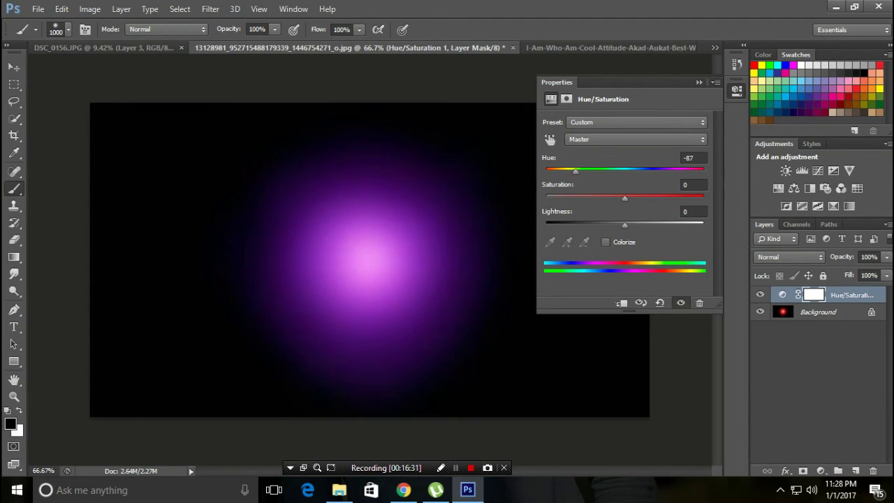
pyautogui.click(737, 90)
pyautogui.rightClick(849, 295)
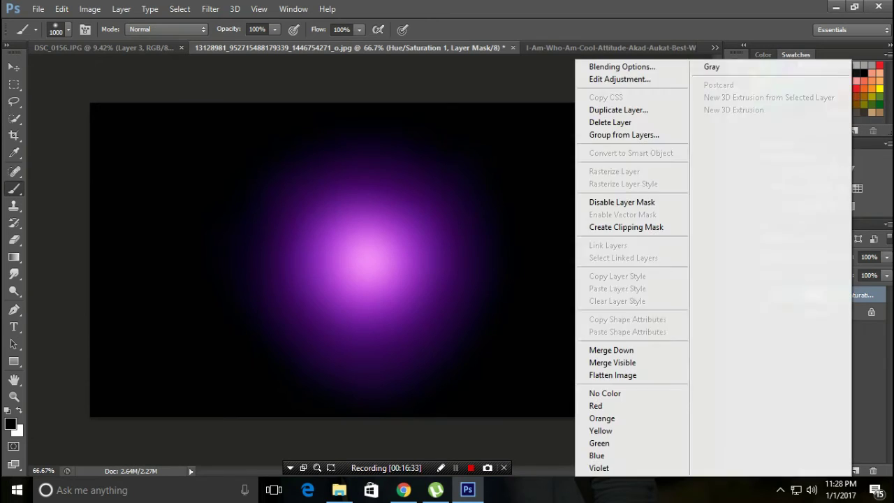
pyautogui.click(614, 350)
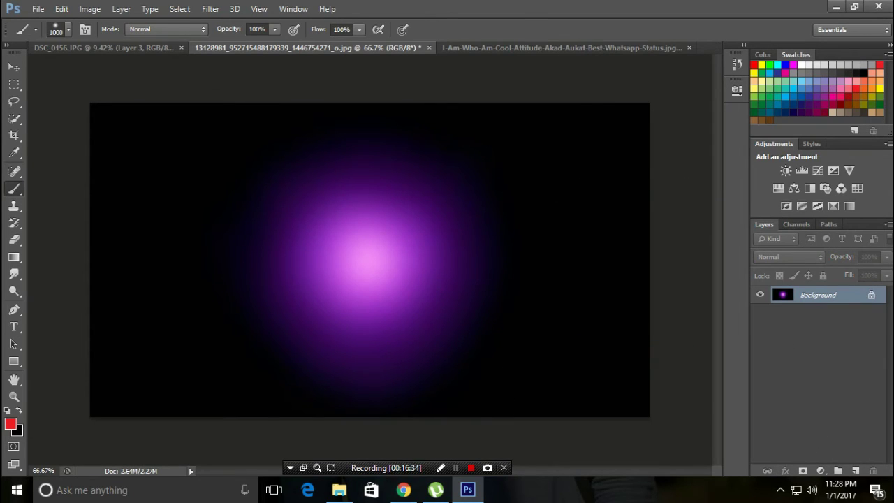
# Paste the purple glow into the portrait in Screen mode, enlarged over the quote text
pyautogui.hotkey('ctrl', 'shift', 'Tab')
pyautogui.hotkey('ctrl', 'v')
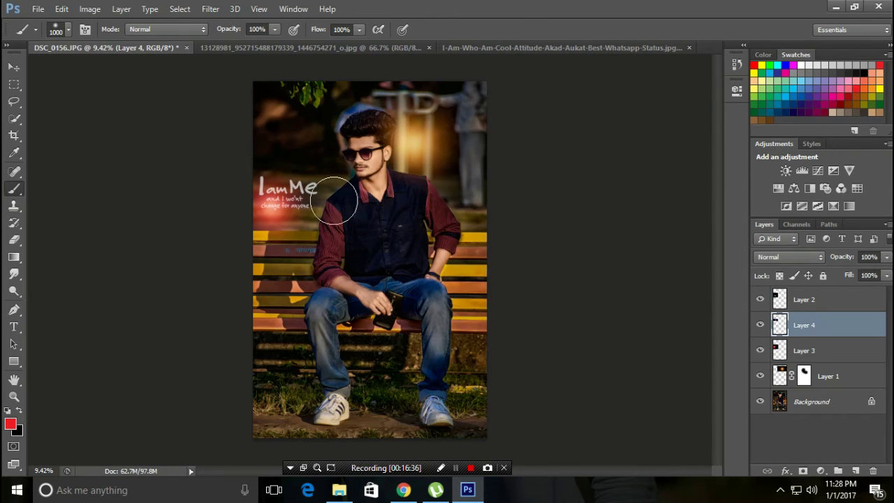
pyautogui.click(789, 257)
pyautogui.click(789, 111)
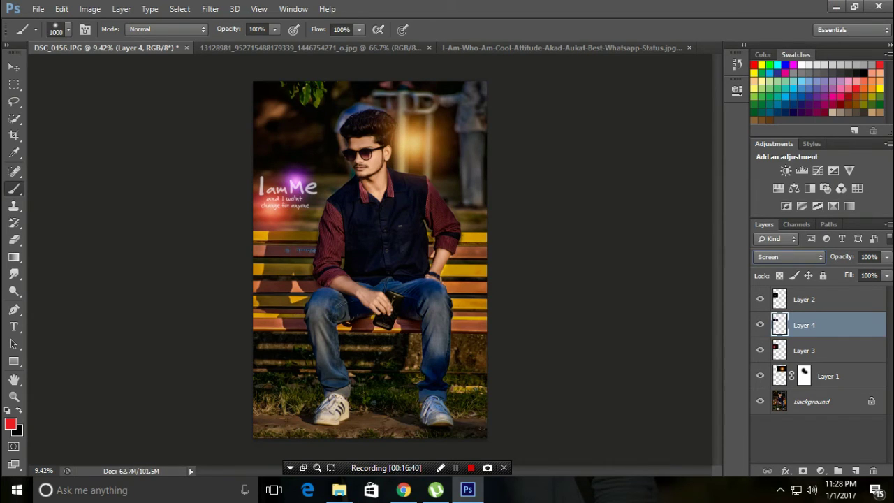
pyautogui.hotkey('ctrl', 't')
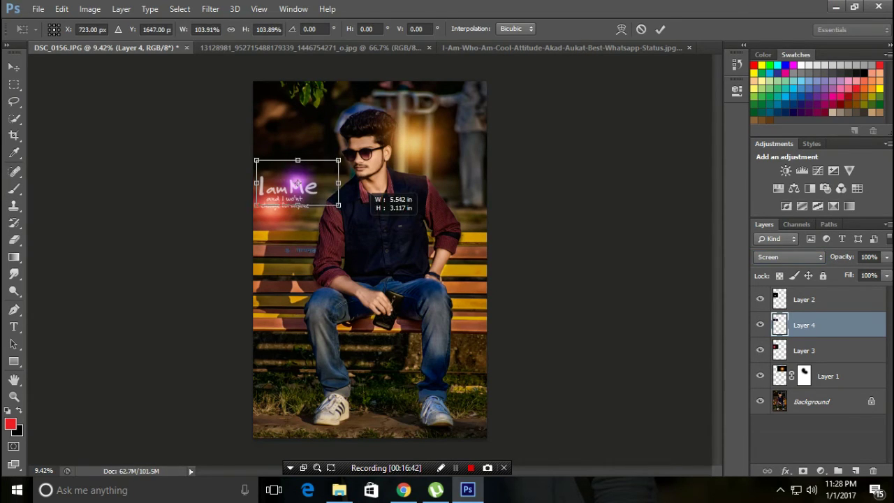
pyautogui.moveTo(335, 204); pyautogui.dragTo(463, 264)
pyautogui.moveTo(418, 198); pyautogui.dragTo(358, 174)
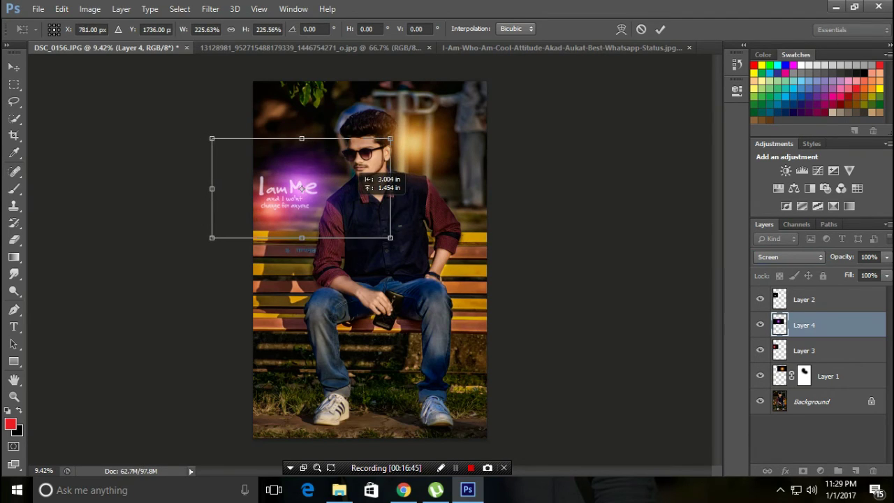
pyautogui.moveTo(301, 189); pyautogui.dragTo(305, 196)
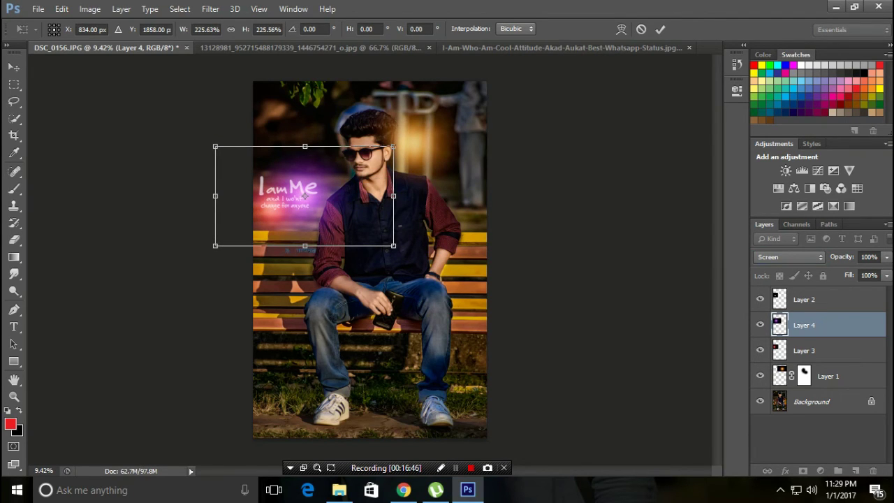
pyautogui.press('Return')
pyautogui.press('b')
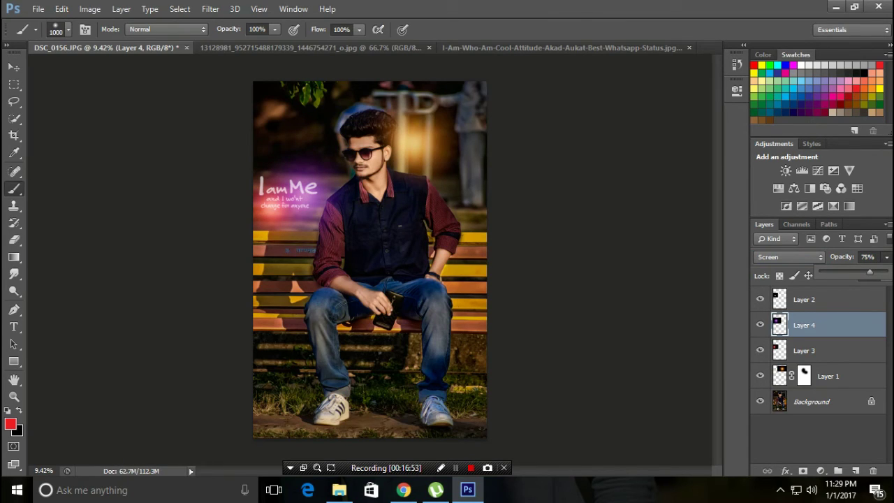
# Lower the purple glow Layer 4 to 46% opacity and dim Layer 1 to 74%
pyautogui.moveTo(870, 272); pyautogui.dragTo(868, 272)
pyautogui.click(760, 349)
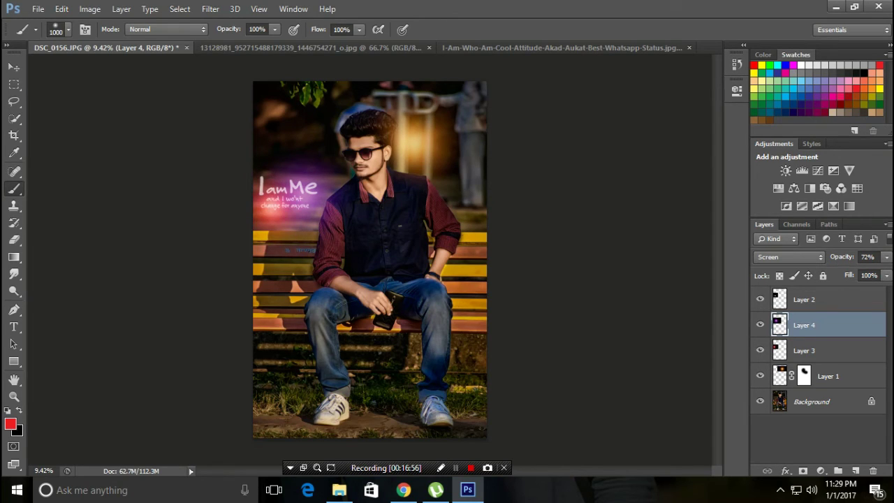
pyautogui.click(804, 349)
pyautogui.click(886, 257)
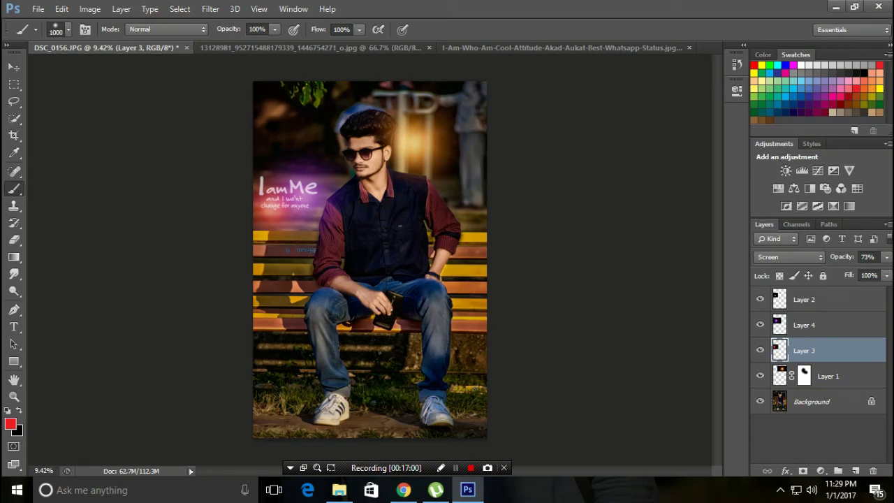
pyautogui.click(804, 325)
pyautogui.click(886, 257)
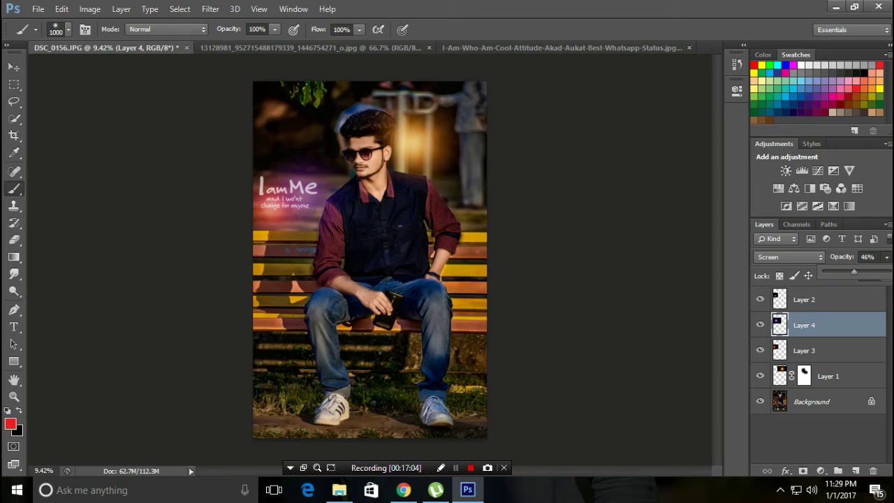
pyautogui.doubleClick(828, 376)
pyautogui.click(886, 257)
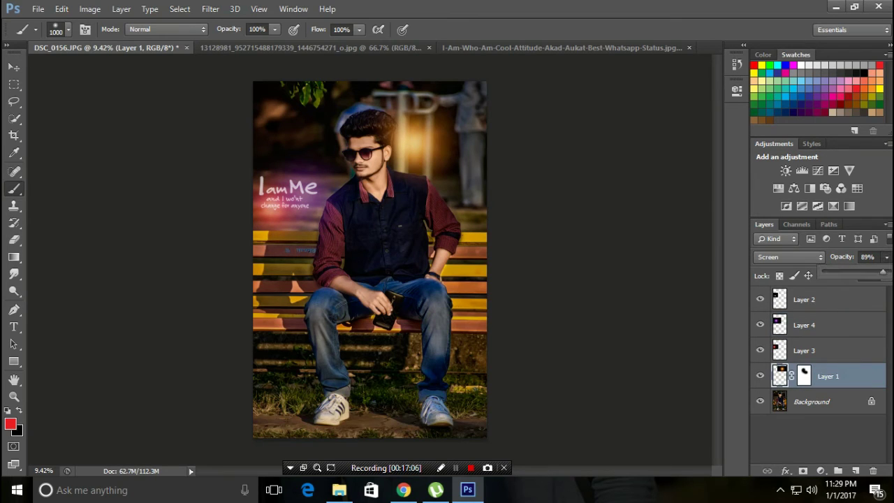
pyautogui.moveTo(876, 272); pyautogui.dragTo(872, 272)
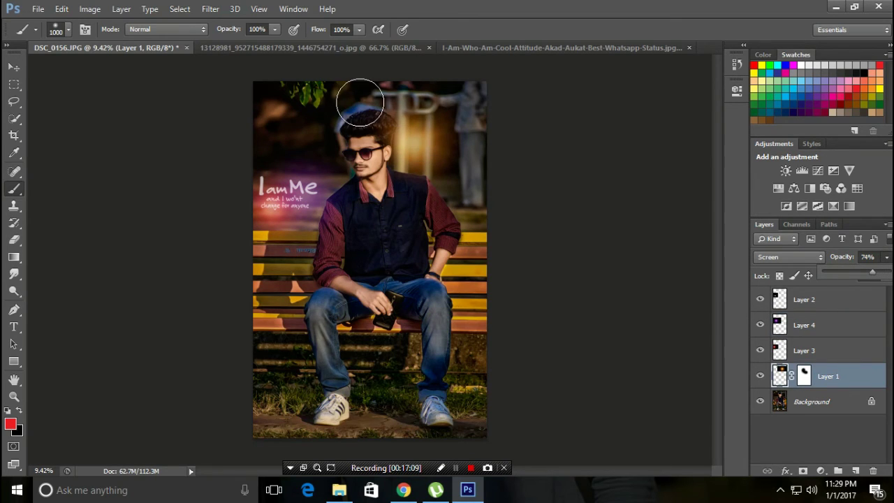
pyautogui.click(38, 9)
# Open logo.png and drag its layer into the bench portrait document
pyautogui.click(52, 36)
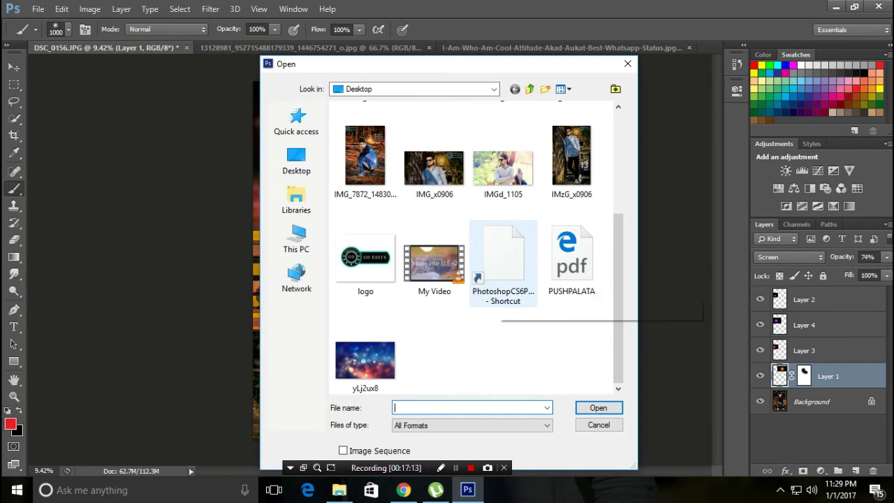
pyautogui.press('Escape')
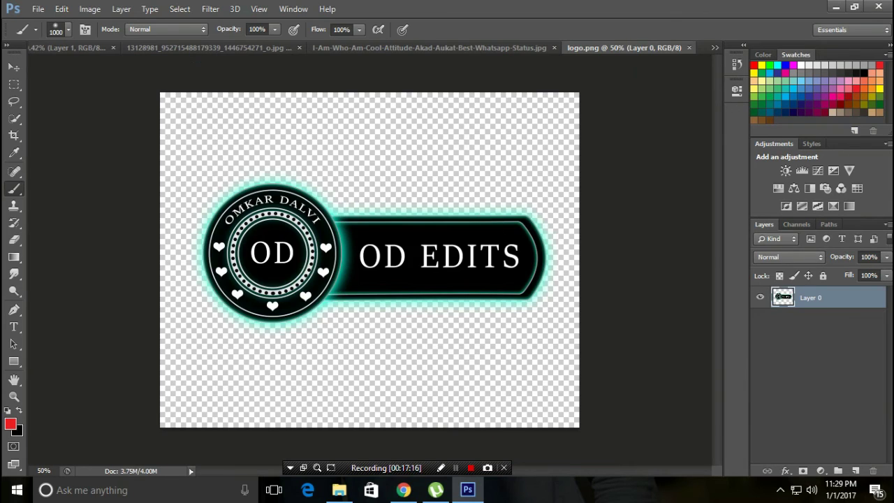
pyautogui.moveTo(454, 237); pyautogui.dragTo(80, 16)
pyautogui.hotkey('ctrl', 'Tab')
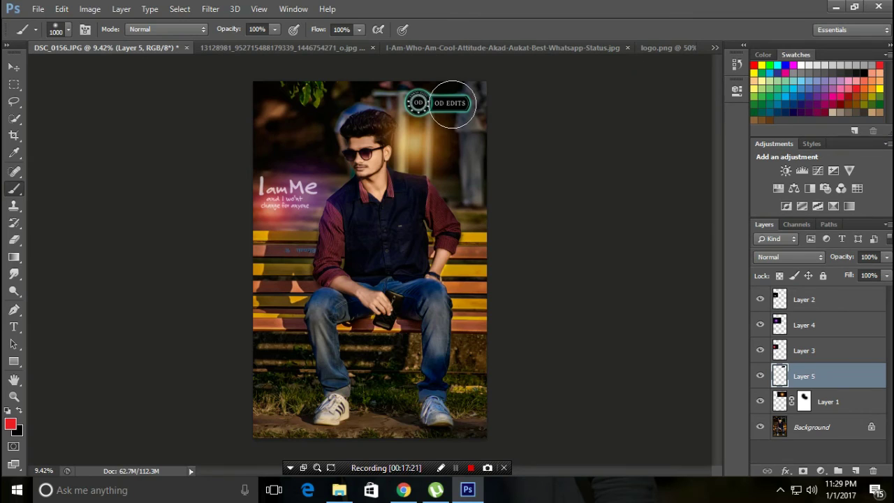
# Place the OD EDITS logo at the top right and scale it to about 88%
pyautogui.moveTo(433, 98)
pyautogui.mouseDown()
pyautogui.moveTo(440, 95)
pyautogui.moveTo(428, 97)
pyautogui.mouseUp()
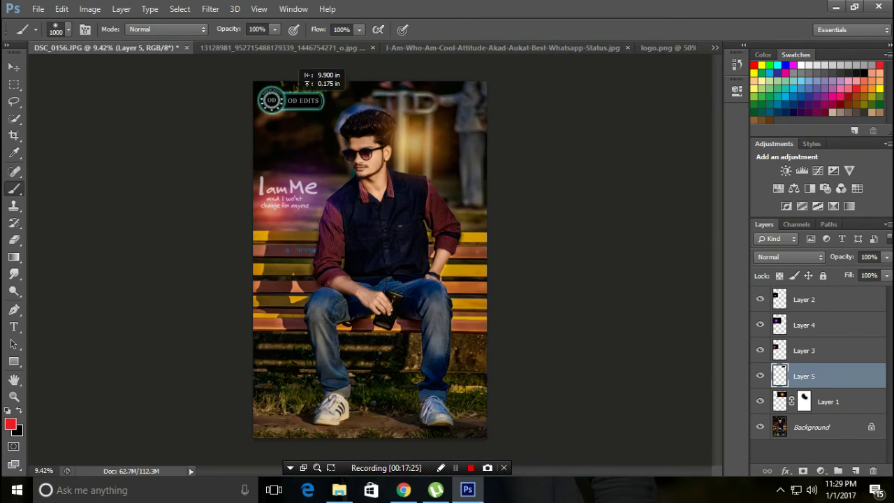
pyautogui.moveTo(427, 97); pyautogui.dragTo(430, 99)
pyautogui.hotkey('ctrl', '-')
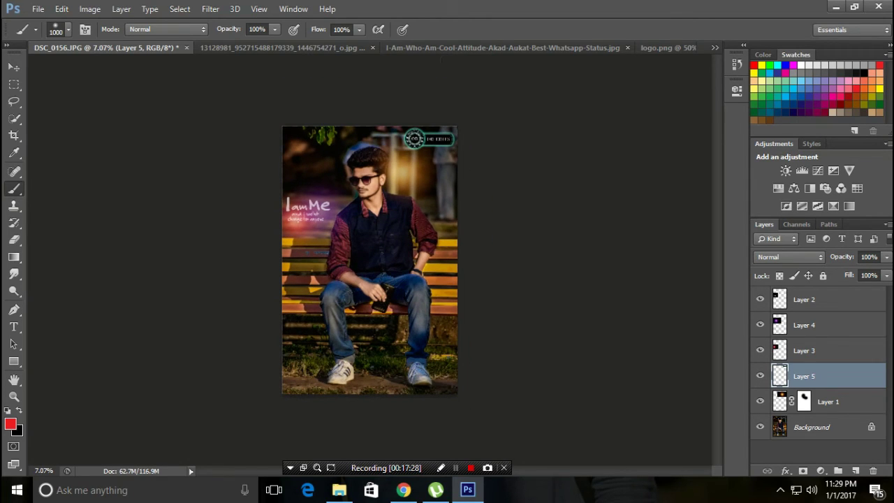
pyautogui.hotkey('ctrl', 't')
pyautogui.moveTo(403, 150); pyautogui.dragTo(410, 147)
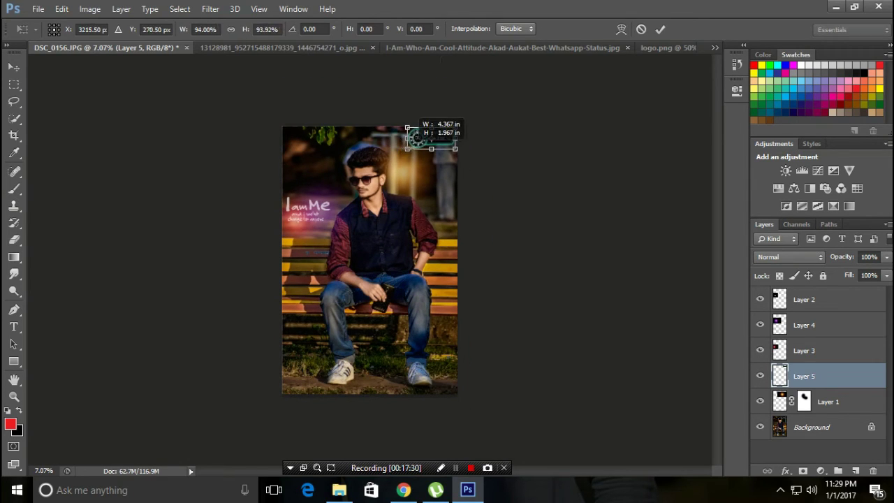
pyautogui.press('Return')
pyautogui.press('b')
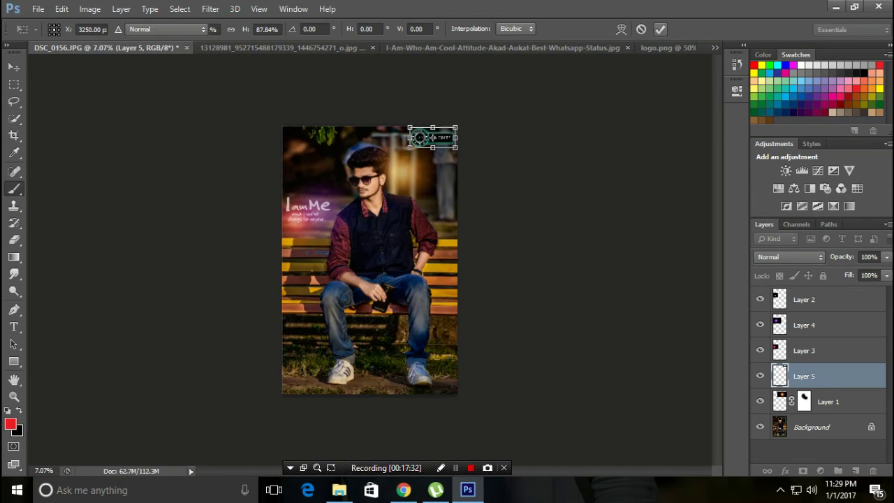
pyautogui.keyDown('alt'); pyautogui.scroll(2, 375, 103); pyautogui.keyUp('alt')
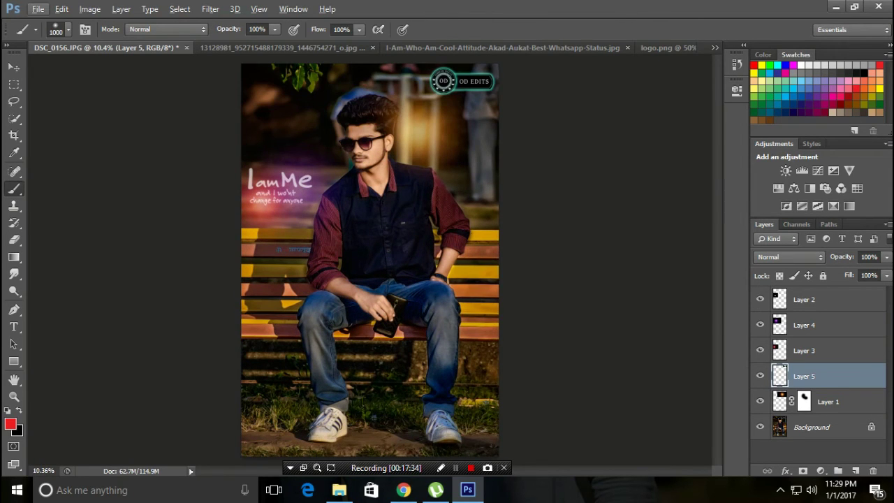
pyautogui.keyDown('alt'); pyautogui.scroll(1, 349, 105); pyautogui.keyUp('alt')
pyautogui.keyDown('alt'); pyautogui.scroll(1, 349, 107); pyautogui.keyUp('alt')
pyautogui.keyDown('alt'); pyautogui.scroll(1, 356, 129); pyautogui.keyUp('alt')
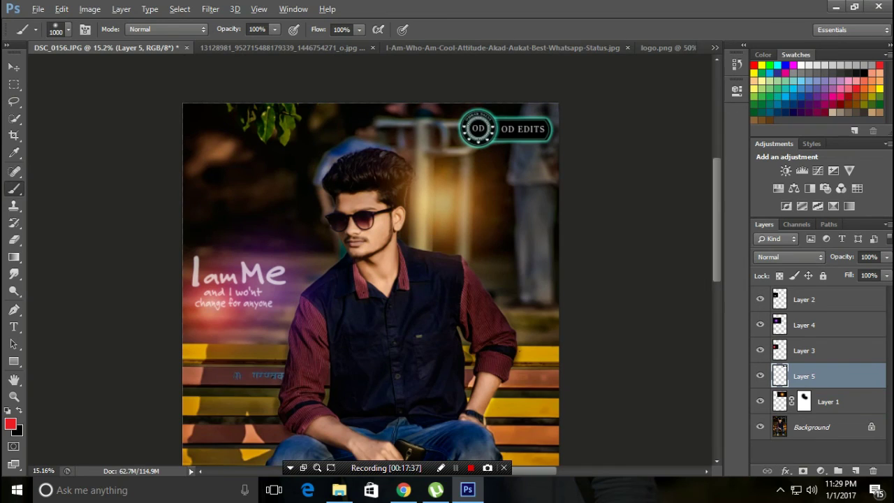
pyautogui.keyDown('alt'); pyautogui.scroll(1, 401, 146); pyautogui.keyUp('alt')
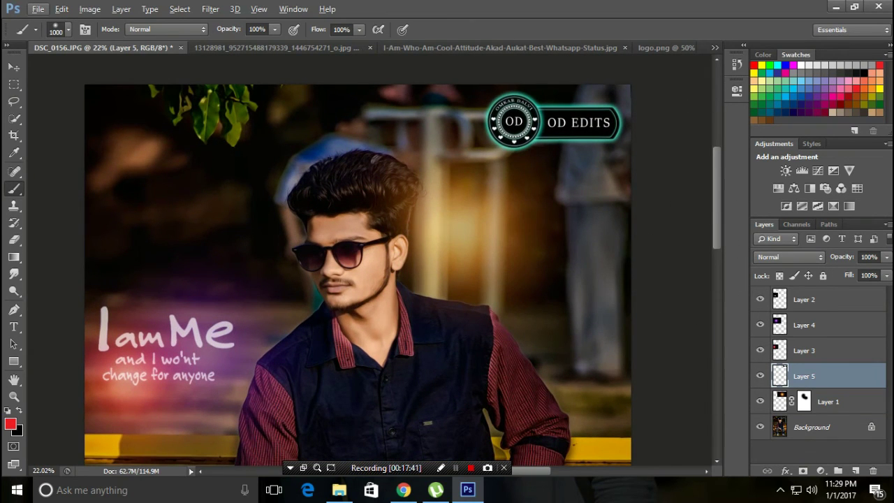
pyautogui.scroll(-1, 357, 266)
pyautogui.scroll(-1, 358, 266)
pyautogui.scroll(-1, 357, 265)
pyautogui.scroll(-1, 357, 265)
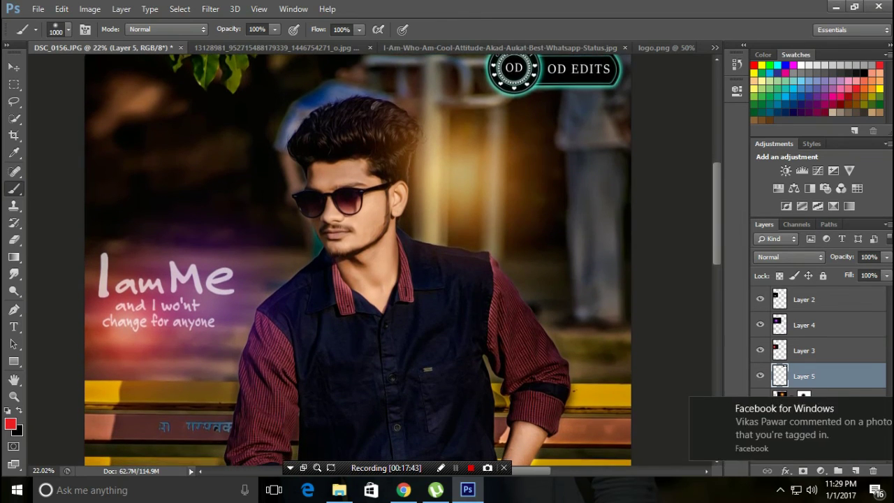
pyautogui.scroll(-1, 358, 265)
pyautogui.scroll(-1, 358, 265)
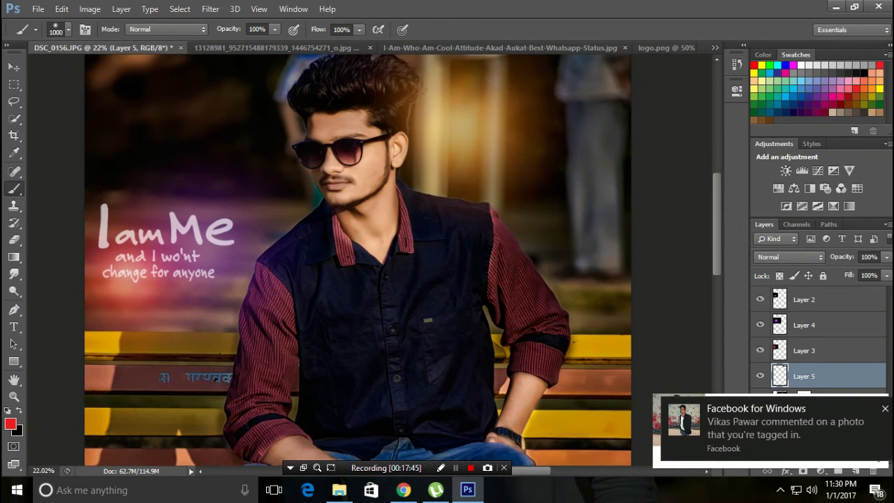
pyautogui.scroll(2, 499, 240)
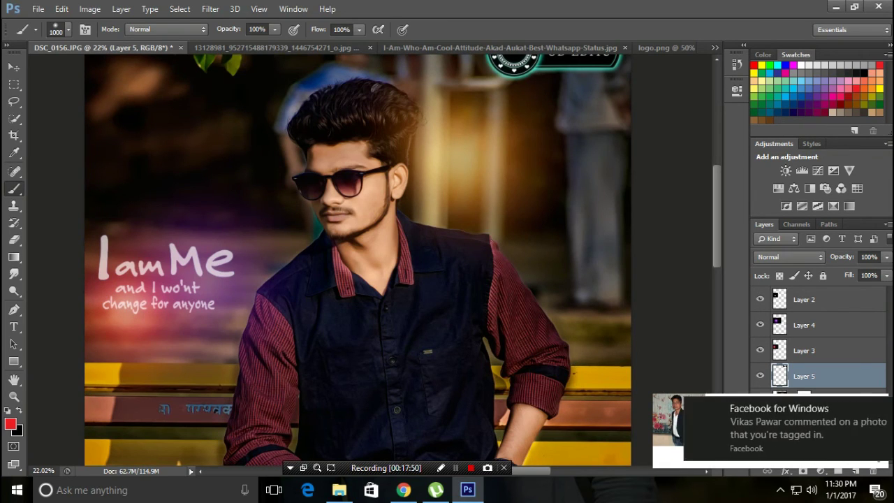
pyautogui.scroll(2, 573, 295)
pyautogui.scroll(2, 537, 297)
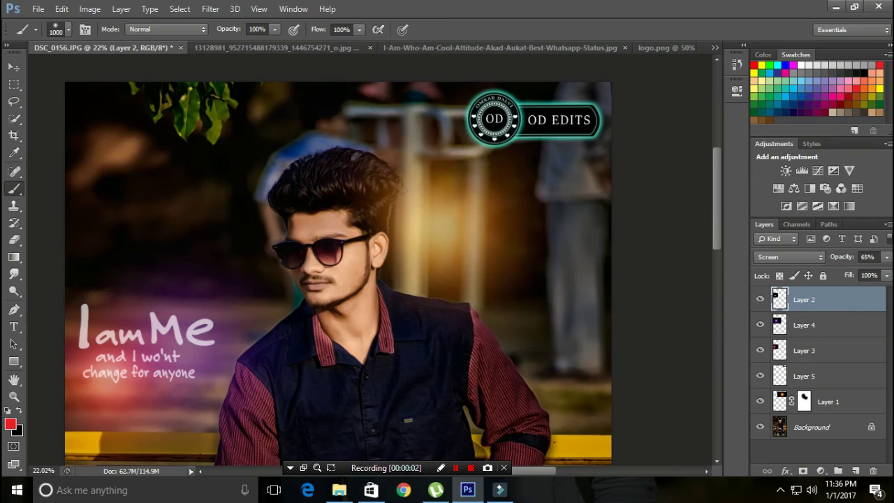
# Add a Hue/Saturation 1 layer with Hue +119, then invert its mask to black to hide the teal shift
pyautogui.hotkey('ctrl', 'shift', 'a')
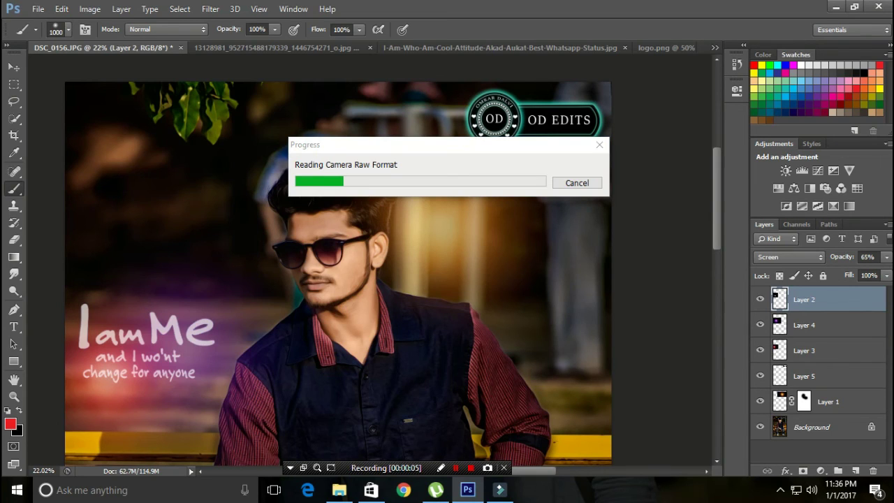
pyautogui.click(587, 182)
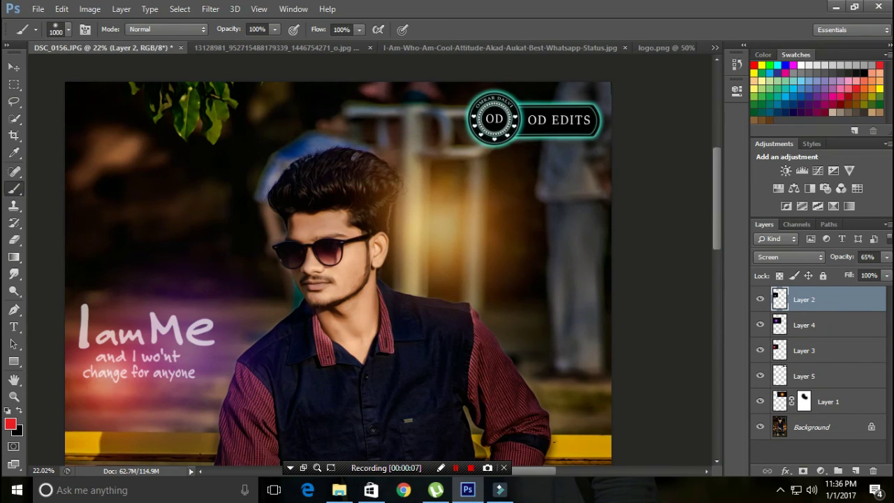
pyautogui.click(778, 188)
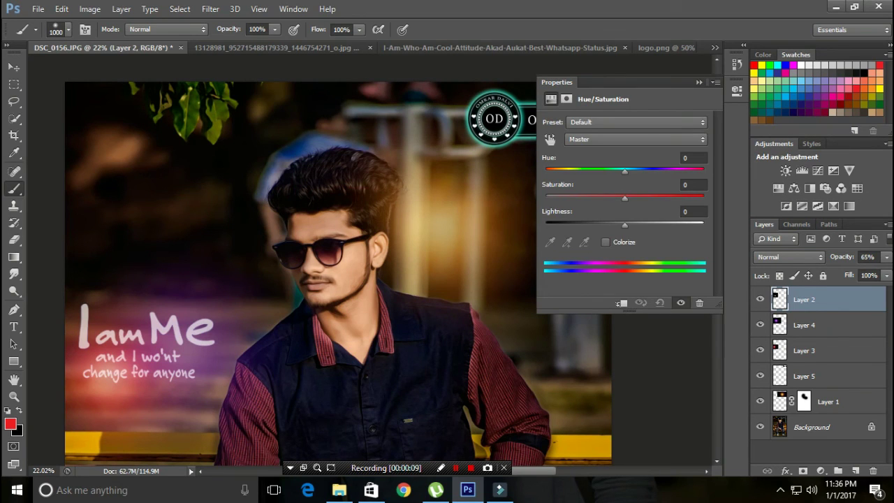
pyautogui.moveTo(624, 171); pyautogui.dragTo(674, 172)
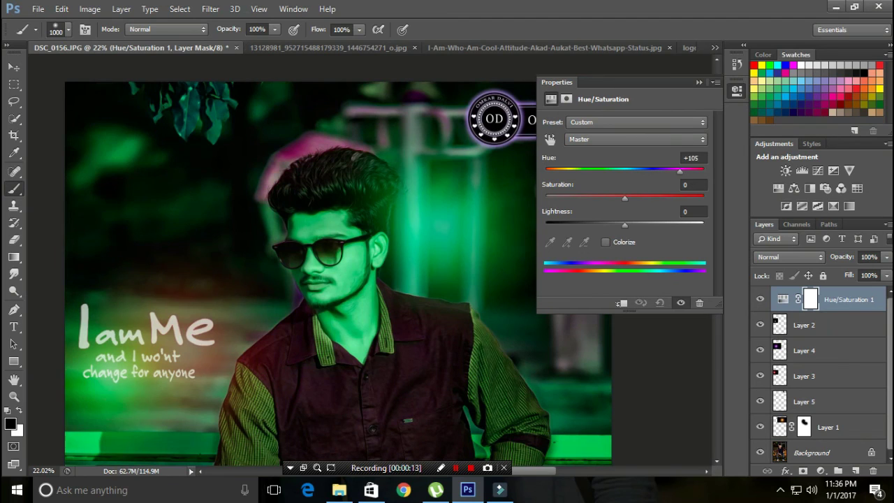
pyautogui.moveTo(673, 171); pyautogui.dragTo(684, 171)
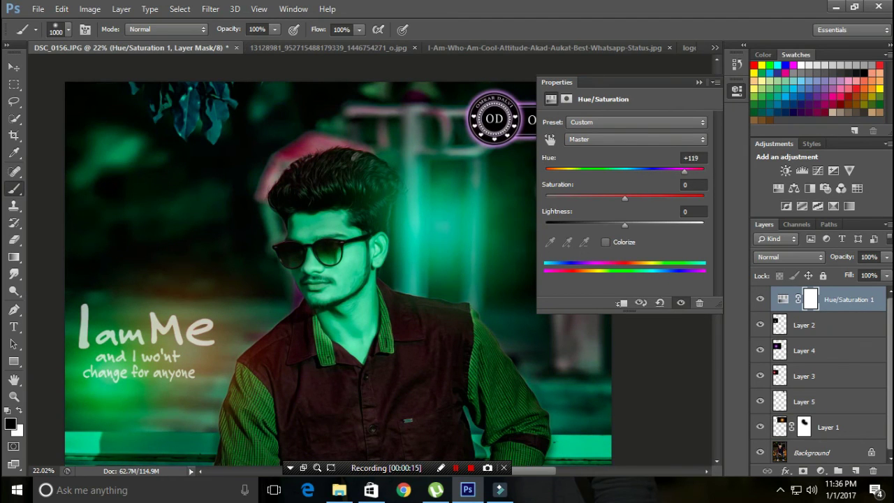
pyautogui.click(737, 89)
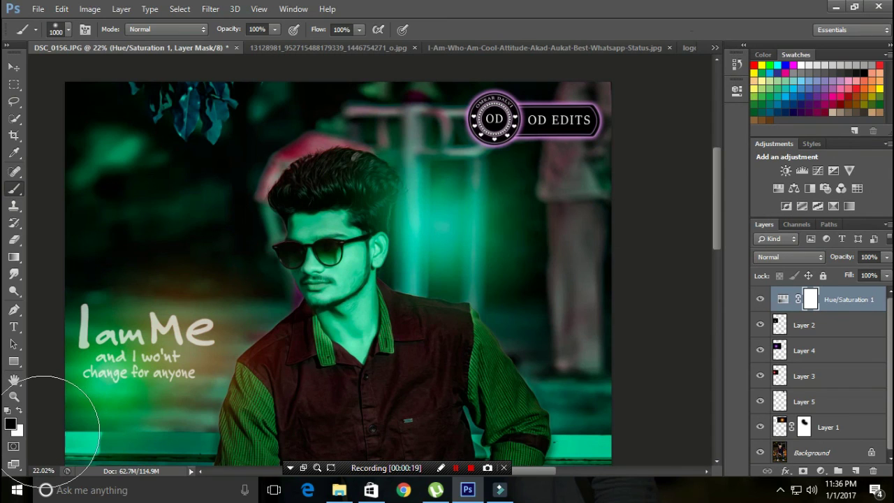
pyautogui.hotkey('ctrl', 'i')
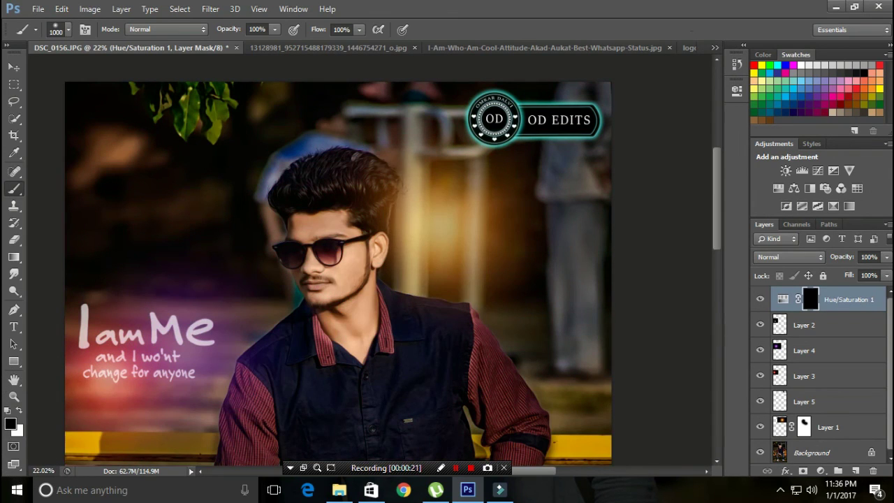
# Zoom in, make white the foreground colour, target the Hue/Saturation mask and shrink the brush
pyautogui.scroll(3, 292, 173)
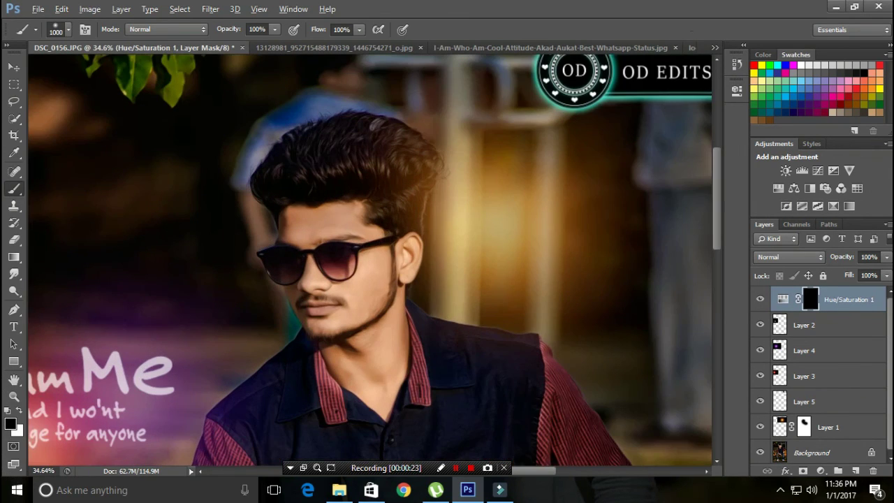
pyautogui.scroll(1, 297, 266)
pyautogui.scroll(2, 297, 267)
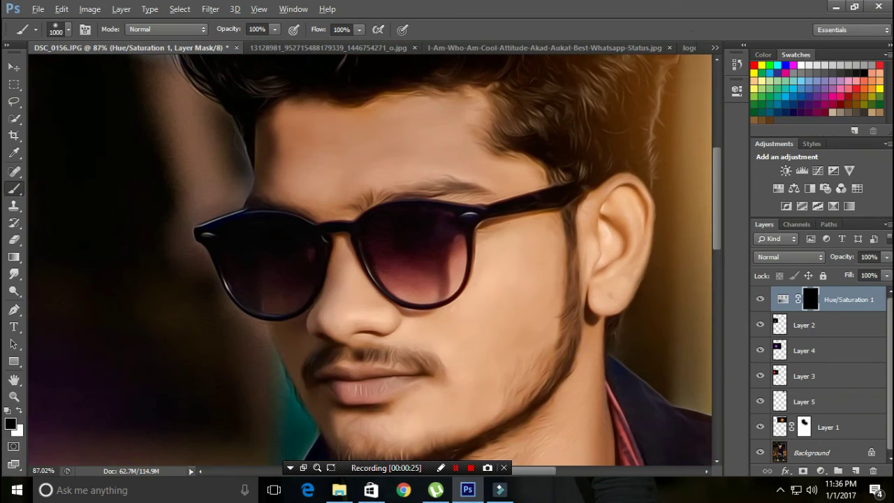
pyautogui.scroll(2, 298, 266)
pyautogui.press('[')
pyautogui.press('[')
pyautogui.press('[')
pyautogui.press('[')
pyautogui.press('[')
pyautogui.press('[')
pyautogui.press('[')
pyautogui.press('[')
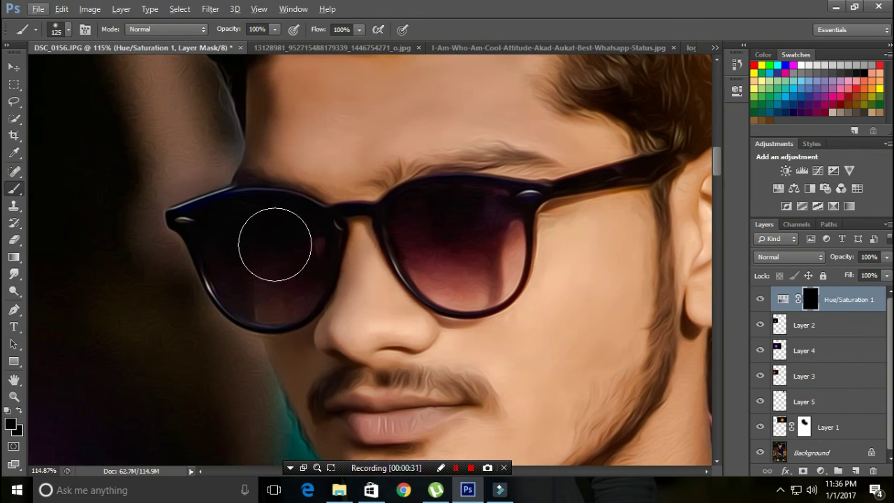
pyautogui.press('x')
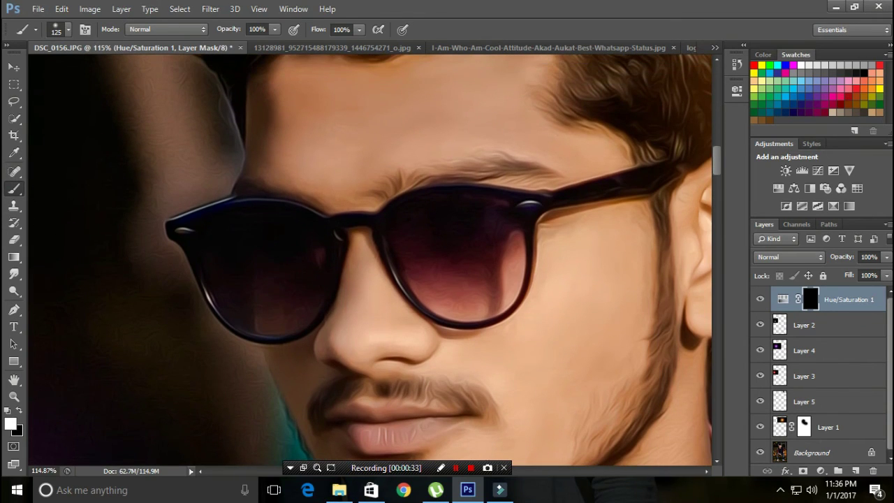
pyautogui.click(783, 299)
pyautogui.click(810, 299)
pyautogui.press('[')
pyautogui.press('[')
pyautogui.press('[')
pyautogui.press('[')
pyautogui.press('[')
# Paint white over both sunglasses lenses in the mask to reveal the green tint
pyautogui.scroll(-5, 451, 301)
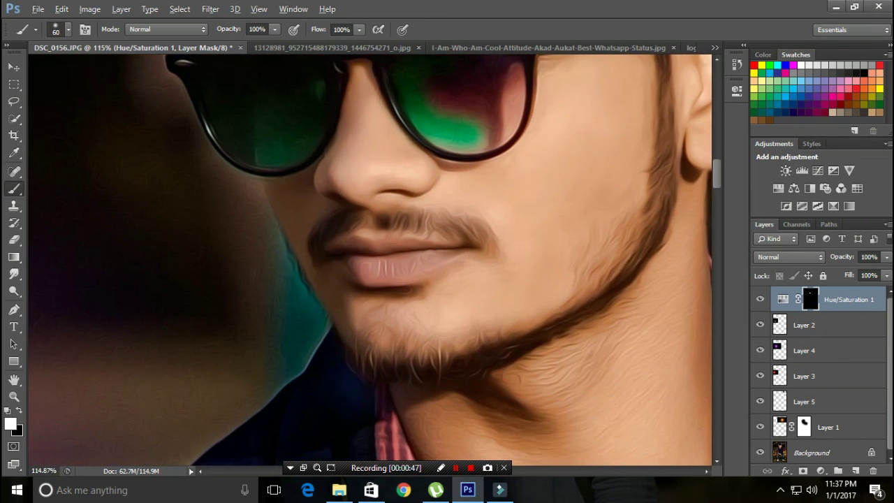
pyautogui.scroll(-5, 370, 258)
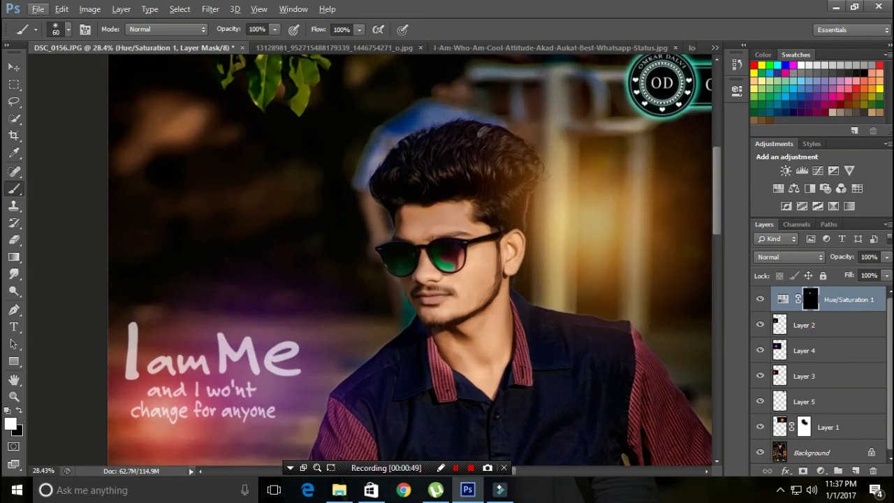
pyautogui.scroll(3, 457, 244)
pyautogui.scroll(5, 455, 258)
pyautogui.moveTo(489, 220)
pyautogui.mouseDown()
pyautogui.moveTo(447, 329)
pyautogui.moveTo(457, 314)
pyautogui.moveTo(385, 265)
pyautogui.moveTo(347, 215)
pyautogui.mouseUp()
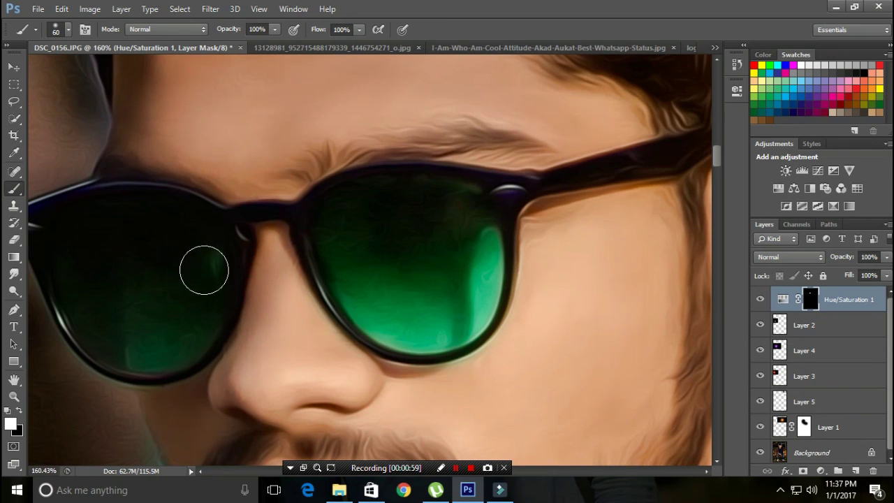
pyautogui.scroll(-5, 104, 216)
pyautogui.scroll(-2, 105, 217)
pyautogui.scroll(-2, 370, 258)
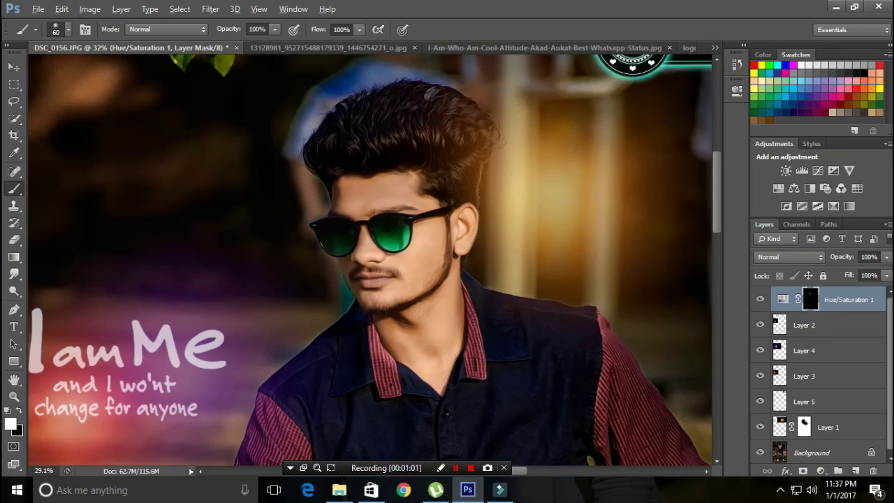
pyautogui.scroll(-1, 371, 258)
pyautogui.scroll(-1, 370, 259)
pyautogui.scroll(-1, 371, 258)
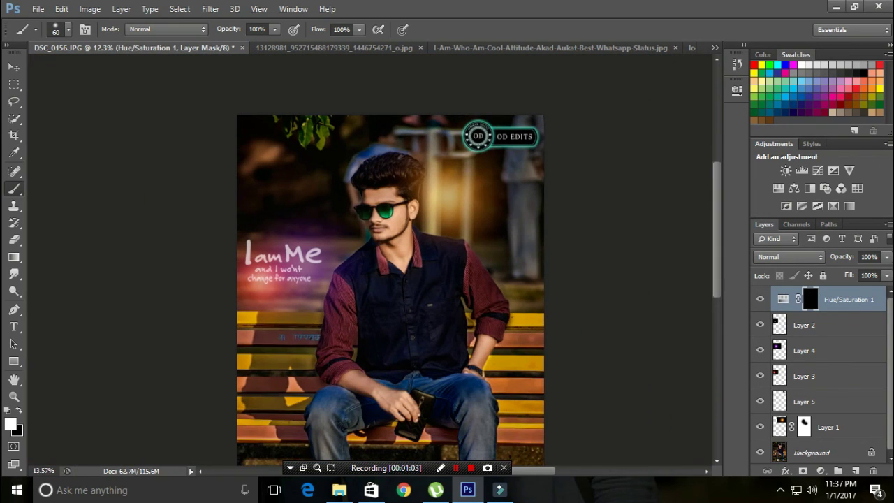
# Reopen the Hue/Saturation 1 settings and set Hue to -135 for a purple lens tint
pyautogui.scroll(1, 386, 161)
pyautogui.scroll(1, 386, 161)
pyautogui.scroll(1, 386, 161)
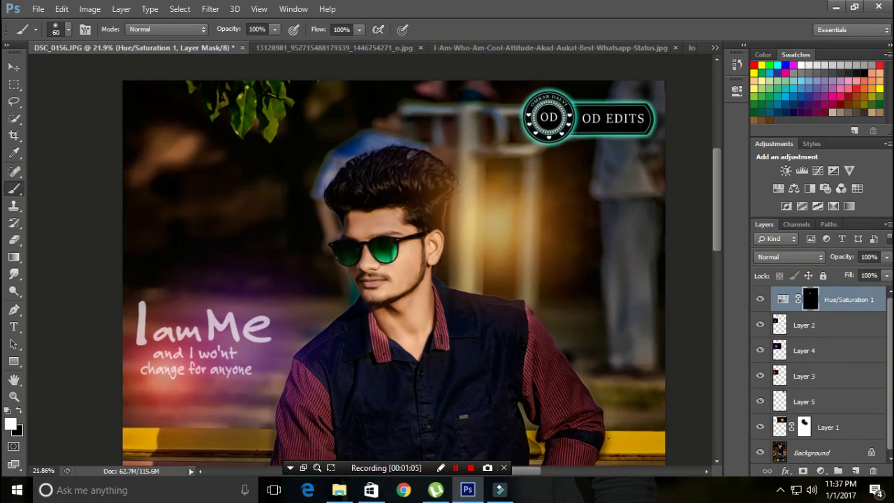
pyautogui.scroll(1, 393, 272)
pyautogui.scroll(1, 393, 272)
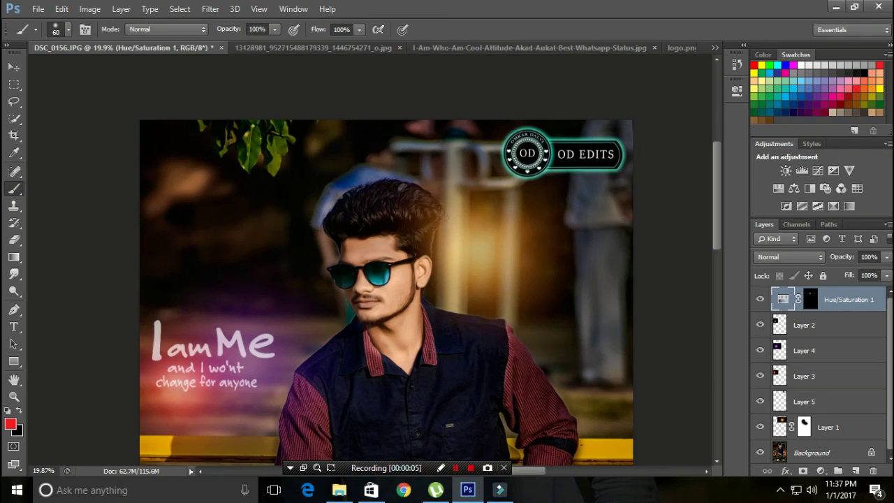
pyautogui.doubleClick(783, 299)
pyautogui.moveTo(545, 171)
pyautogui.mouseDown()
pyautogui.moveTo(559, 171)
pyautogui.moveTo(546, 170)
pyautogui.mouseUp()
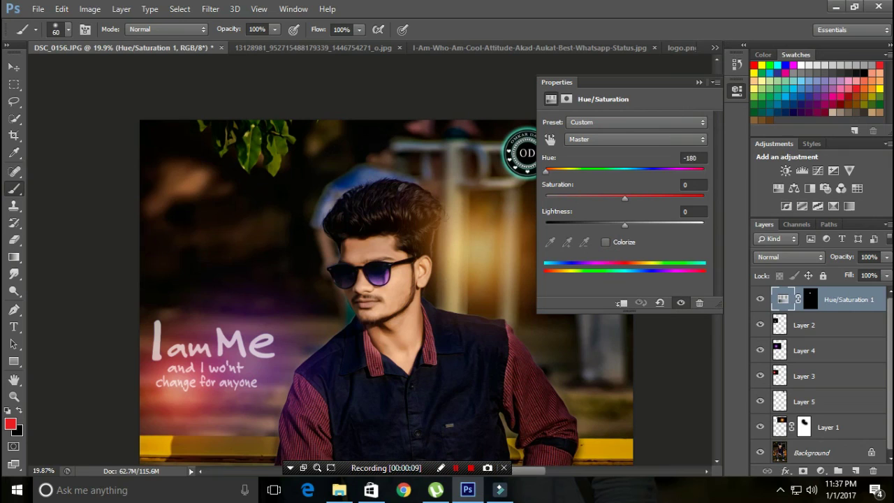
pyautogui.click(698, 82)
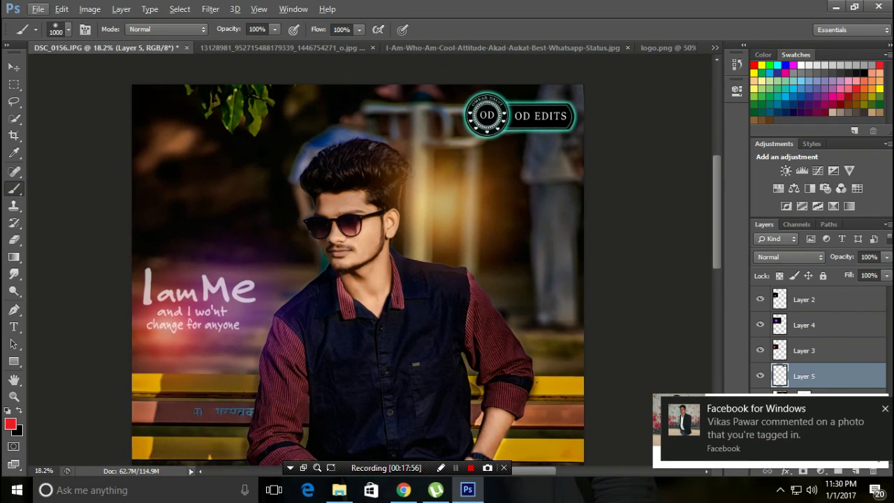
# Apply Flatten Image from Layer 2's context menu to merge everything into Background
pyautogui.scroll(-2, 447, 266)
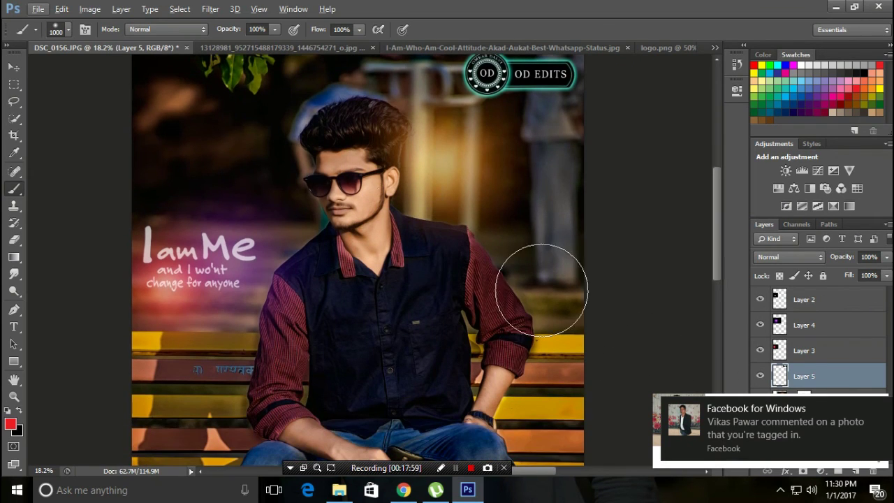
pyautogui.rightClick(817, 299)
pyautogui.click(580, 375)
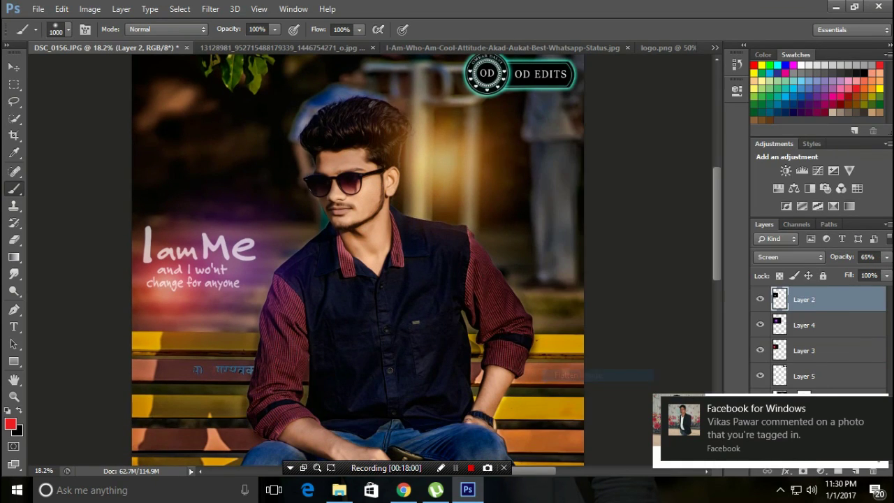
# Scroll through the flattened bench portrait to check the logo, quote and glows
pyautogui.scroll(1, 508, 359)
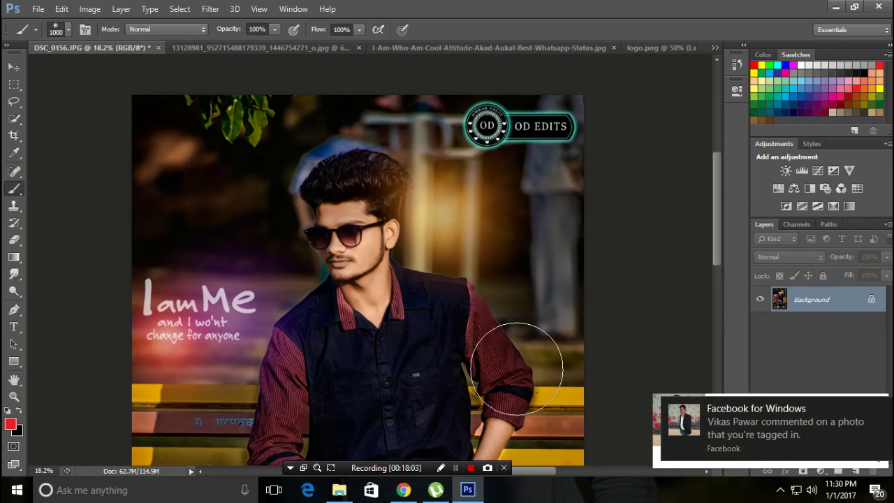
pyautogui.scroll(2, 479, 259)
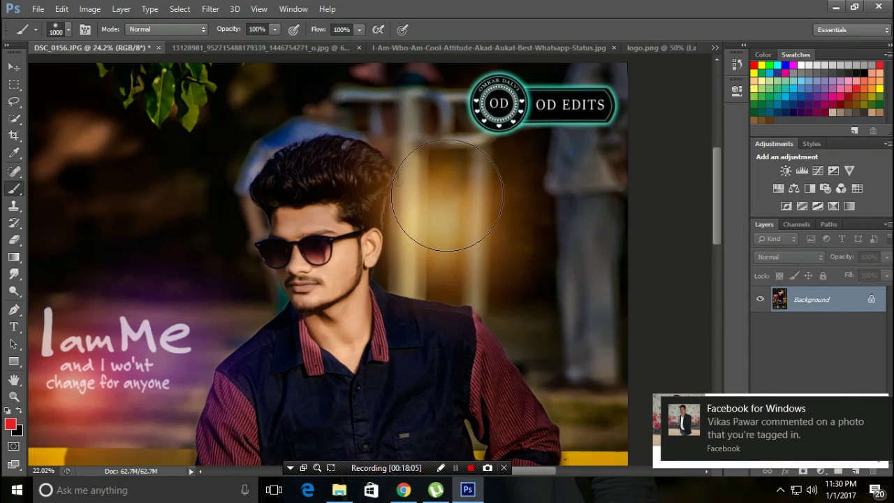
pyautogui.scroll(-1, 449, 195)
pyautogui.scroll(-1, 445, 196)
pyautogui.scroll(-1, 426, 175)
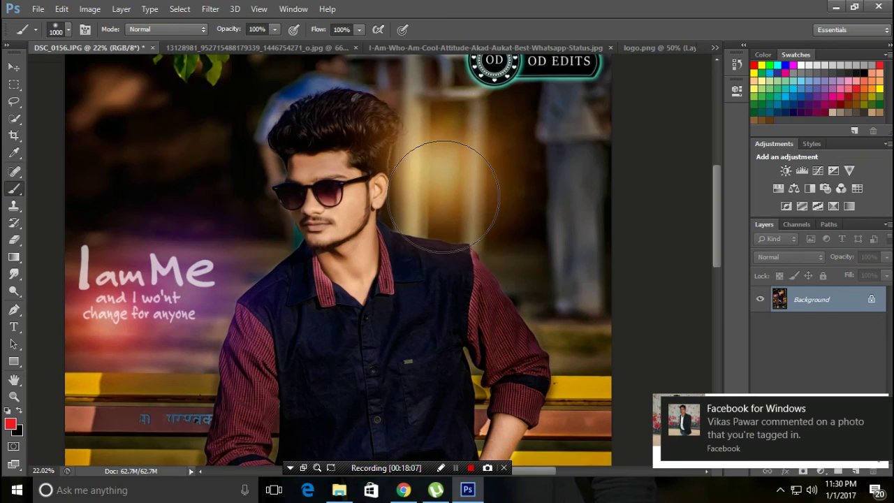
pyautogui.scroll(-1, 439, 200)
pyautogui.scroll(-2, 466, 206)
pyautogui.scroll(-1, 338, 260)
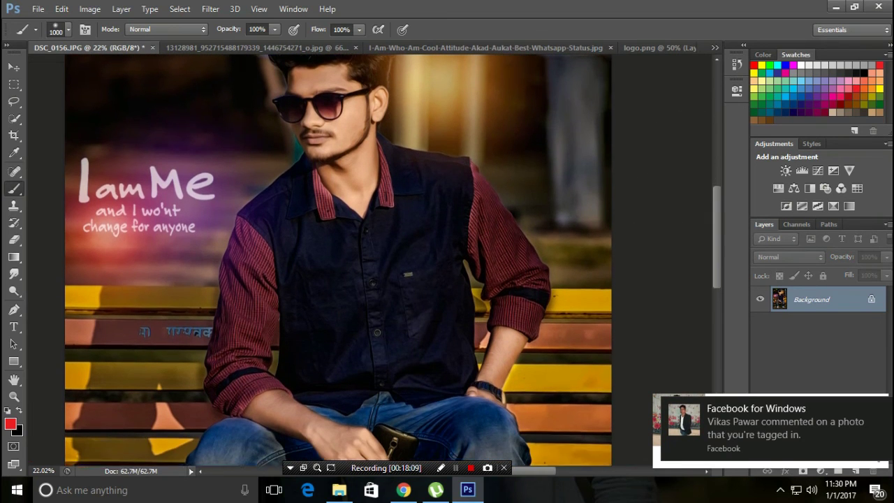
pyautogui.scroll(-2, 338, 259)
pyautogui.scroll(-1, 338, 260)
pyautogui.scroll(-2, 338, 260)
pyautogui.scroll(-1, 338, 260)
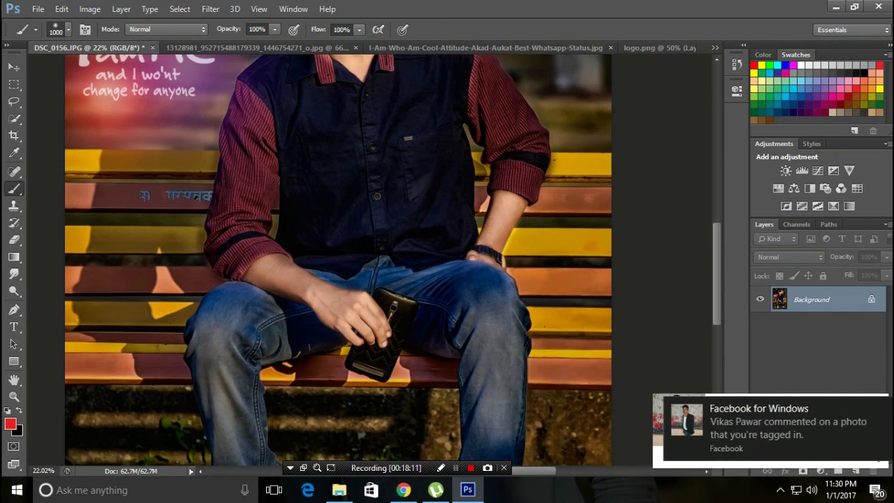
pyautogui.scroll(-2, 338, 260)
pyautogui.scroll(-1, 338, 259)
pyautogui.scroll(-1, 338, 259)
pyautogui.scroll(-1, 338, 260)
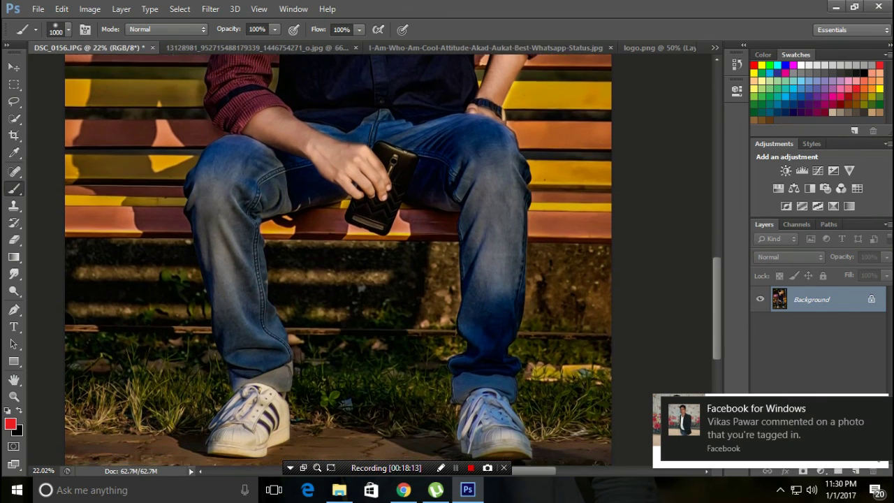
pyautogui.scroll(-1, 338, 260)
pyautogui.scroll(-1, 338, 260)
pyautogui.scroll(-1, 338, 260)
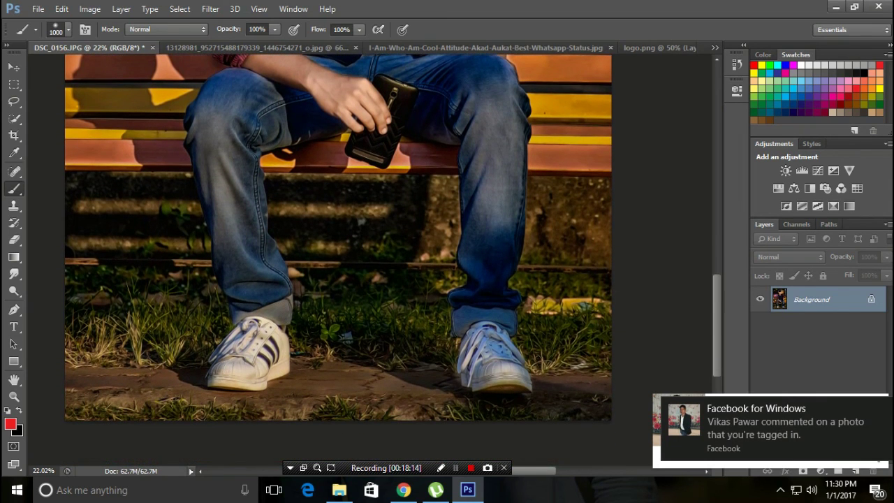
pyautogui.scroll(1, 338, 260)
pyautogui.scroll(1, 338, 260)
pyautogui.scroll(2, 338, 259)
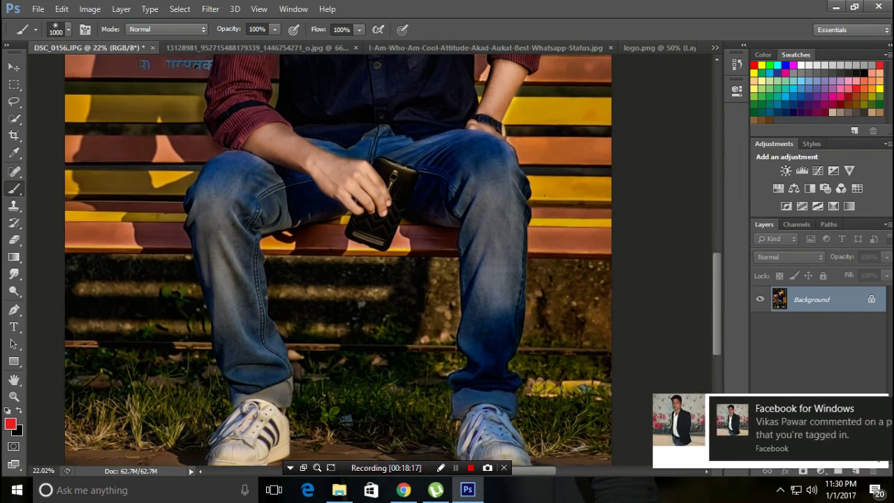
pyautogui.scroll(1, 338, 260)
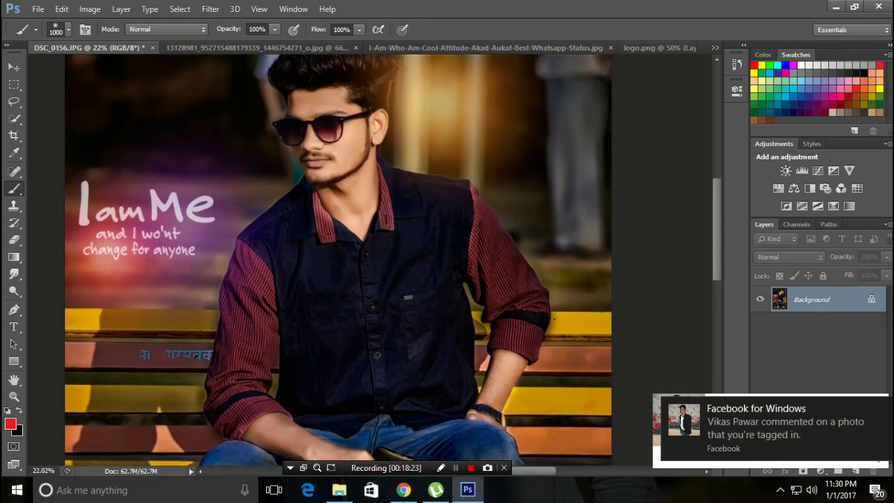
pyautogui.scroll(2, 338, 260)
pyautogui.scroll(2, 338, 260)
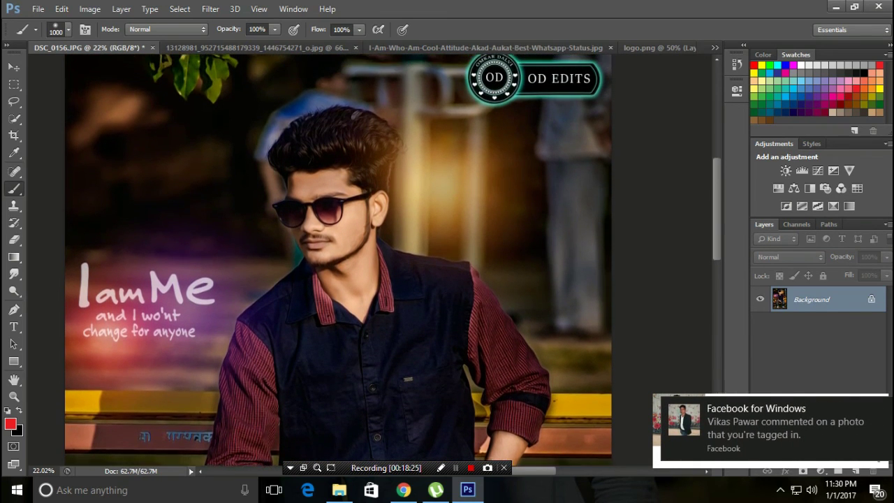